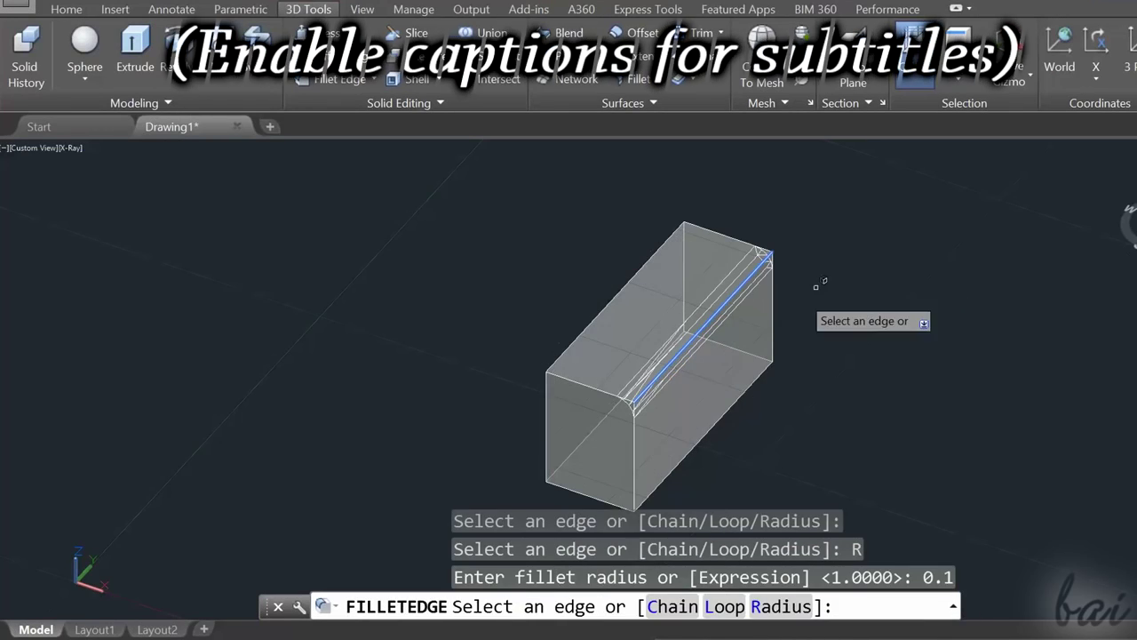
# Fillet the three edges at the box's front top corner with radius 0.1.
pyautogui.click(609, 383)
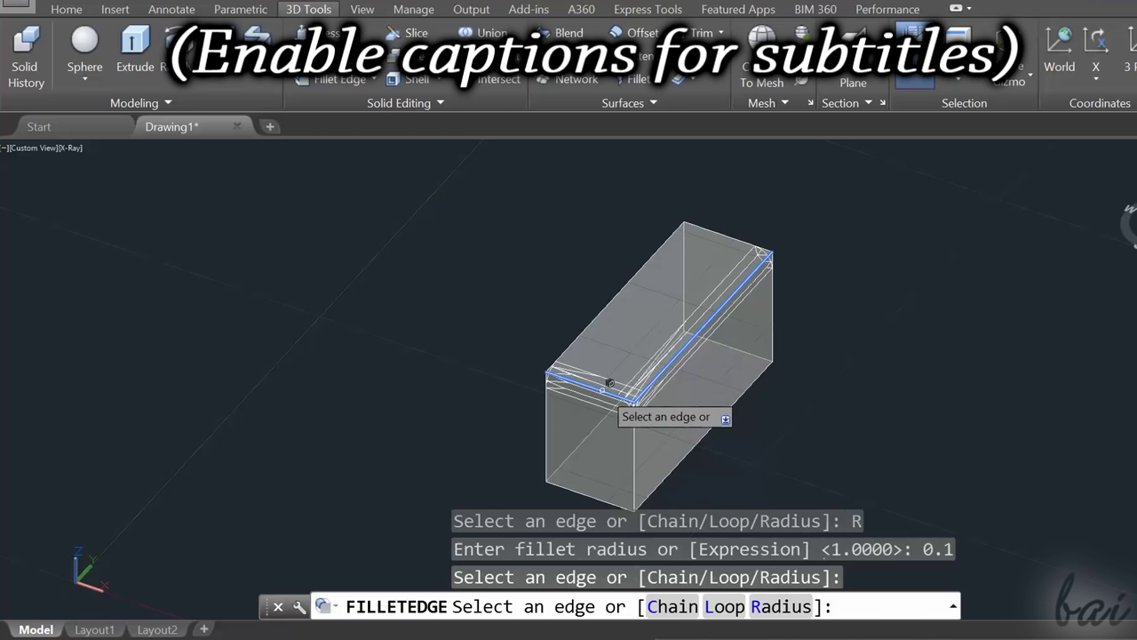
pyautogui.click(633, 433)
pyautogui.press('Return')
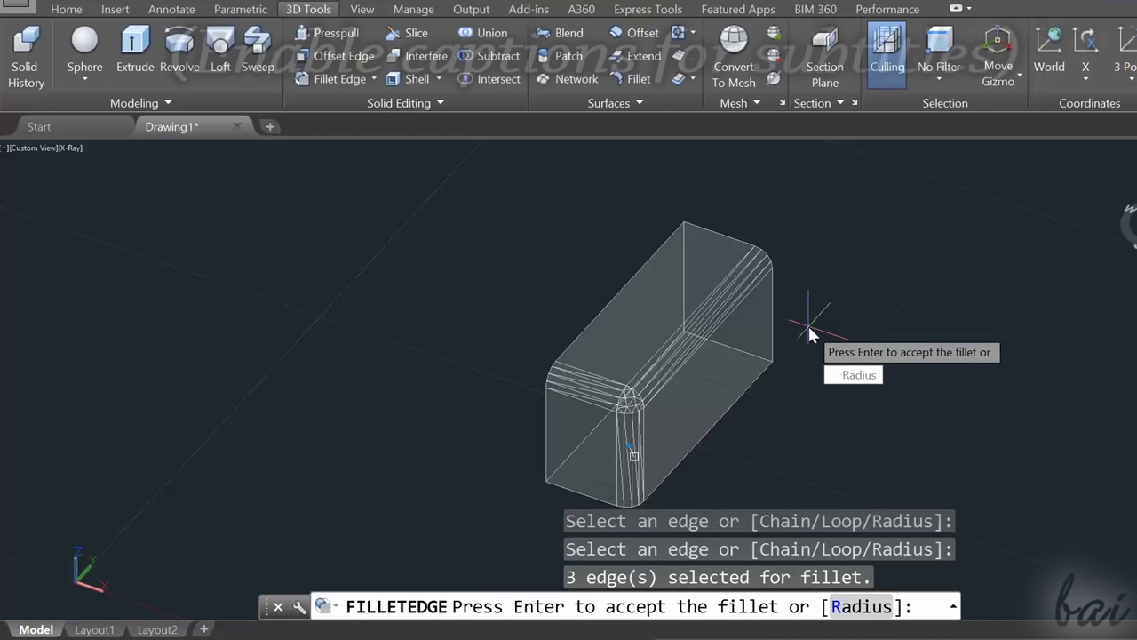
pyautogui.press('Return')
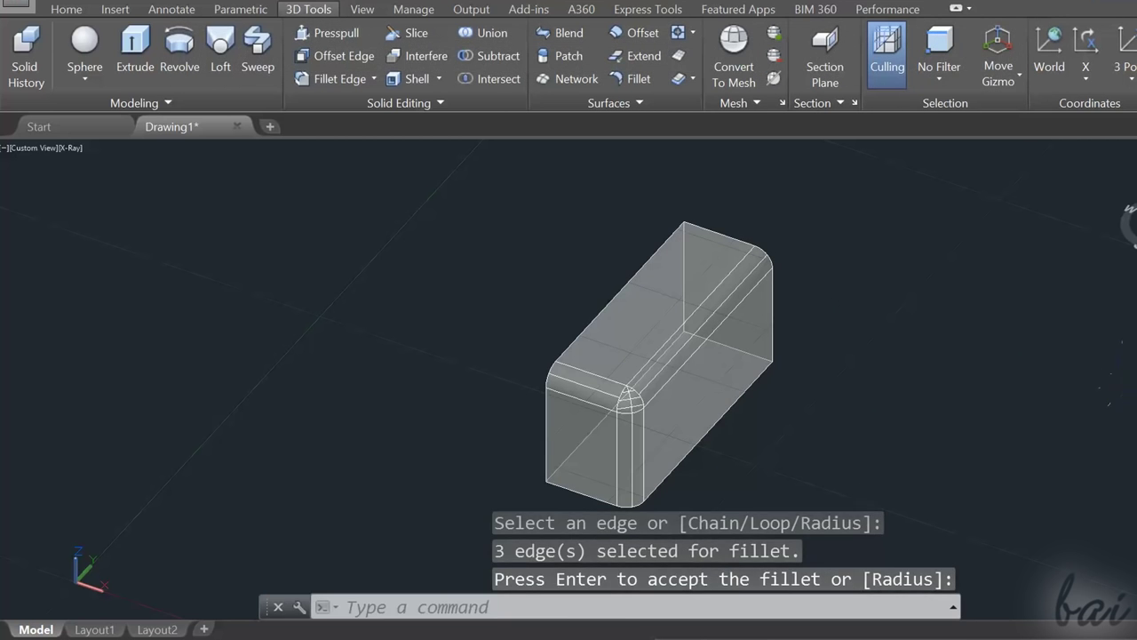
pyautogui.keyDown('shift'); pyautogui.moveTo(902, 409); pyautogui.dragTo(885, 391, button='middle'); pyautogui.keyUp('shift')
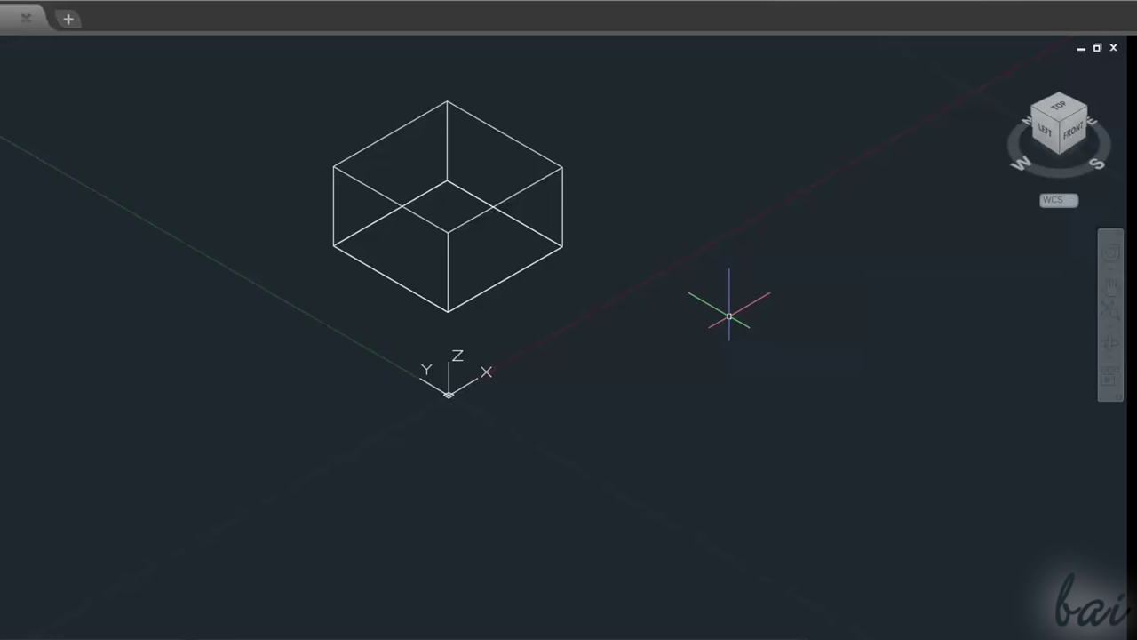
# Draw the rectangle that forms the box's base.
pyautogui.click(248, 119)
pyautogui.click(395, 147)
pyautogui.click(432, 190)
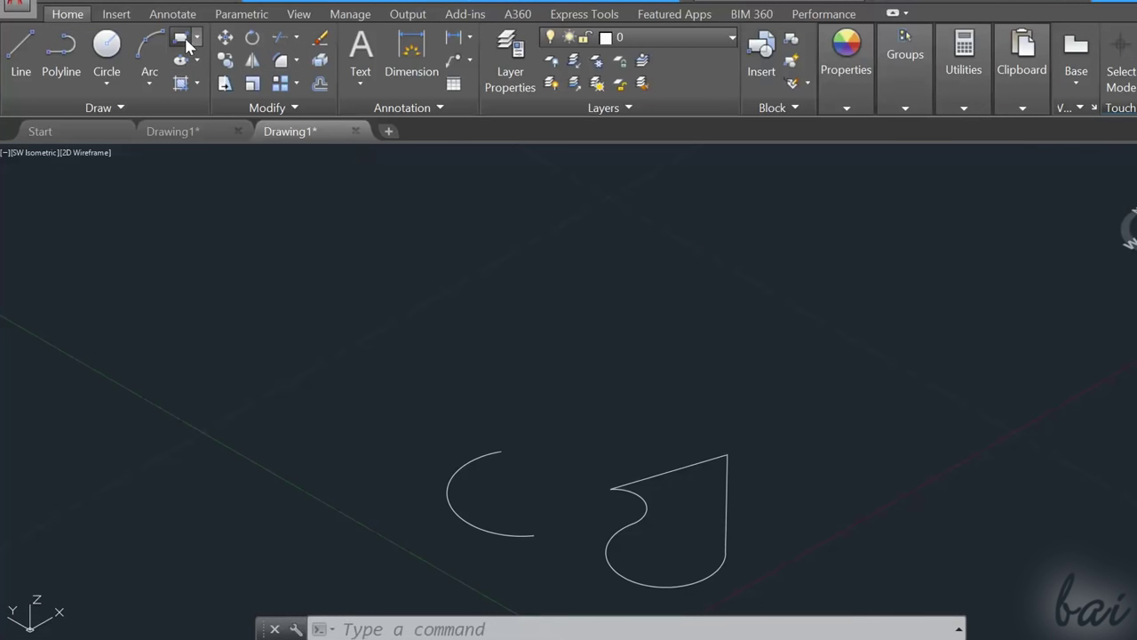
pyautogui.click(183, 41)
pyautogui.click(524, 289)
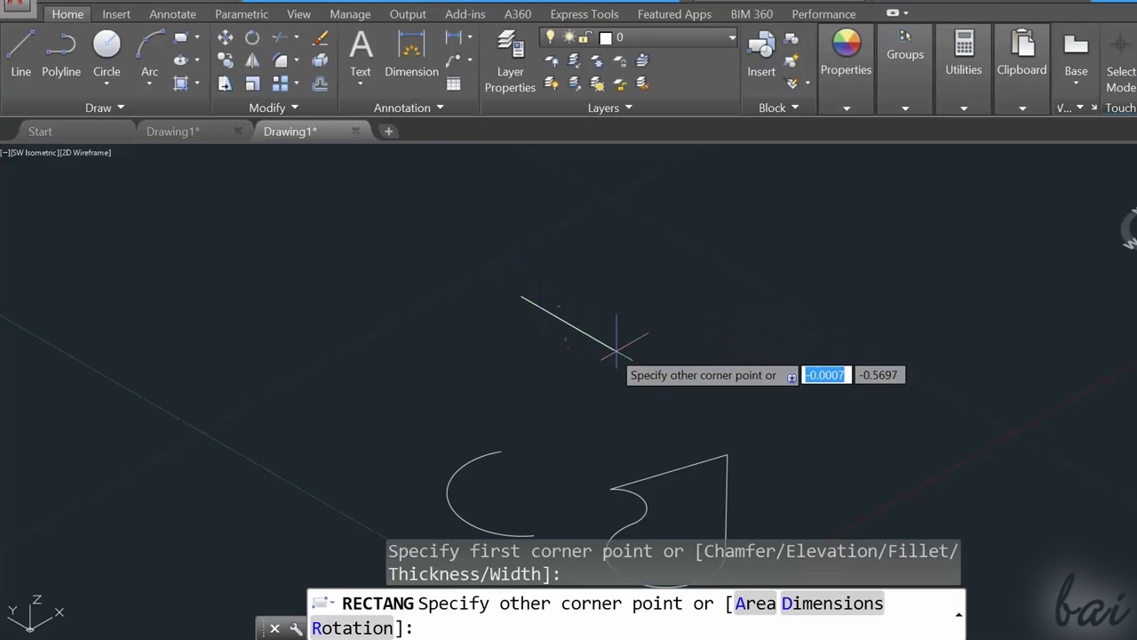
pyautogui.click(802, 336)
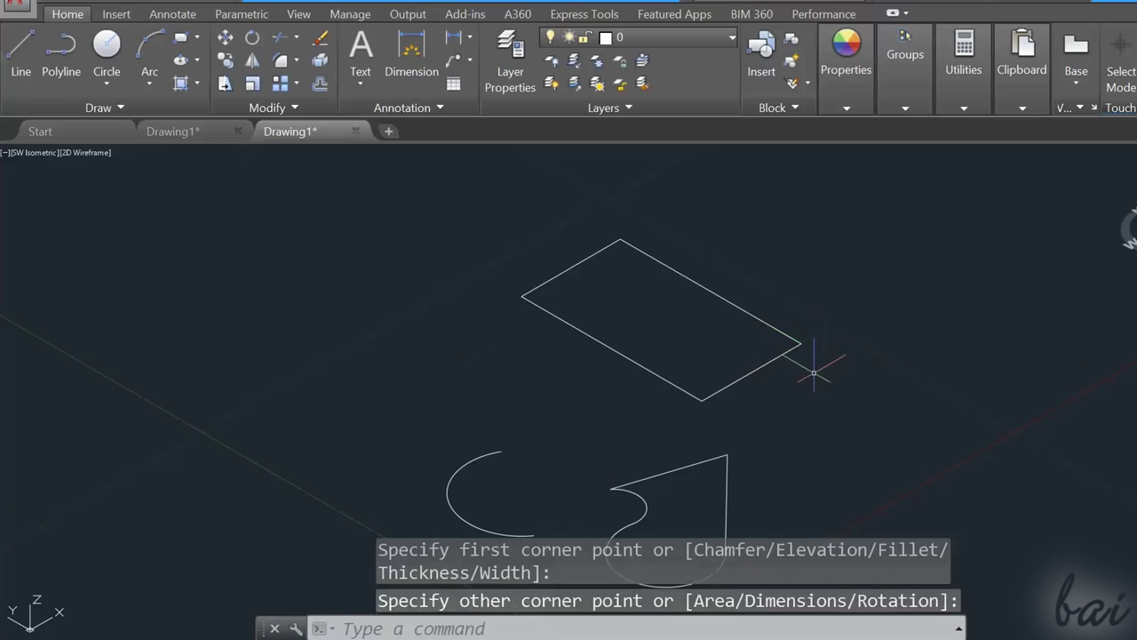
pyautogui.press('Escape')
# Draw a vertical line at the rectangle's left corner and copy it to the other three corners.
pyautogui.click(21, 49)
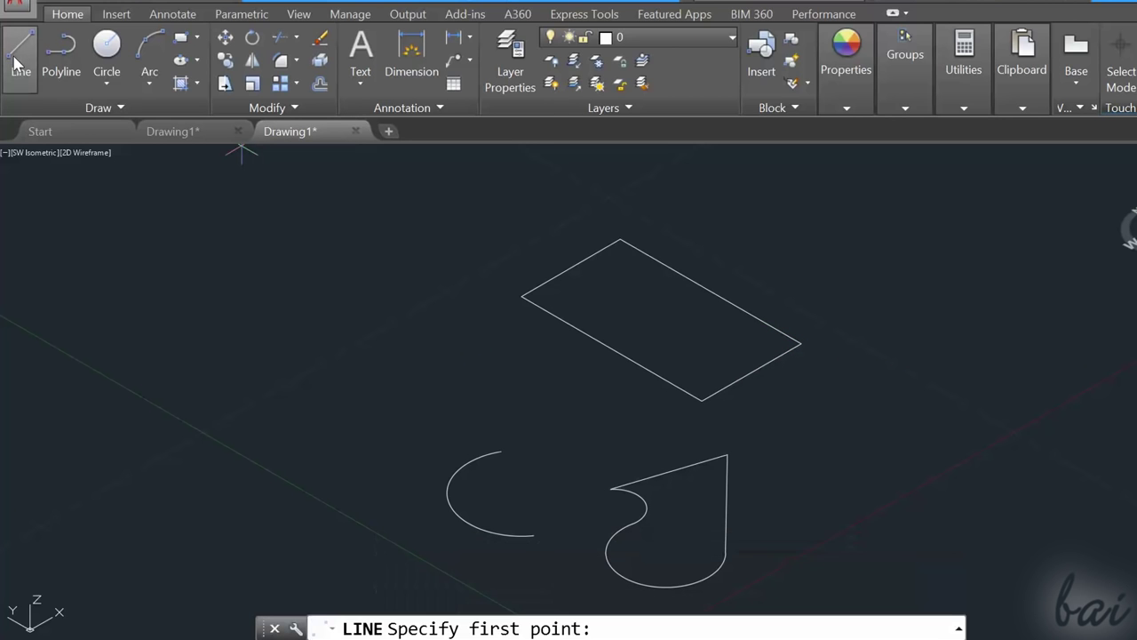
pyautogui.click(523, 296)
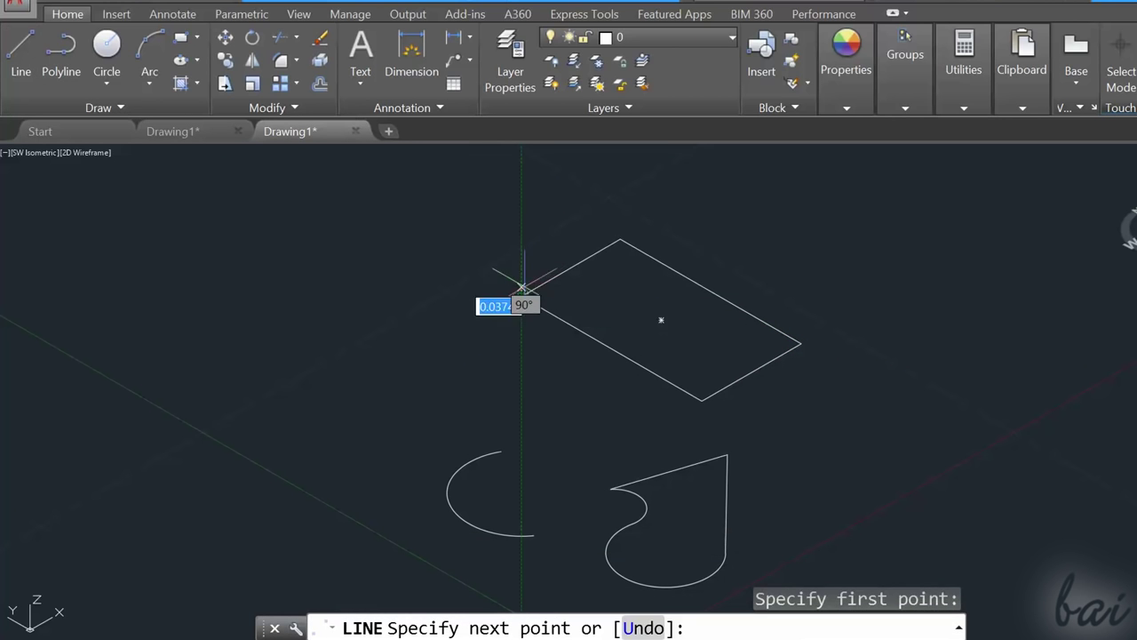
pyautogui.click(521, 194)
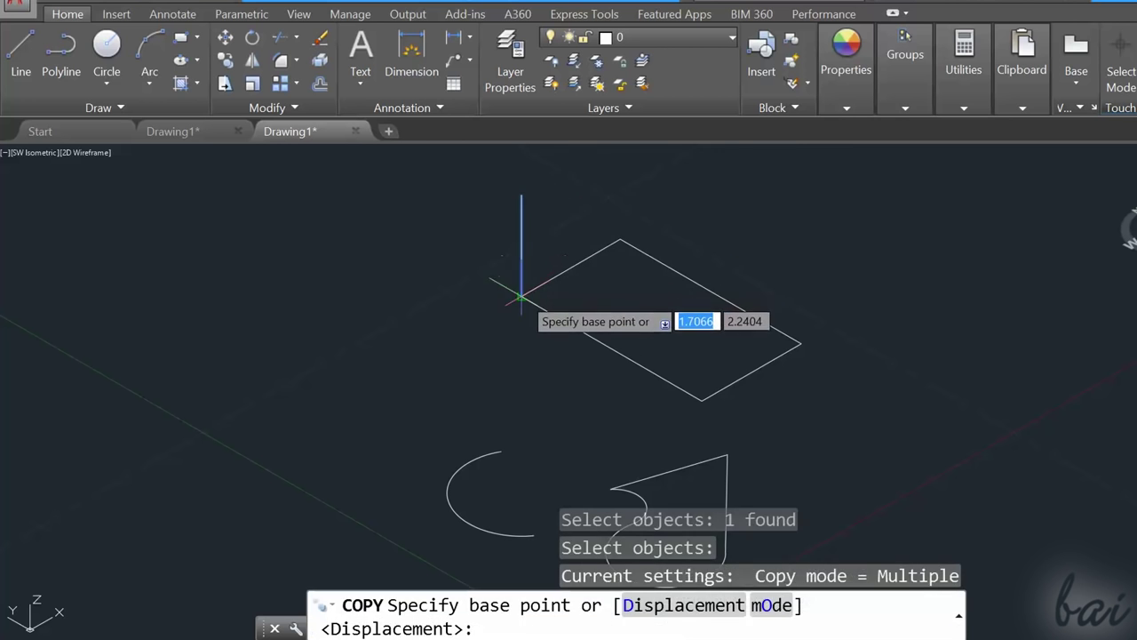
pyautogui.click(521, 296)
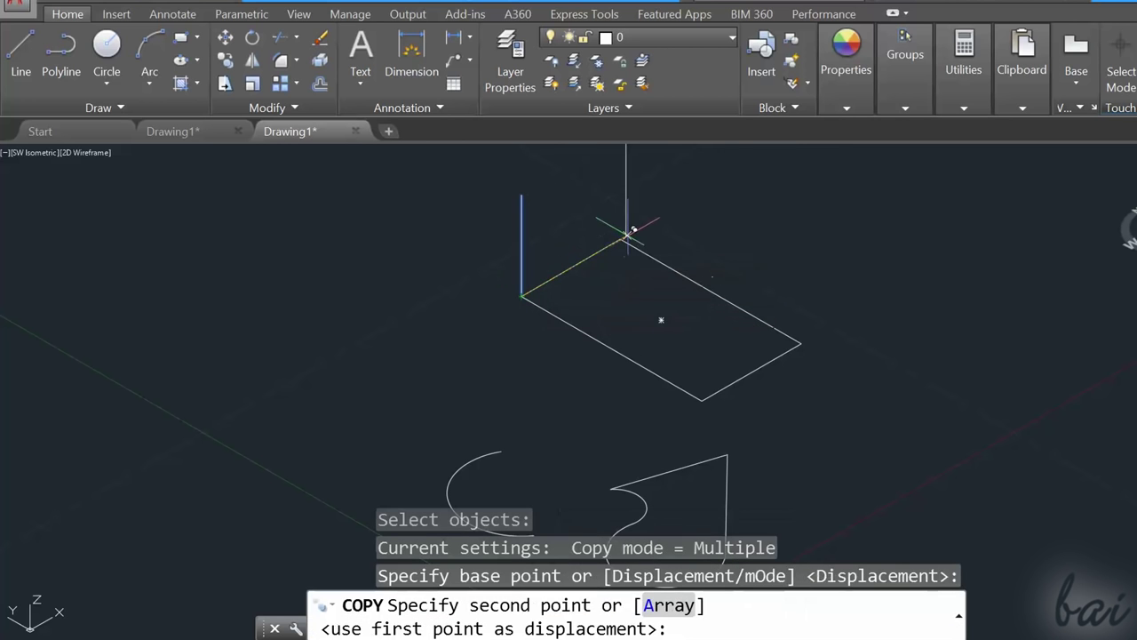
pyautogui.click(620, 238)
pyautogui.click(802, 343)
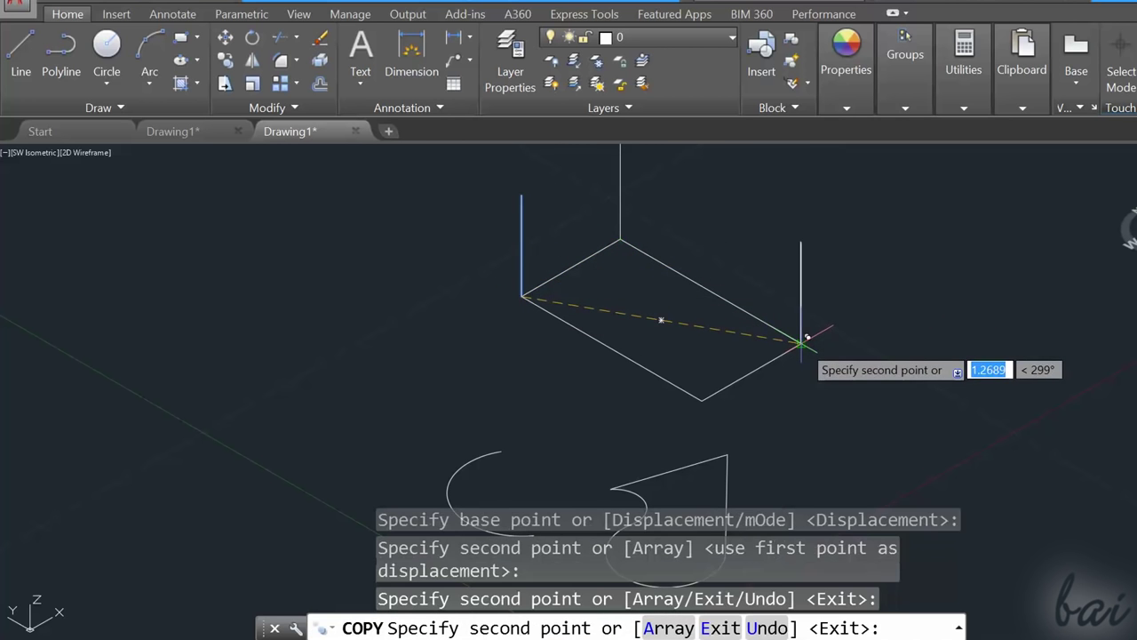
pyautogui.click(712, 396)
pyautogui.scroll(-3, 702, 394)
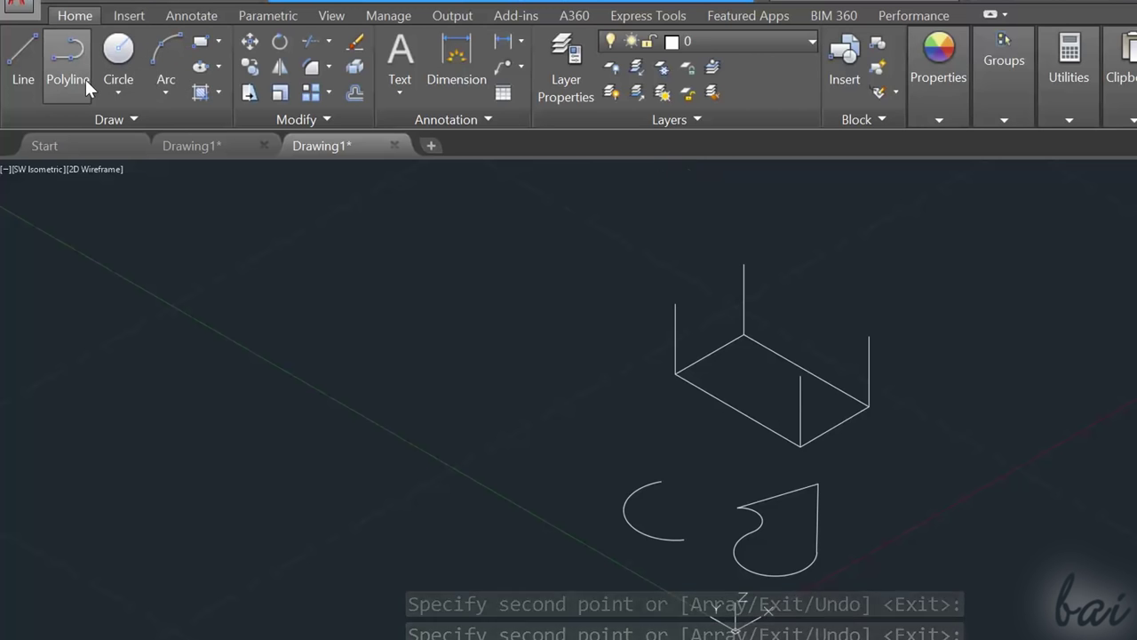
# Draw a closed polyline joining the tops of the four vertical lines.
pyautogui.click(86, 80)
pyautogui.click(744, 264)
pyautogui.click(675, 304)
pyautogui.click(869, 336)
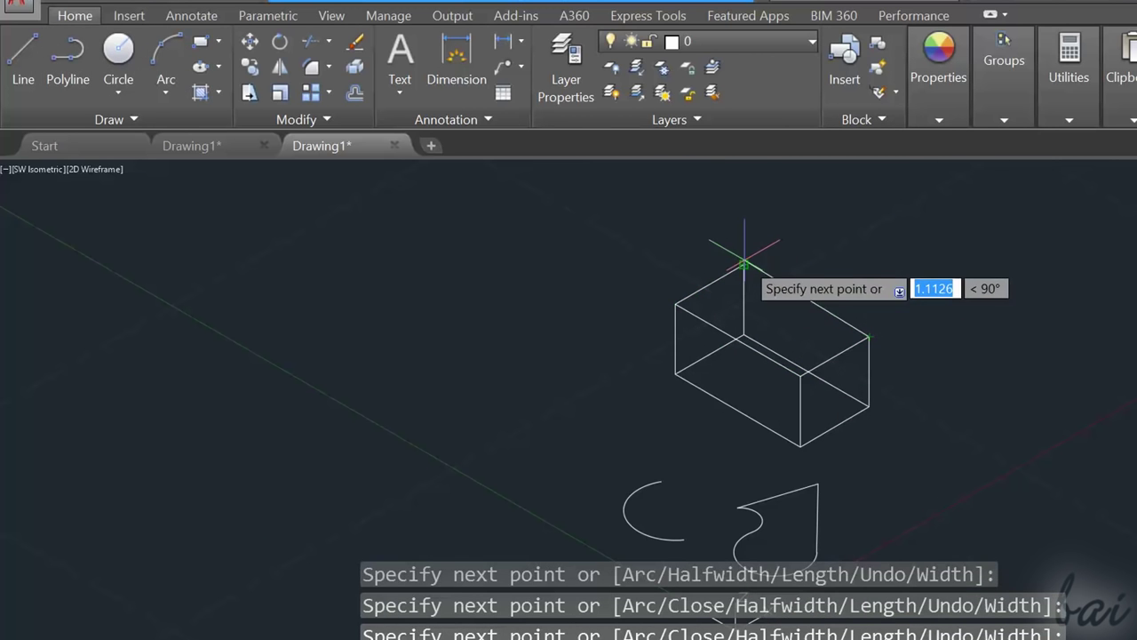
pyautogui.click(744, 263)
# Select all the box's lines and rotate them about a box corner.
pyautogui.moveTo(366, 485)
pyautogui.mouseDown()
pyautogui.moveTo(825, 507)
pyautogui.moveTo(741, 229)
pyautogui.moveTo(525, 223)
pyautogui.moveTo(535, 222)
pyautogui.mouseUp()
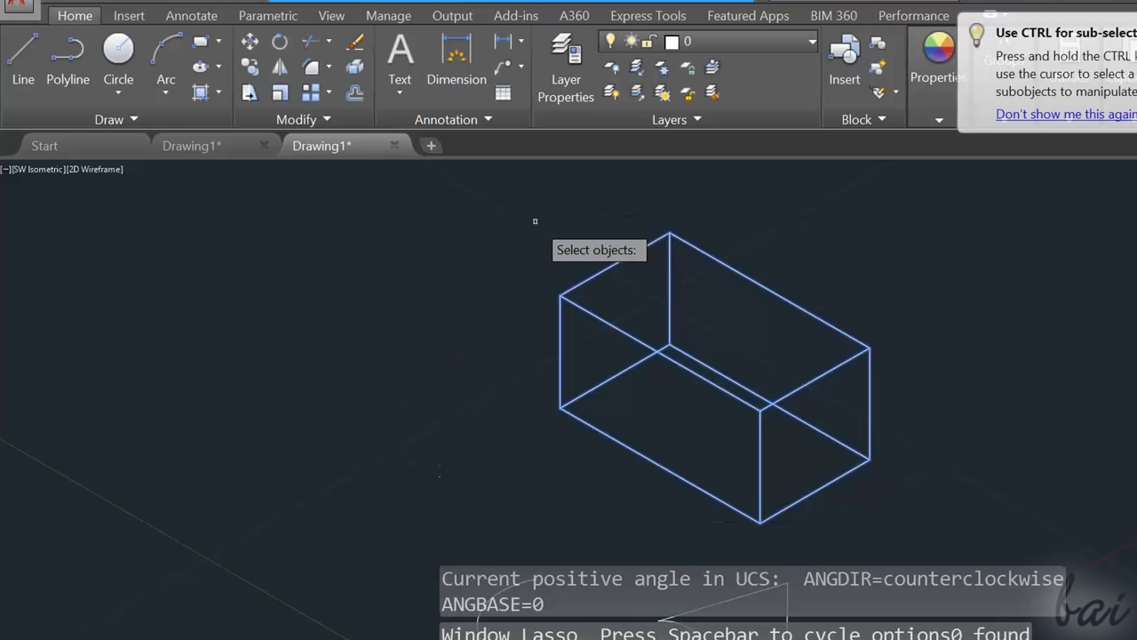
pyautogui.press('Return')
pyautogui.click(665, 349)
pyautogui.scroll(-2, 545, 373)
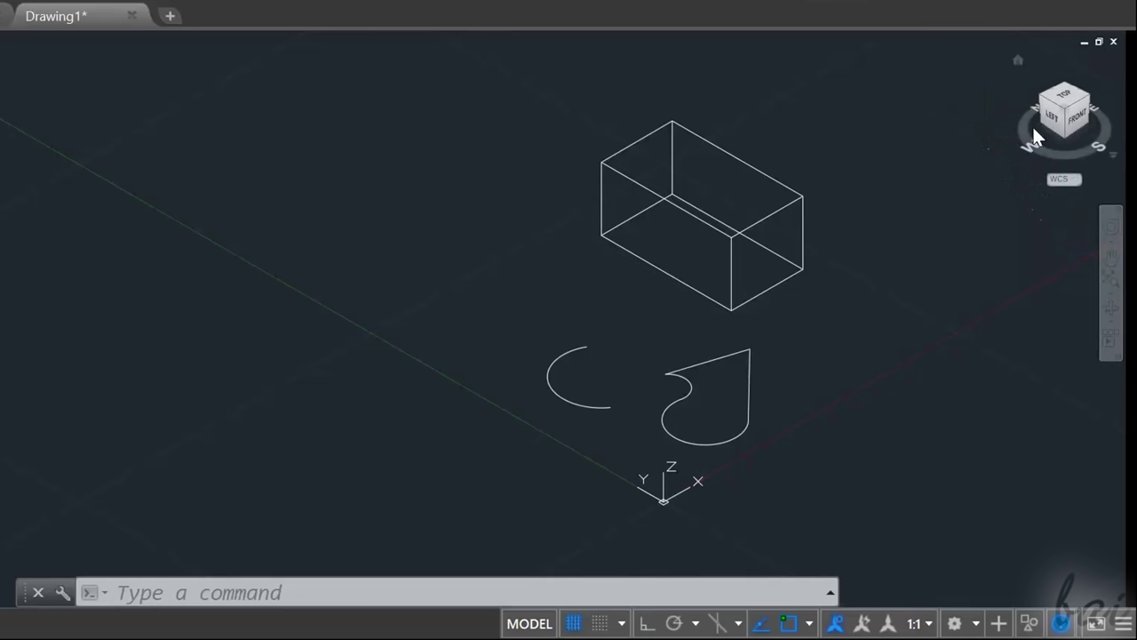
# Cycle through corner isometric, edge-on and top ViewCube views to inspect the drawing.
pyautogui.click(1045, 97)
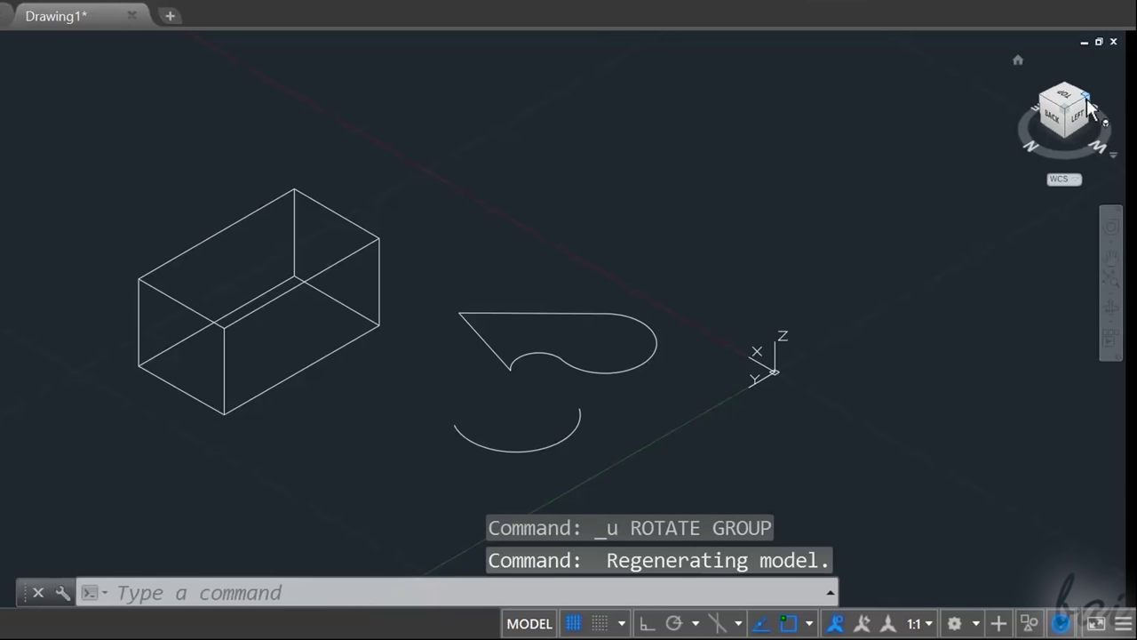
pyautogui.click(1086, 96)
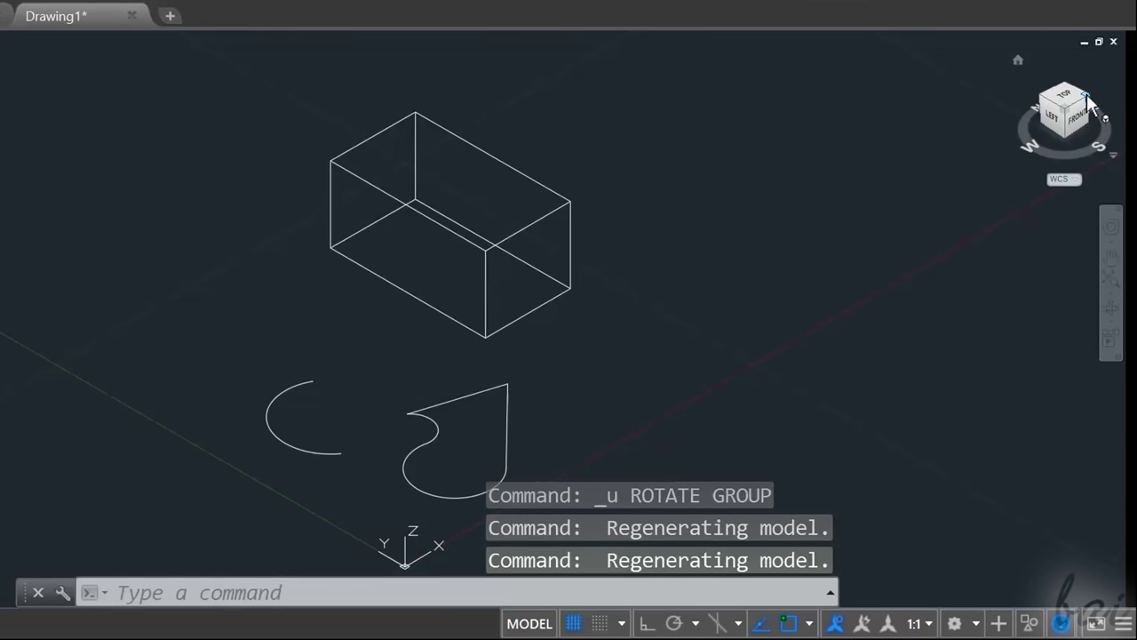
pyautogui.click(1087, 96)
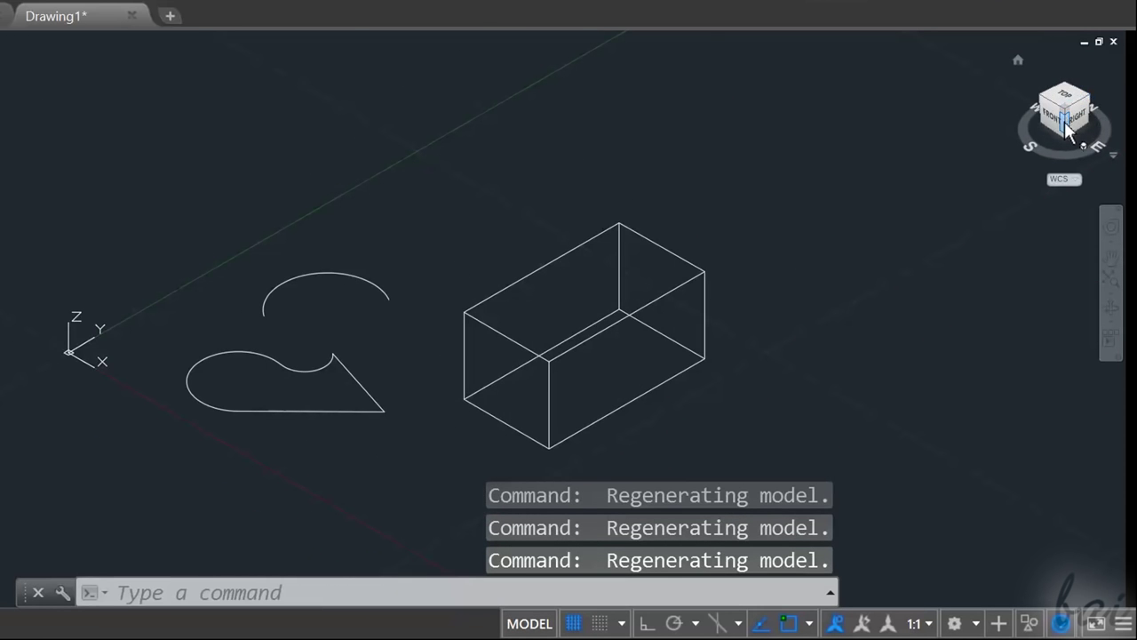
pyautogui.click(1067, 127)
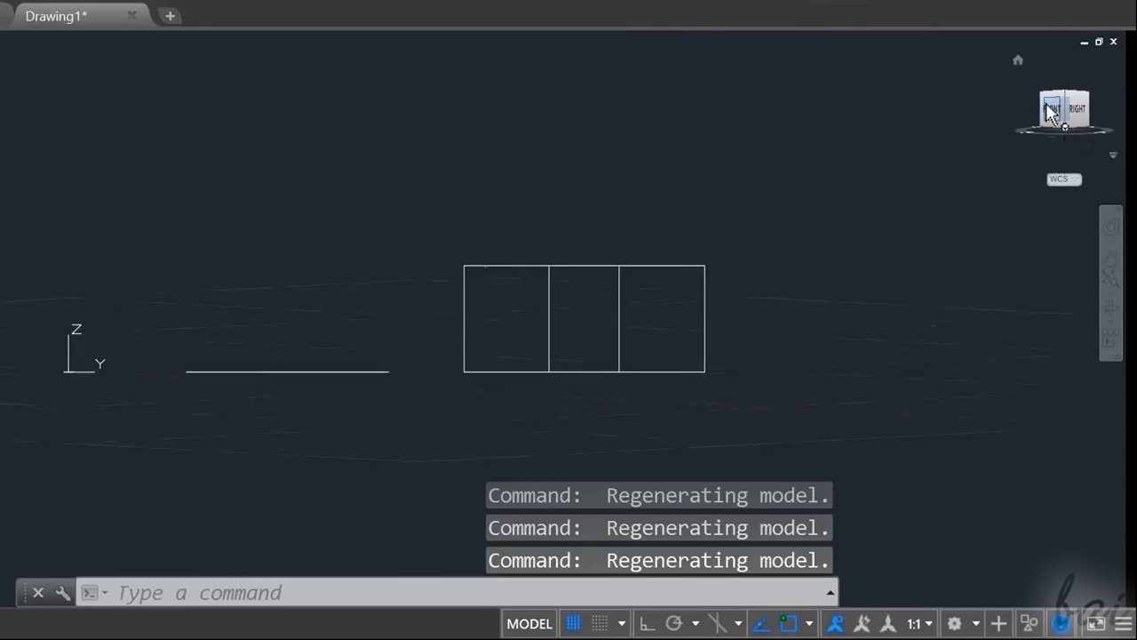
pyautogui.click(1046, 113)
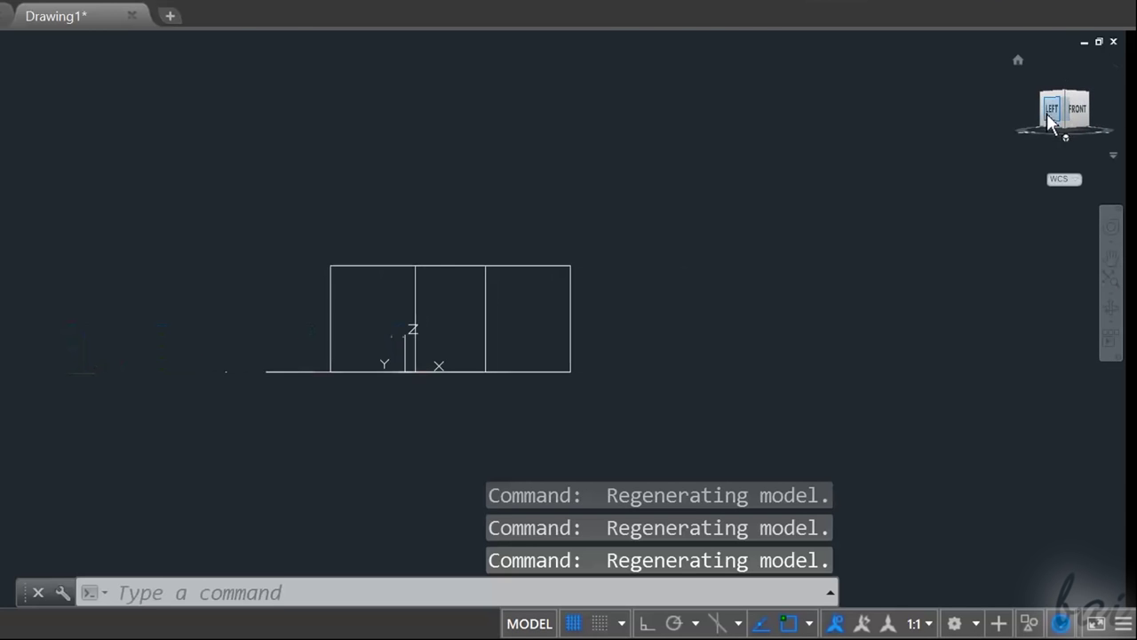
pyautogui.click(1082, 102)
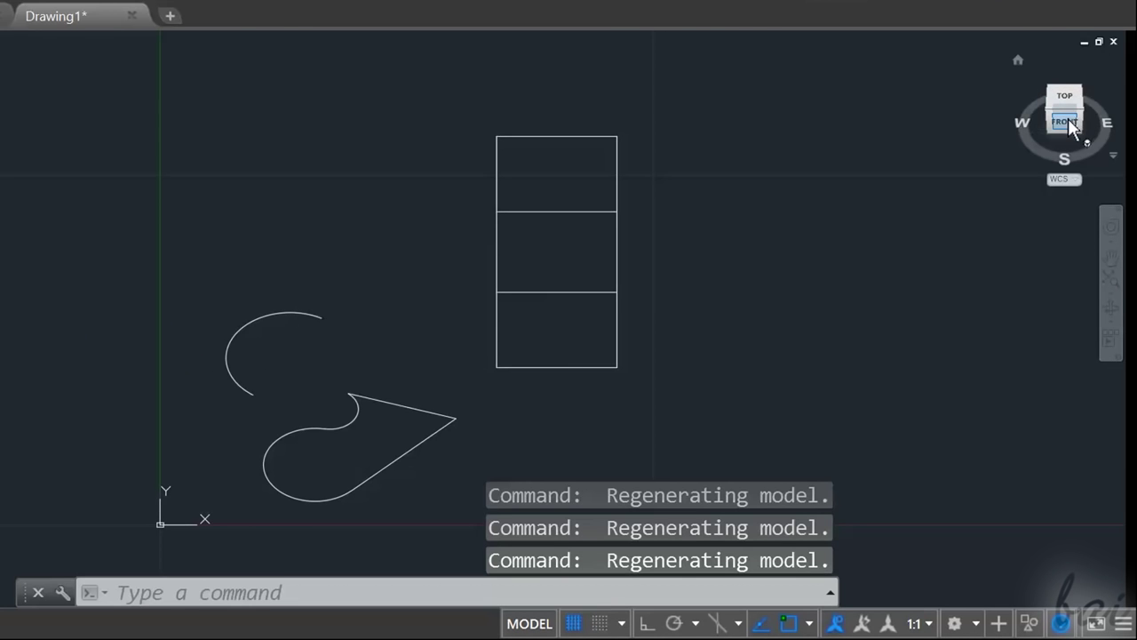
# Step through the front, right, back and left views, then return to SW Isometric.
pyautogui.click(1068, 120)
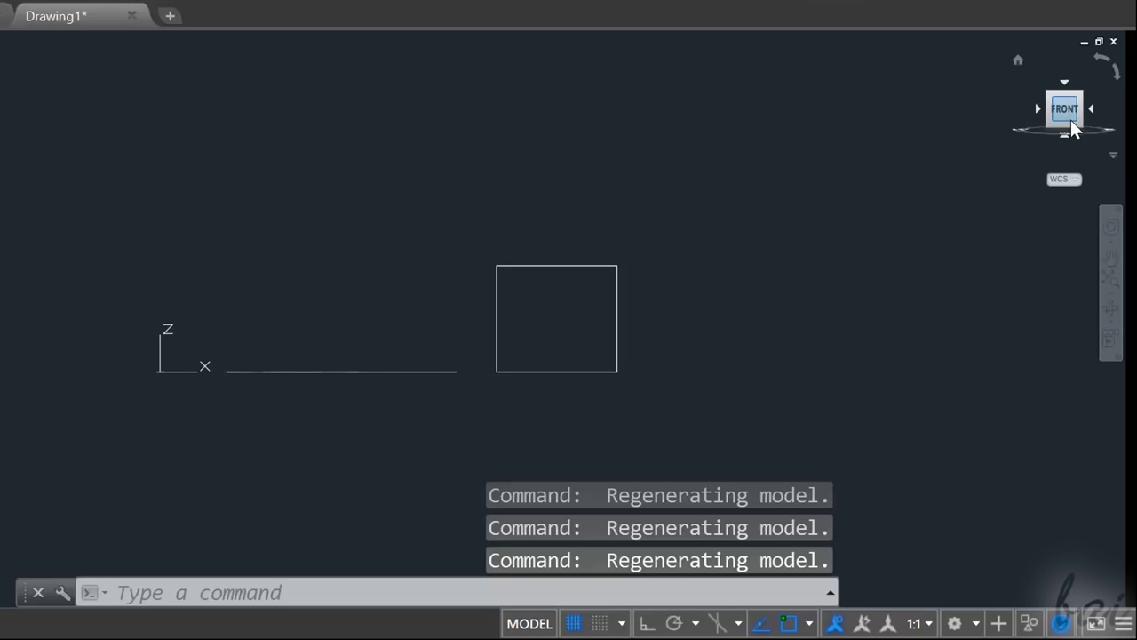
pyautogui.click(1092, 108)
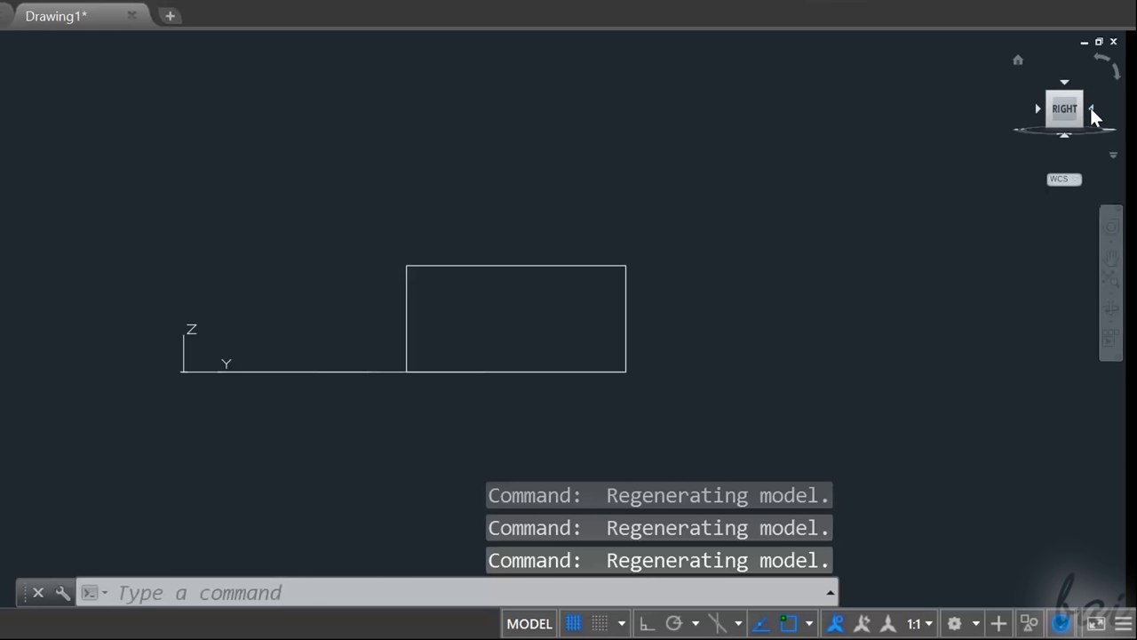
pyautogui.click(1091, 109)
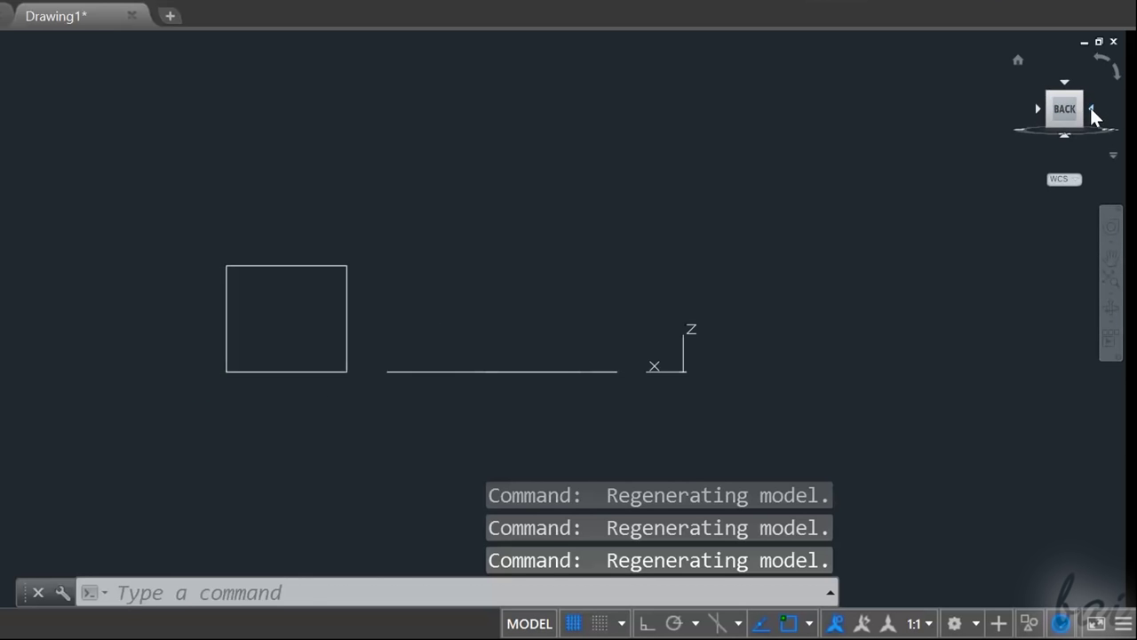
pyautogui.click(1091, 108)
pyautogui.click(1083, 92)
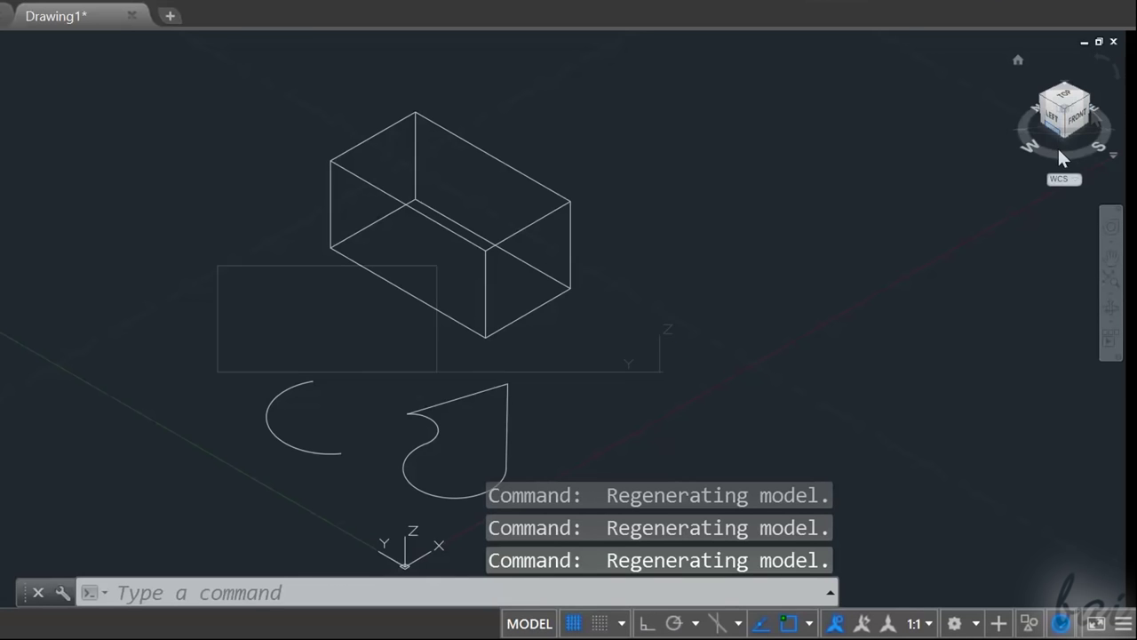
# Orbit to a low front-right angle showing the box, arc and teardrop outline.
pyautogui.moveTo(1080, 150)
pyautogui.mouseDown()
pyautogui.moveTo(678, 101)
pyautogui.moveTo(365, 119)
pyautogui.moveTo(848, 165)
pyautogui.moveTo(1013, 196)
pyautogui.moveTo(1093, 267)
pyautogui.mouseUp()
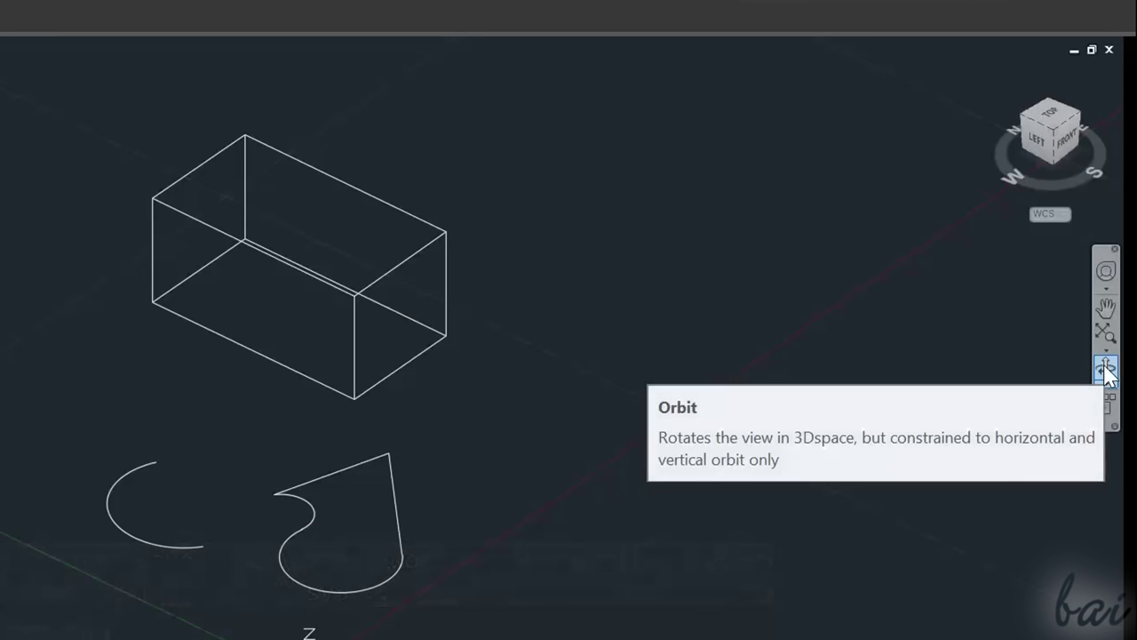
pyautogui.click(1106, 371)
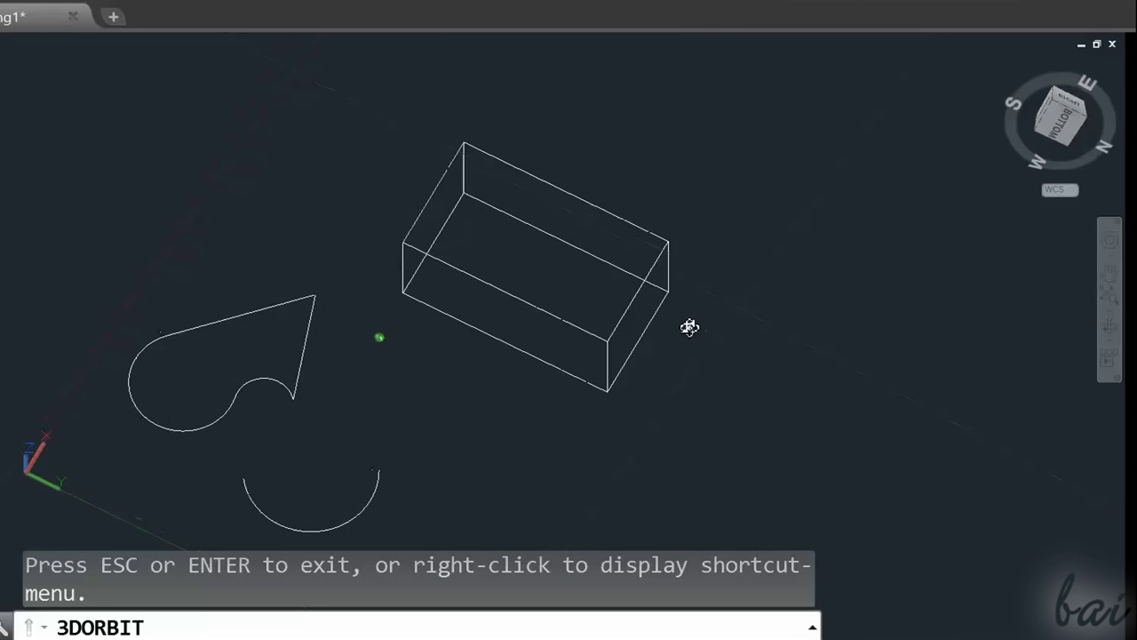
pyautogui.moveTo(689, 327); pyautogui.dragTo(775, 438)
pyautogui.press('Escape')
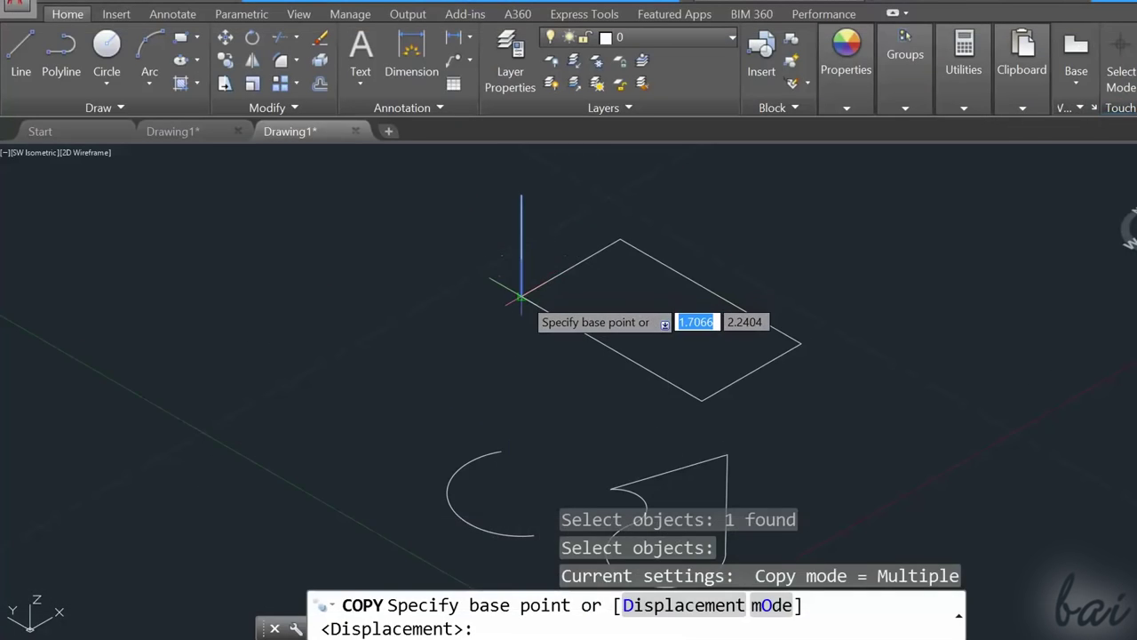
# Copy the vertical edge to the box's top, right and bottom corners.
pyautogui.click(521, 295)
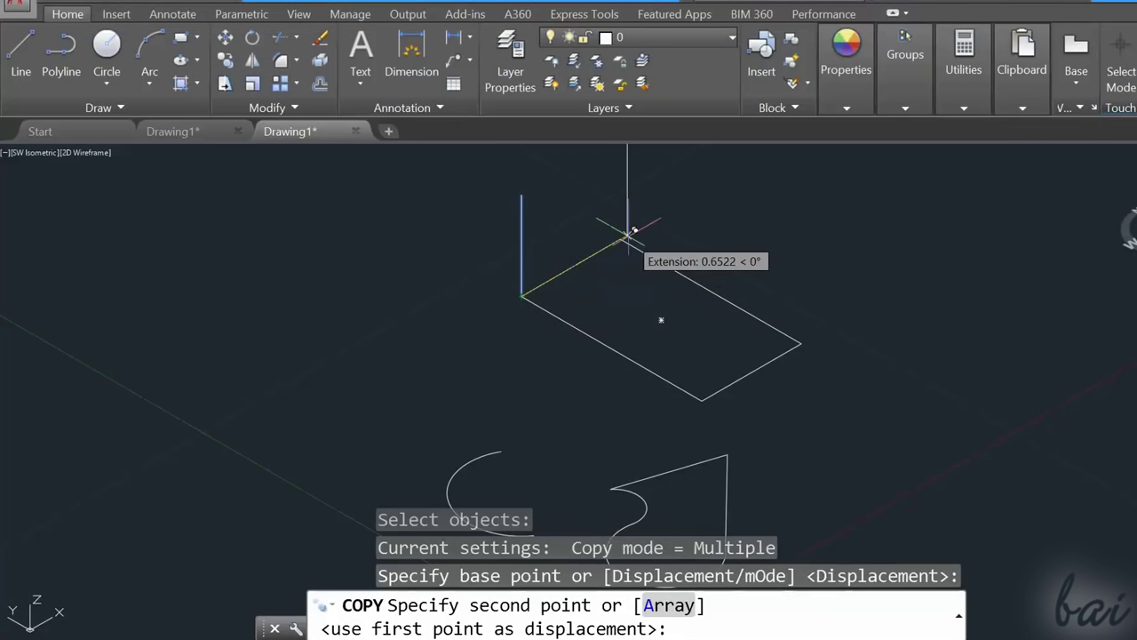
pyautogui.click(623, 236)
pyautogui.click(803, 343)
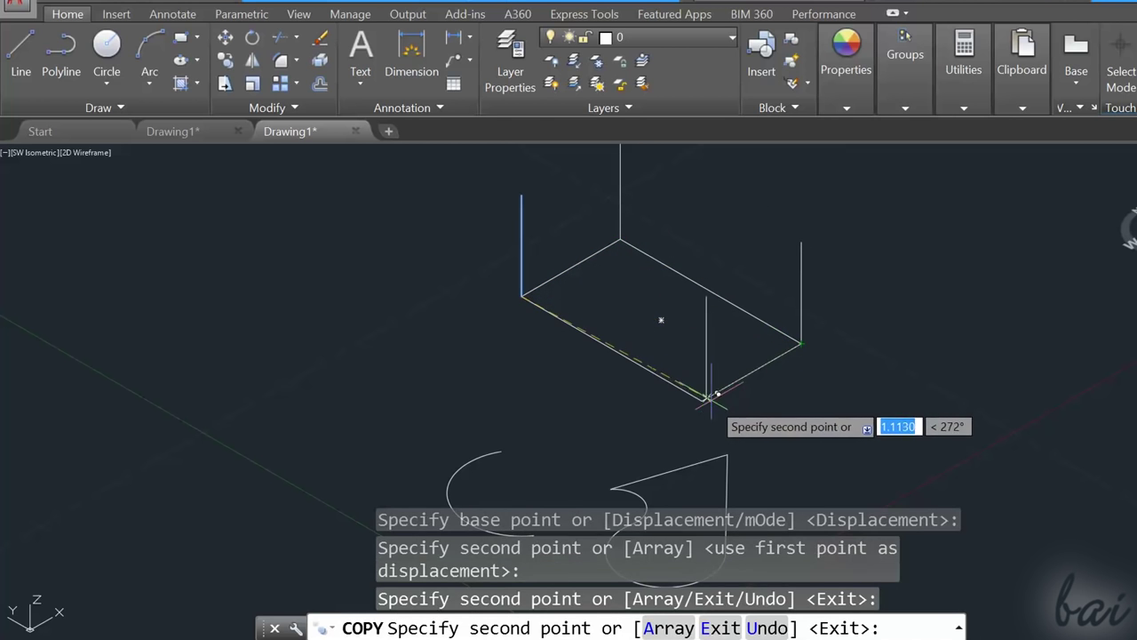
pyautogui.click(704, 399)
pyautogui.press('Escape')
pyautogui.scroll(-2, 754, 396)
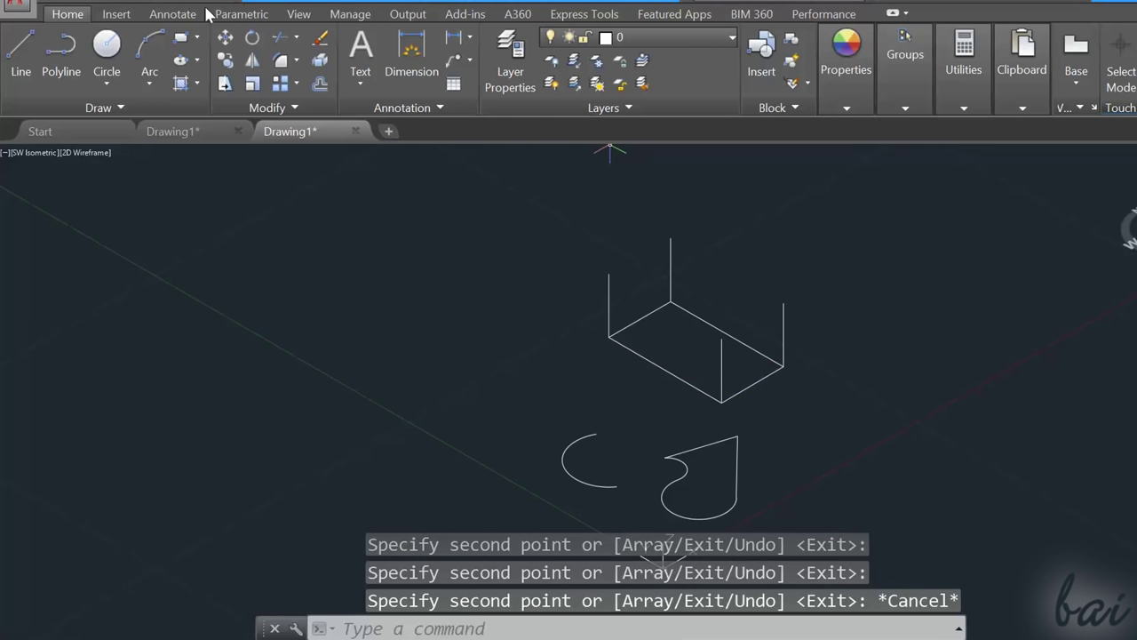
# Draw a polyline around the tops of the vertical edges to close the box's top face.
pyautogui.click(62, 45)
pyautogui.click(671, 238)
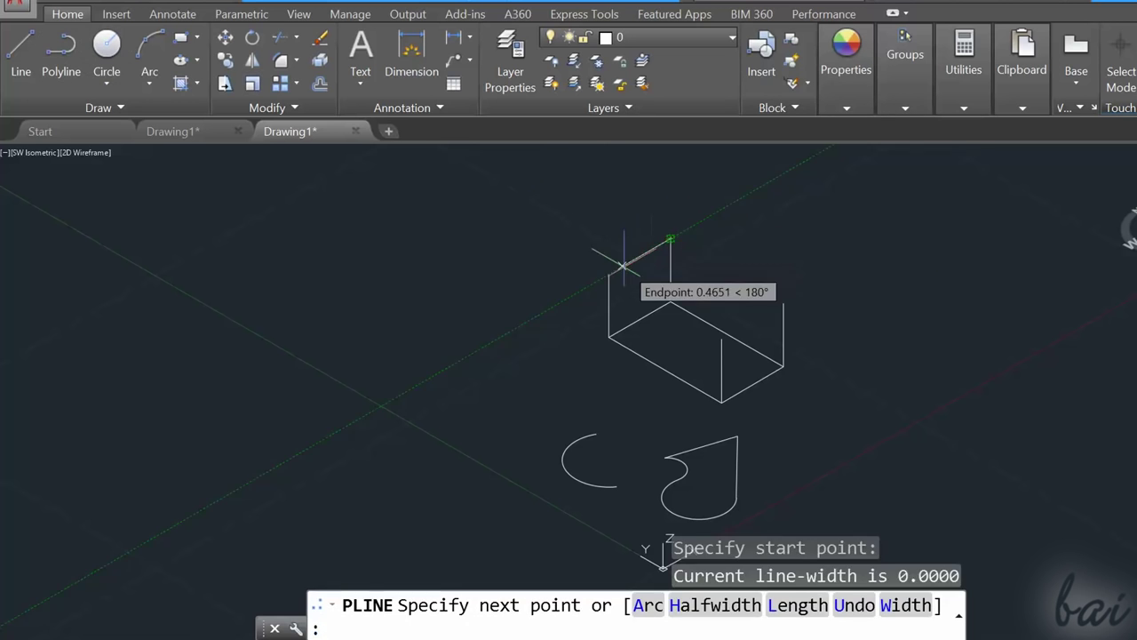
pyautogui.click(609, 276)
pyautogui.click(721, 338)
pyautogui.click(784, 304)
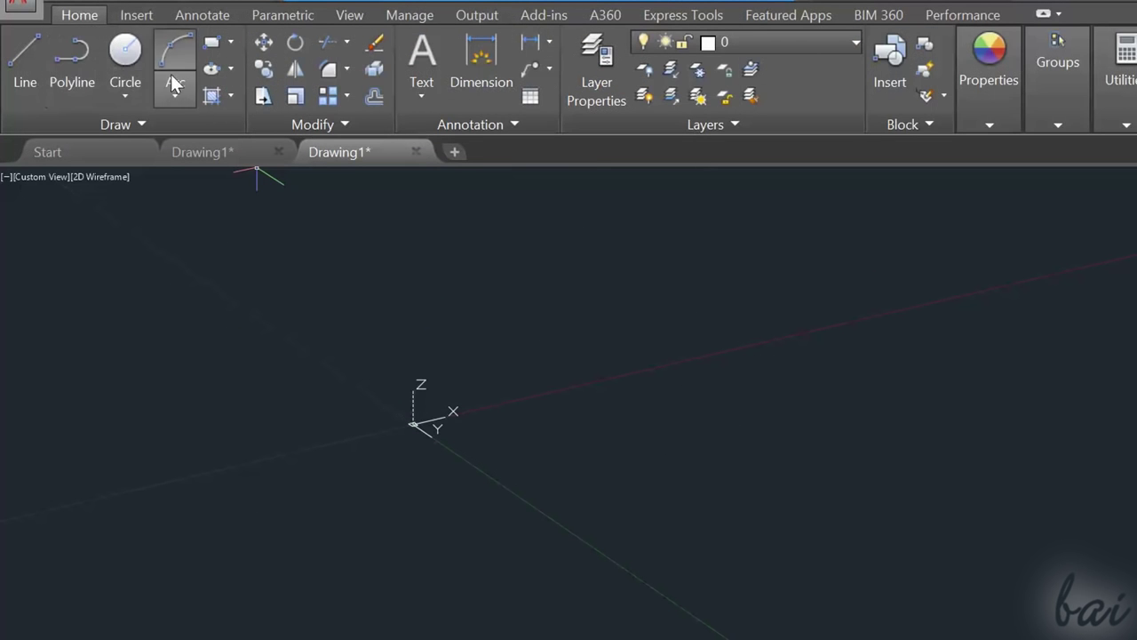
# Draw an open 3-point arc below the box.
pyautogui.click(171, 69)
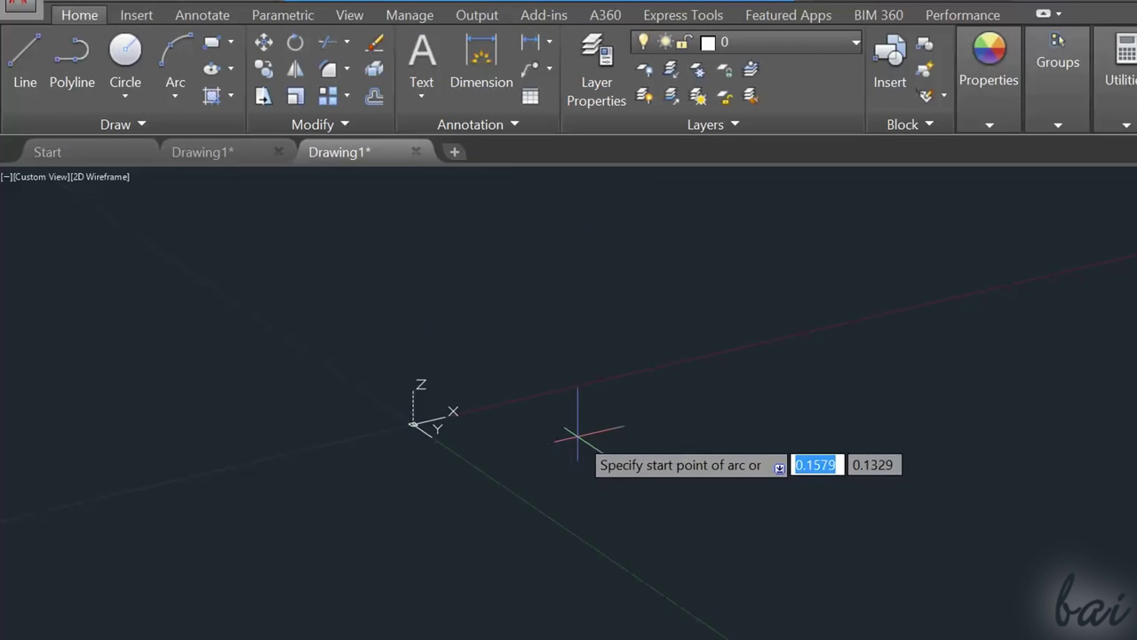
pyautogui.click(551, 465)
pyautogui.click(627, 407)
pyautogui.click(665, 471)
# Draw a closed triangular polyline beside the arc.
pyautogui.click(93, 70)
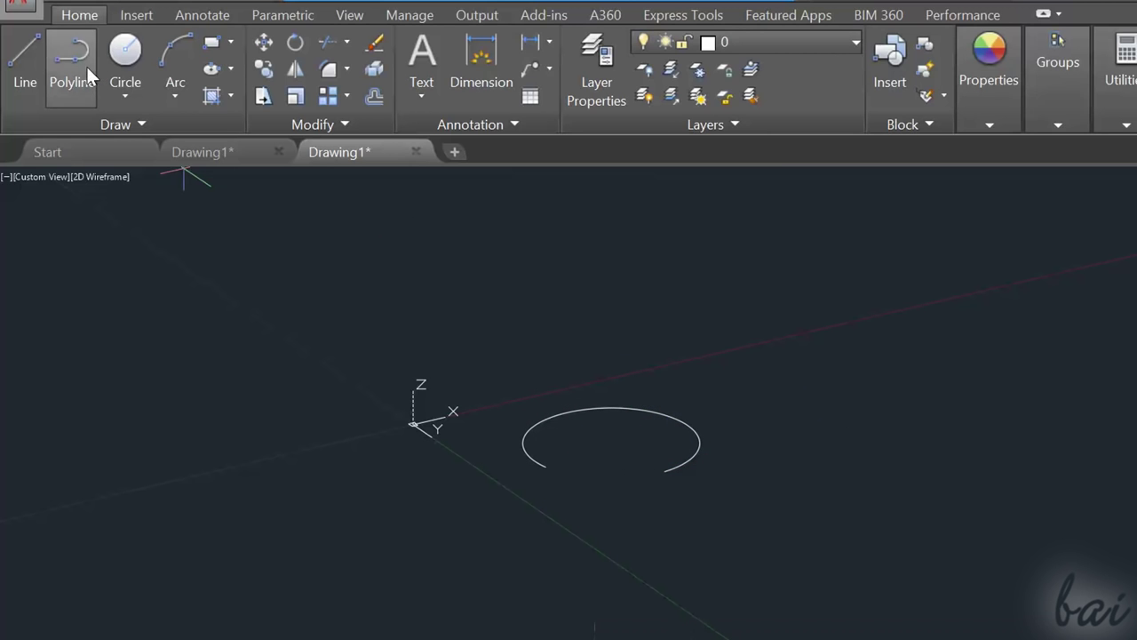
pyautogui.click(735, 393)
pyautogui.click(839, 389)
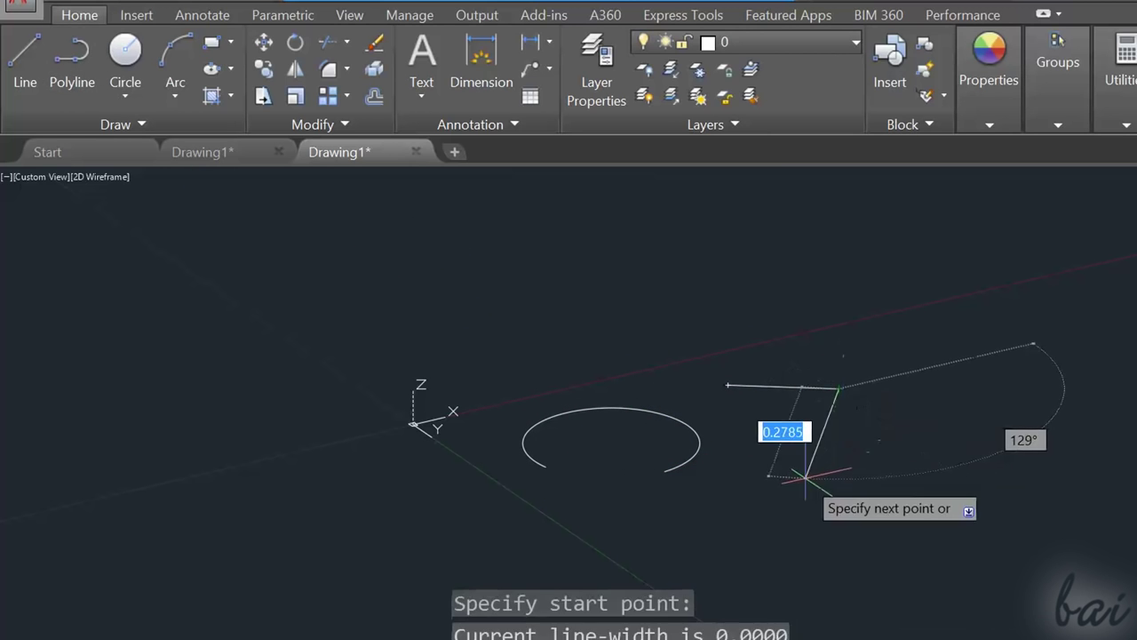
pyautogui.click(806, 478)
pyautogui.click(728, 386)
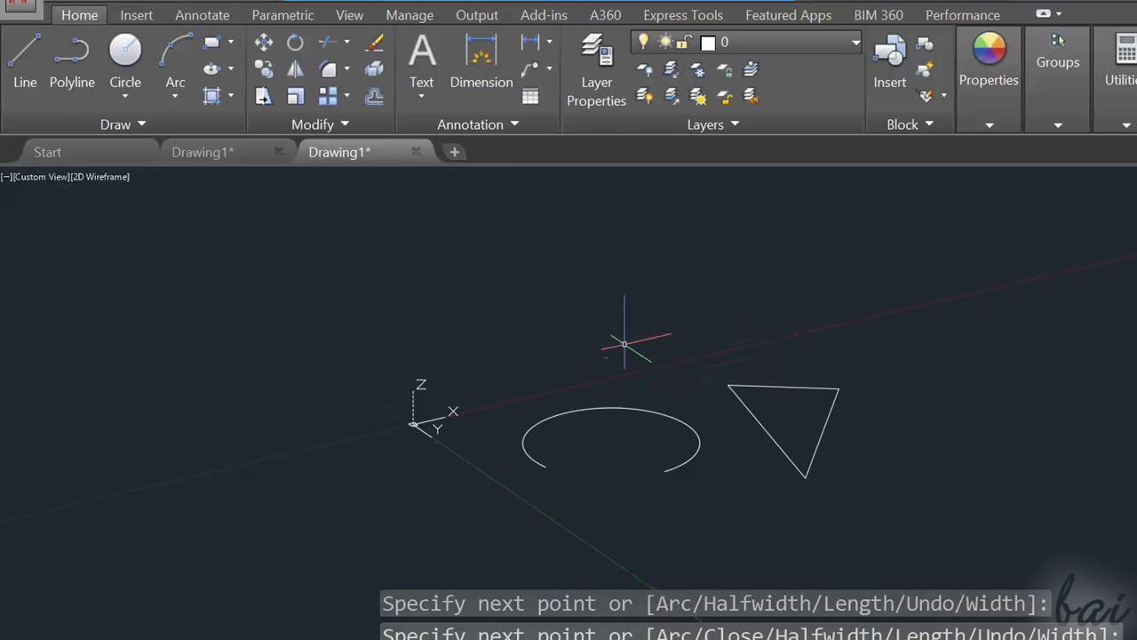
pyautogui.press('Return')
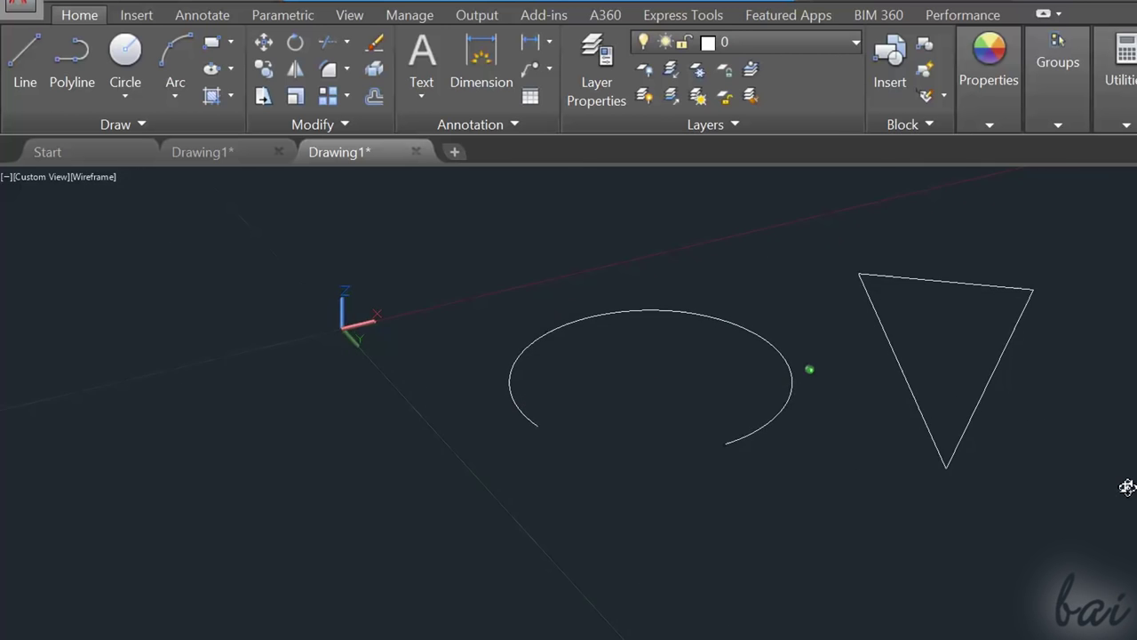
pyautogui.keyDown('shift'); pyautogui.moveTo(1127, 487); pyautogui.dragTo(1117, 559, button='middle'); pyautogui.keyUp('shift')
# Draw lines forming a sloped side and a vertical side of a triangle.
pyautogui.click(25, 62)
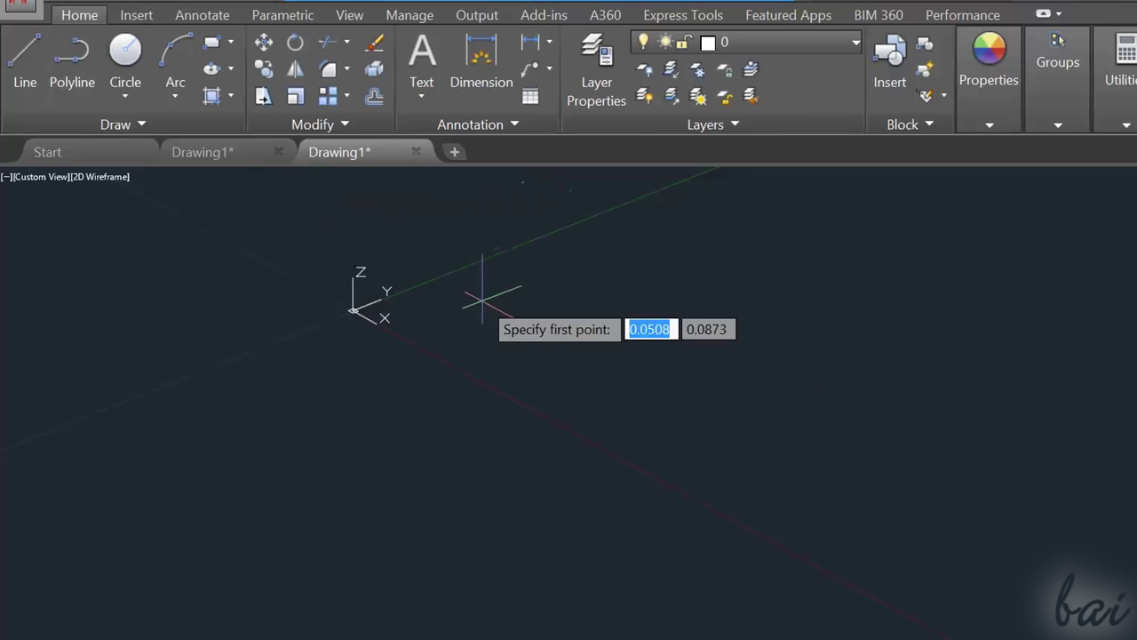
pyautogui.click(542, 318)
pyautogui.click(694, 386)
pyautogui.click(694, 220)
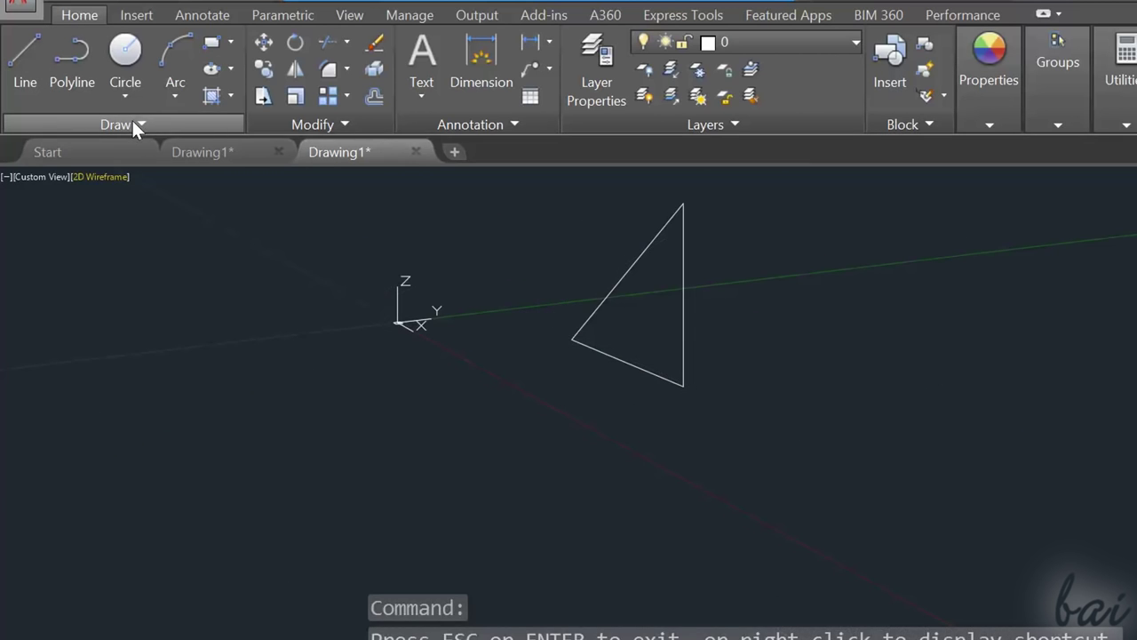
# Draw a 3D polyline with two ground segments, then turn on Ortho to rise vertically.
pyautogui.click(132, 120)
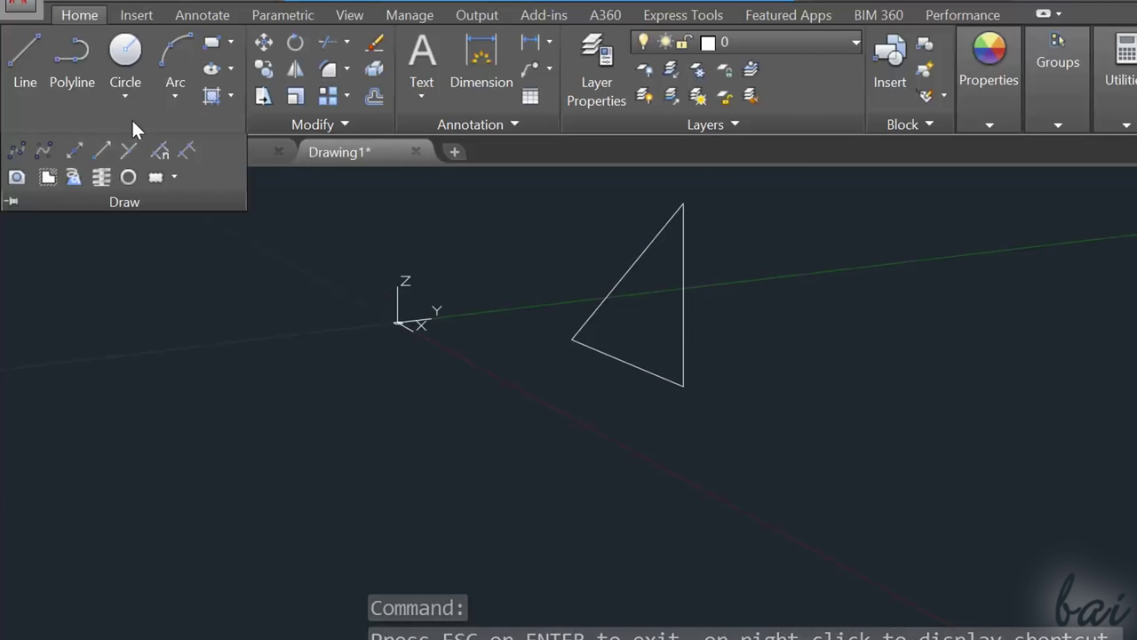
pyautogui.click(78, 178)
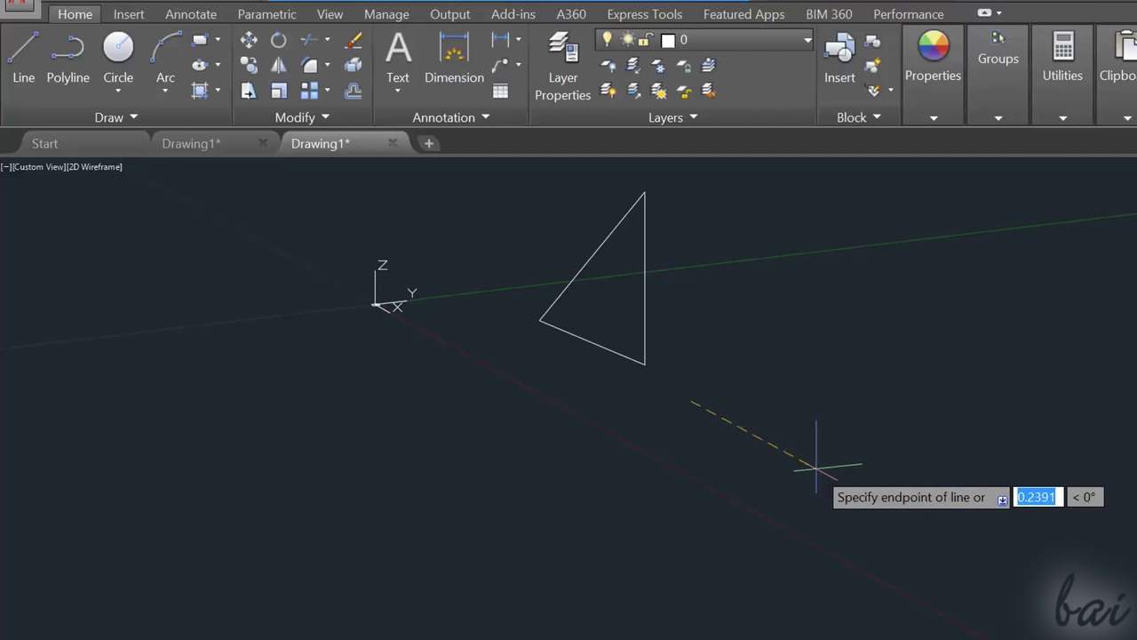
pyautogui.click(816, 468)
pyautogui.click(935, 452)
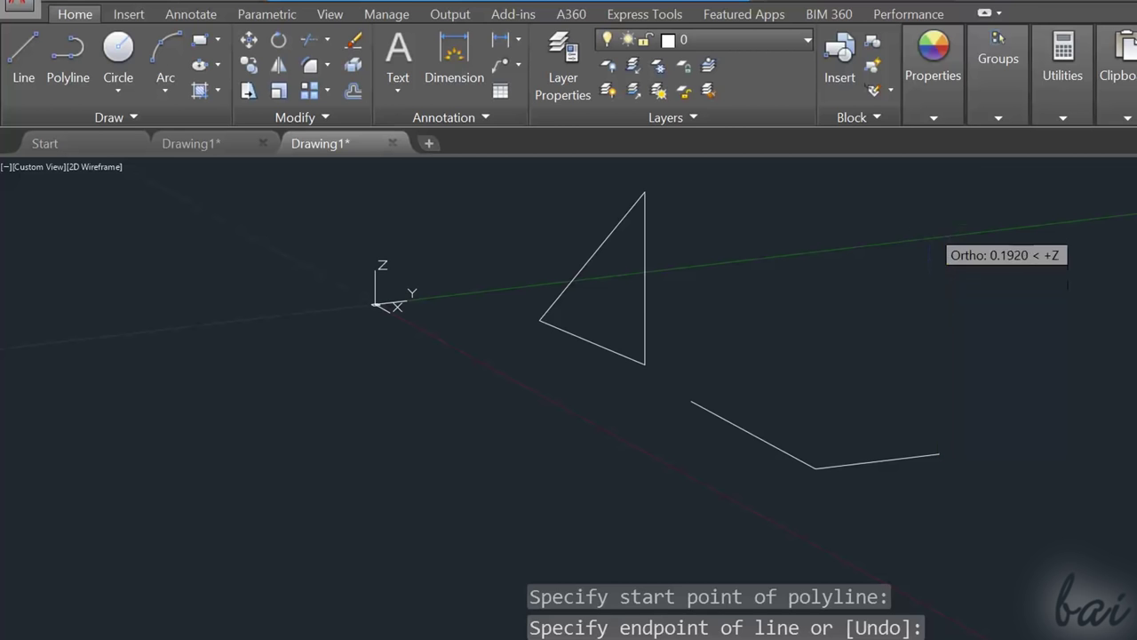
pyautogui.press('F8')
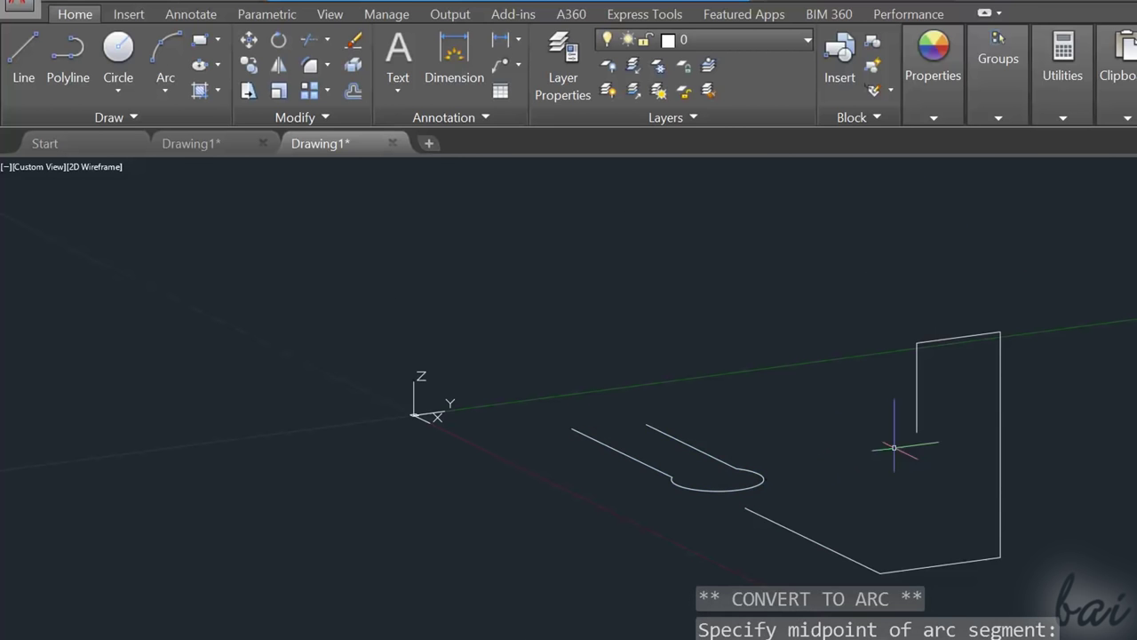
pyautogui.press('Escape')
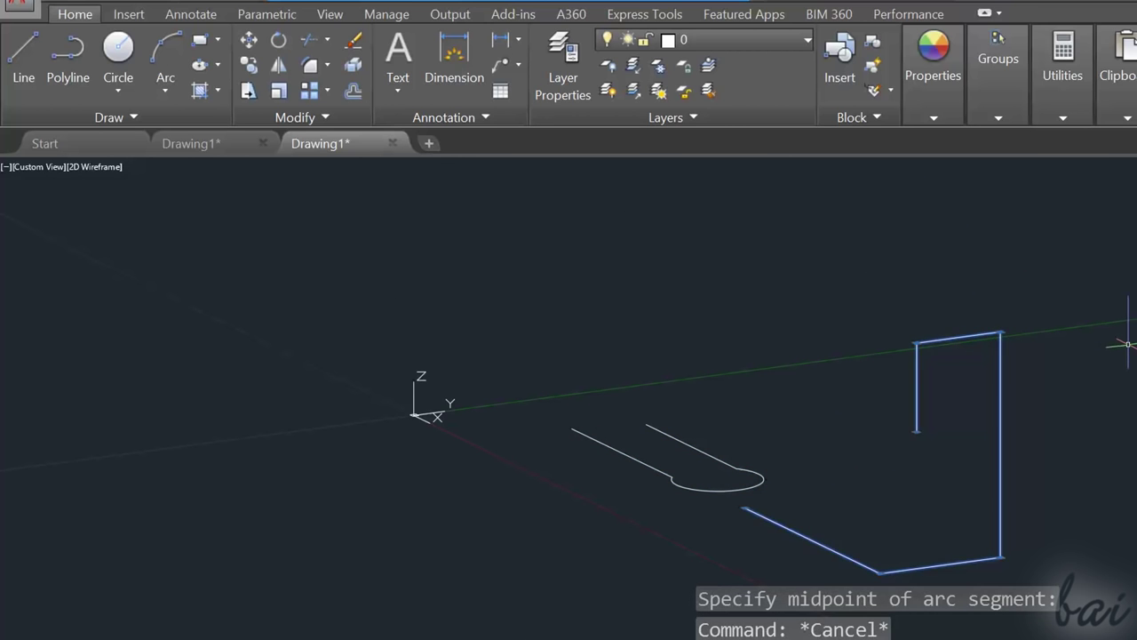
# Tilt the UCS by dragging its Z-axis grip to a new direction.
pyautogui.moveTo(415, 415); pyautogui.dragTo(392, 404, button='middle')
pyautogui.click(393, 404)
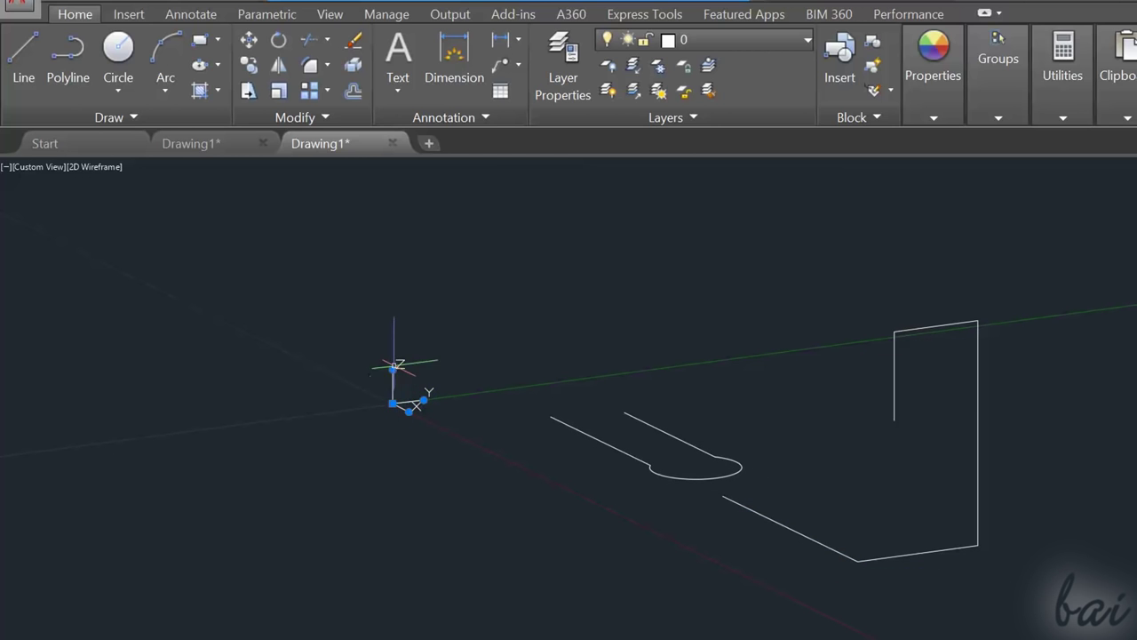
pyautogui.press('F8')
pyautogui.click(393, 370)
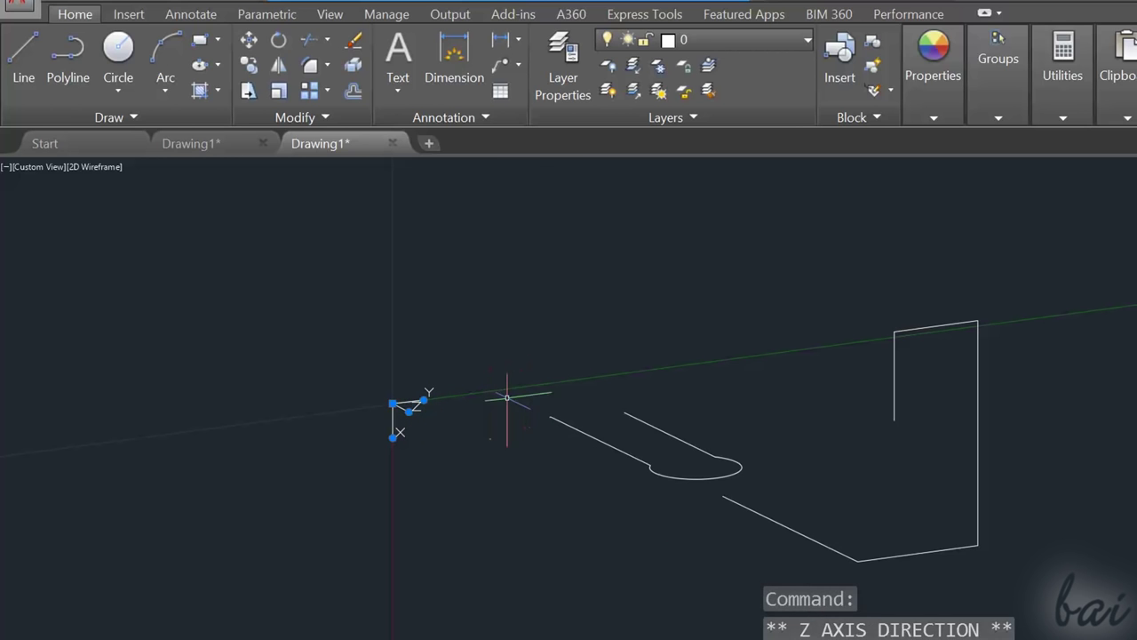
pyautogui.click(68, 69)
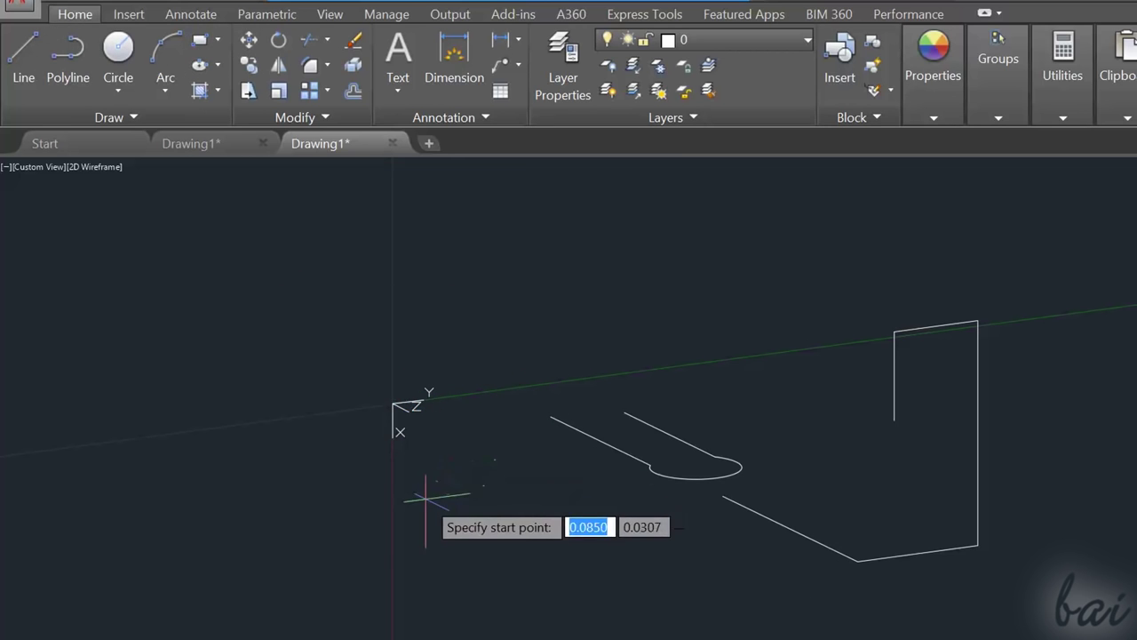
# Draw a three-segment polyline with two upright legs and a top span.
pyautogui.scroll(2, 442, 491)
pyautogui.click(428, 462)
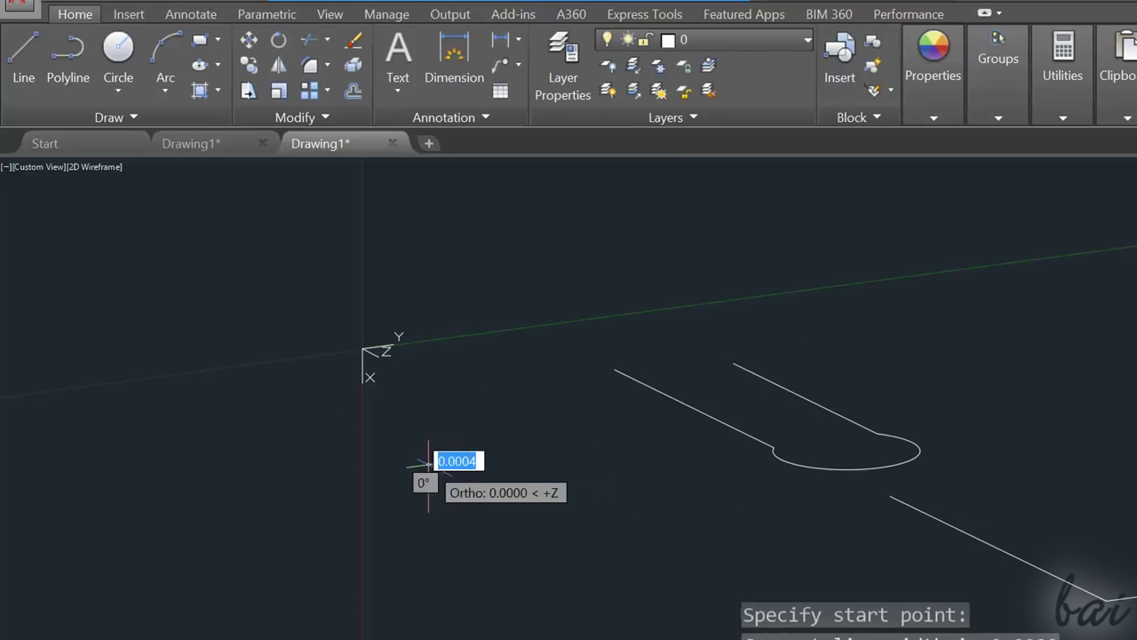
pyautogui.click(449, 389)
pyautogui.click(506, 384)
pyautogui.click(519, 461)
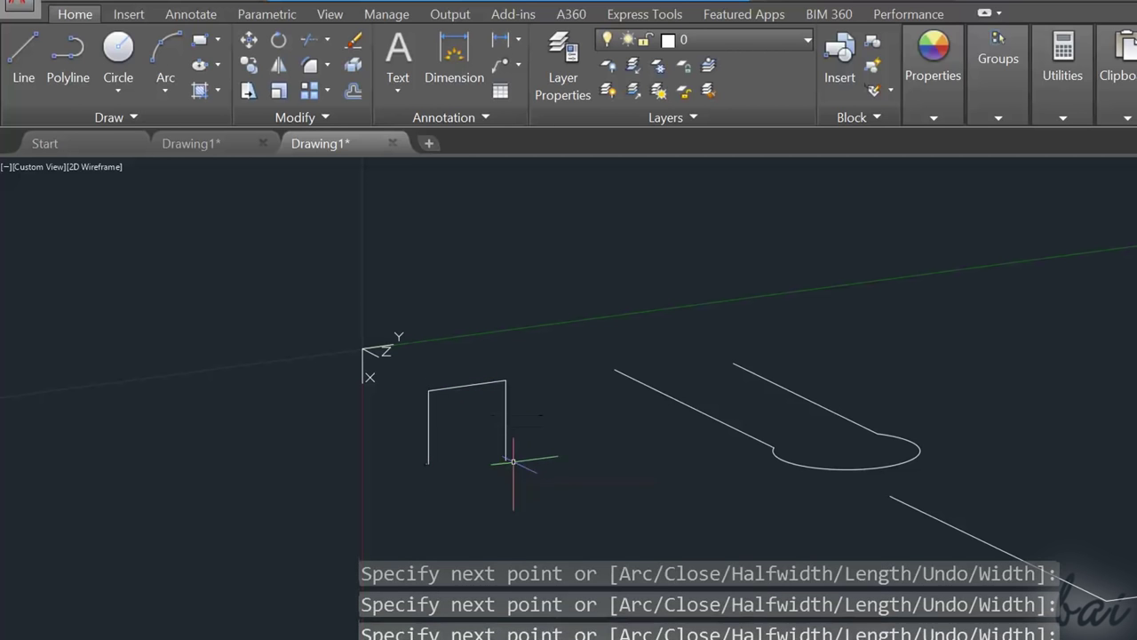
pyautogui.press('Escape')
# Convert the polyline's top segment to an arc to form a rounded arch.
pyautogui.click(469, 384)
pyautogui.moveTo(469, 384)
pyautogui.click(525, 460)
pyautogui.click(469, 348)
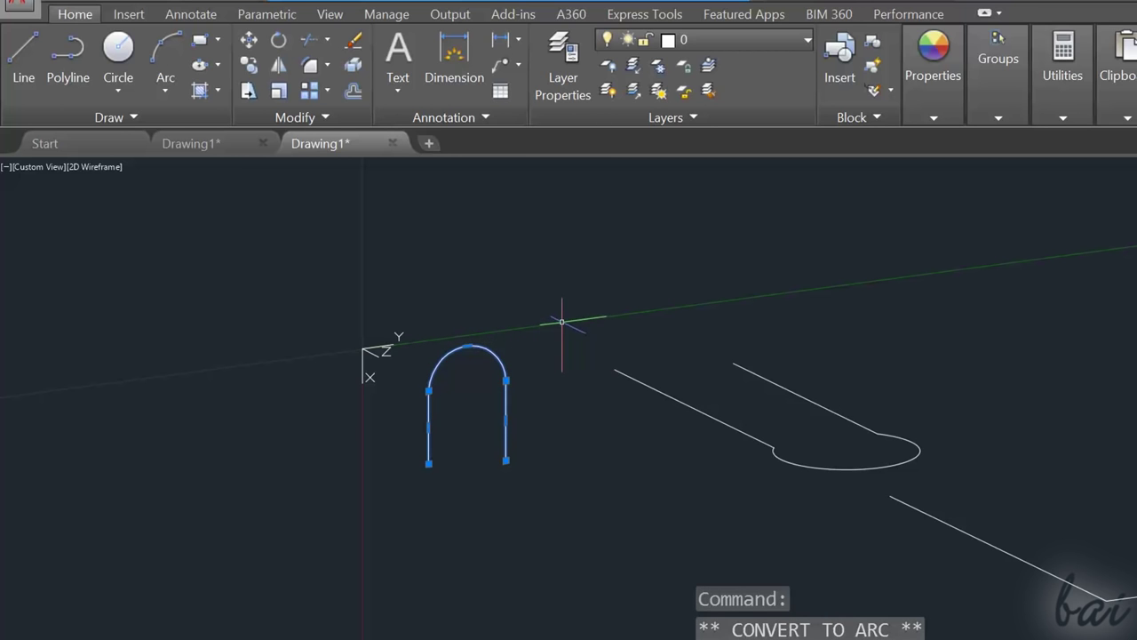
pyautogui.press('Escape')
pyautogui.keyDown('shift'); pyautogui.moveTo(1017, 476); pyautogui.dragTo(1017, 475, button='middle'); pyautogui.keyUp('shift')
pyautogui.keyDown('shift'); pyautogui.moveTo(369, 386); pyautogui.dragTo(855, 424, button='middle'); pyautogui.keyUp('shift')
# Hatch the curved closed outline and the box's bottom face with the ANGLE pattern.
pyautogui.press('Escape')
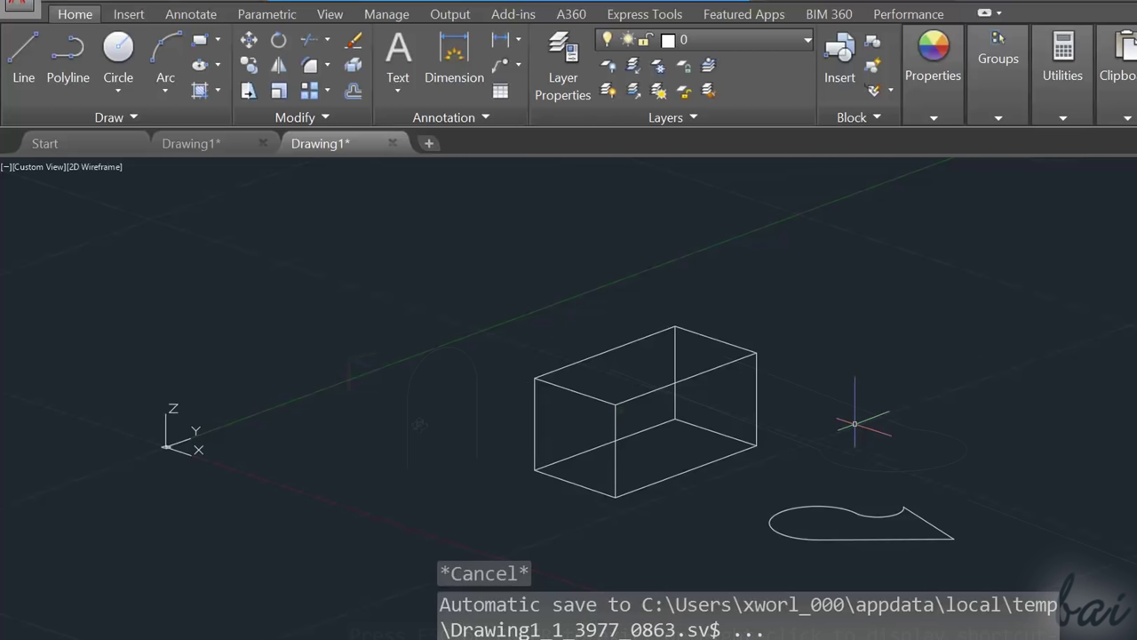
pyautogui.click(218, 91)
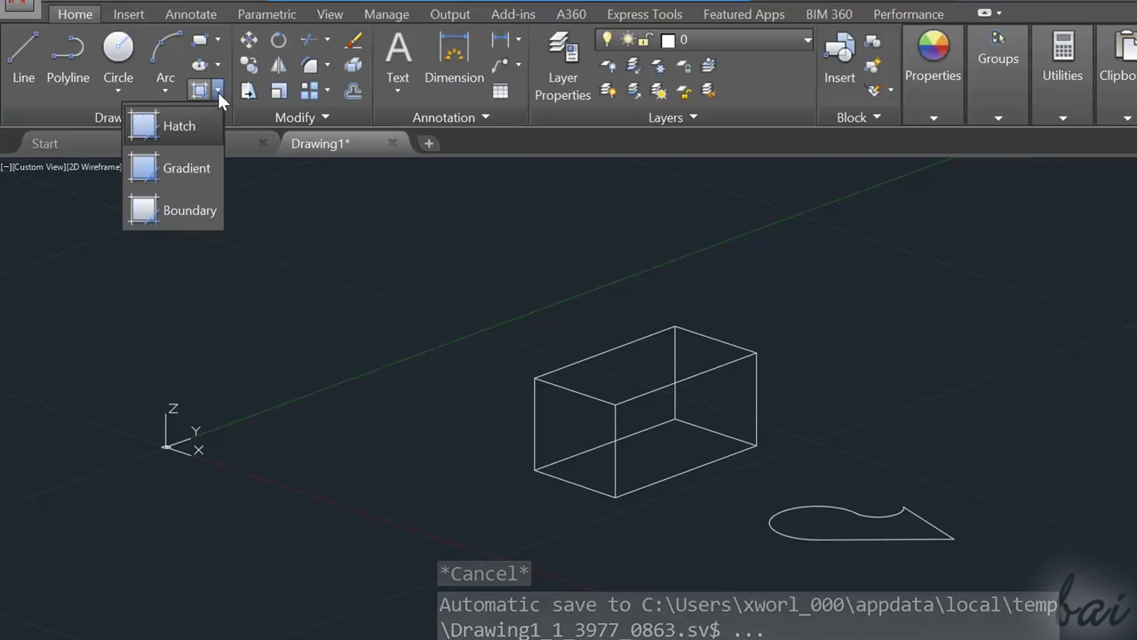
pyautogui.click(181, 127)
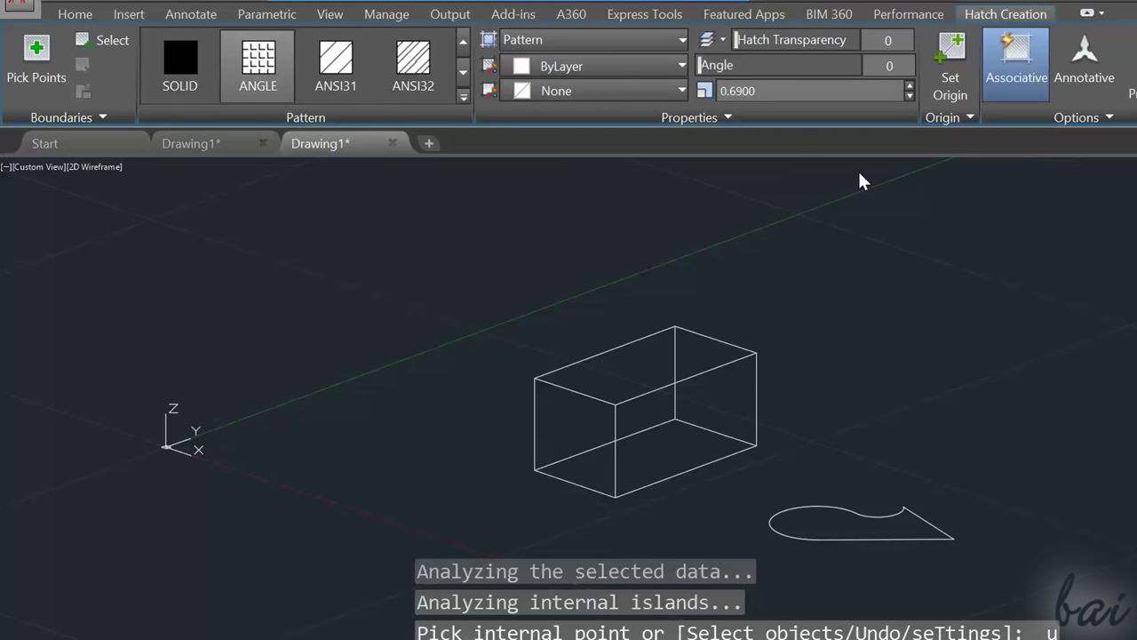
pyautogui.click(824, 520)
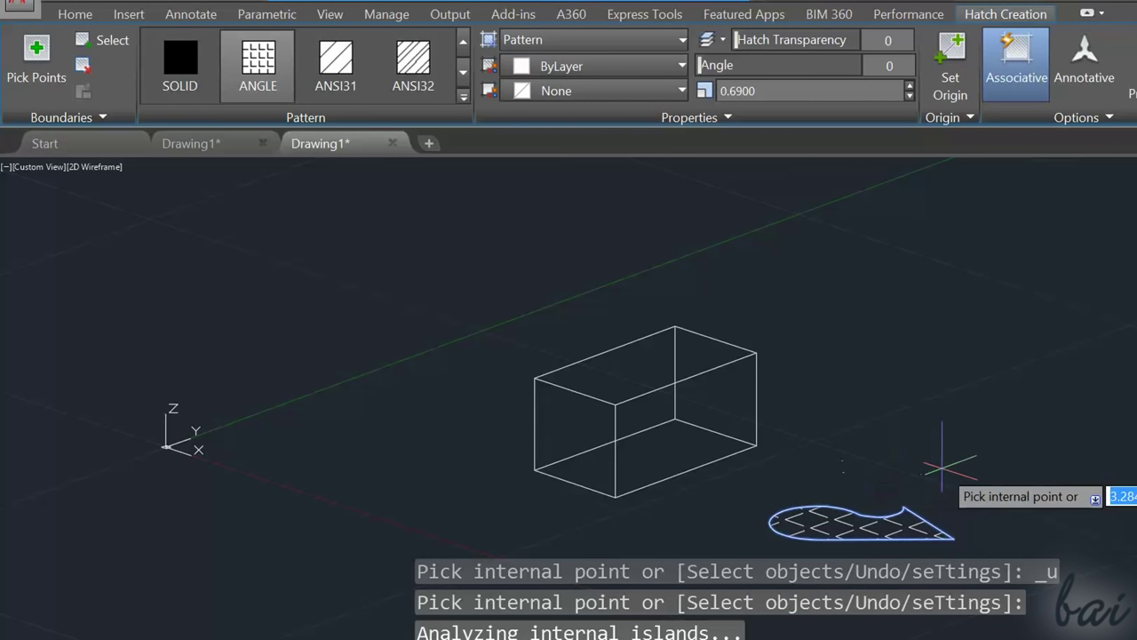
pyautogui.click(650, 354)
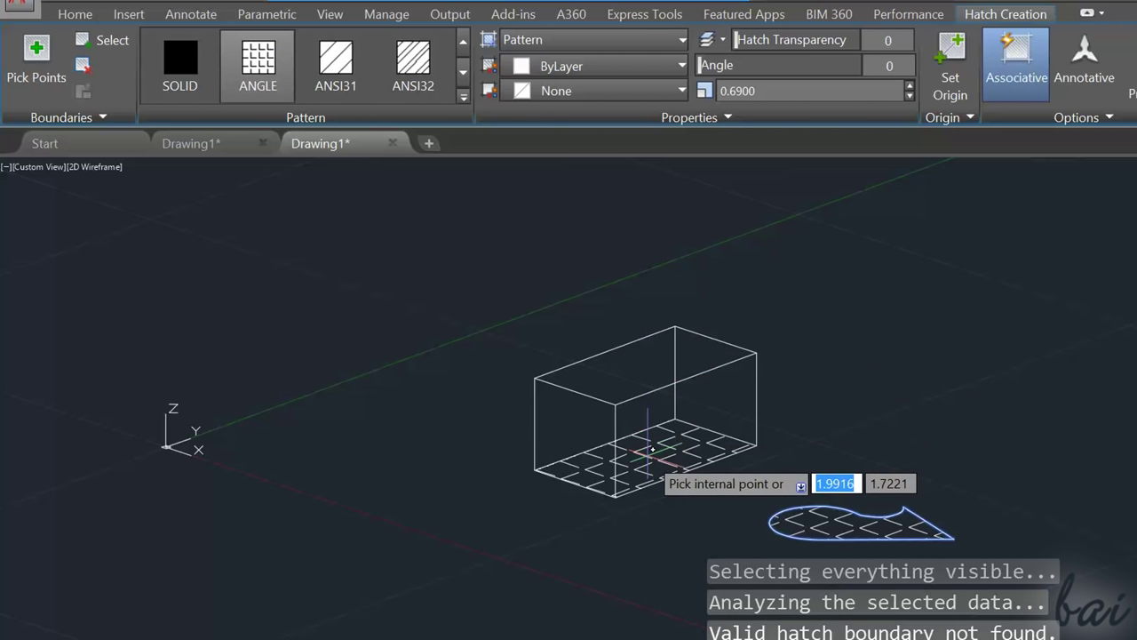
pyautogui.click(660, 377)
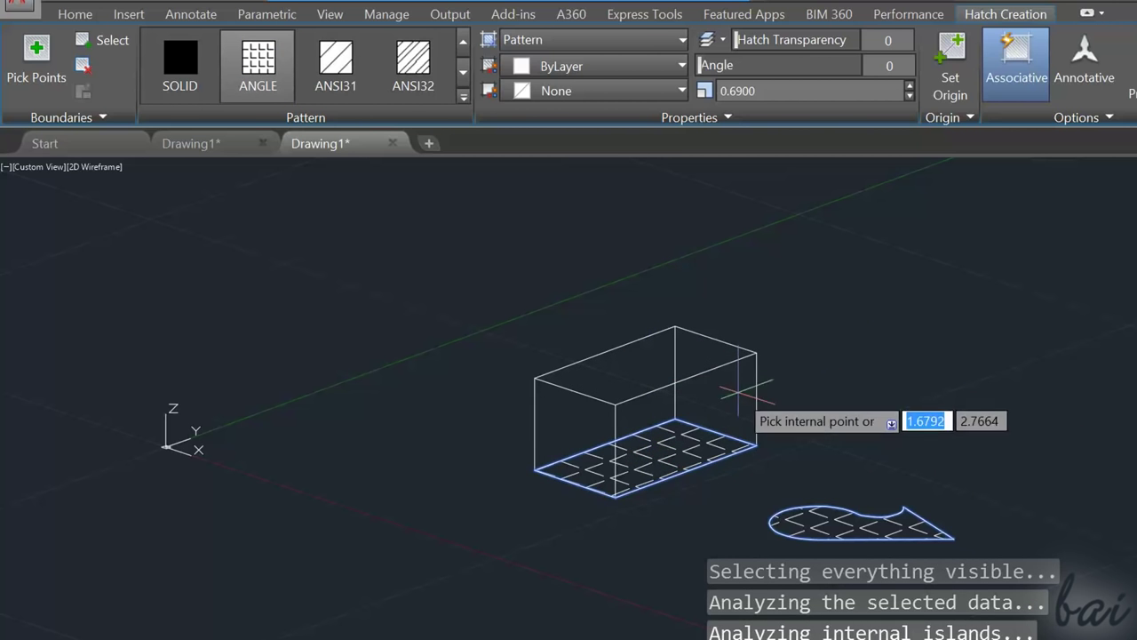
pyautogui.click(754, 311)
pyautogui.press('Escape')
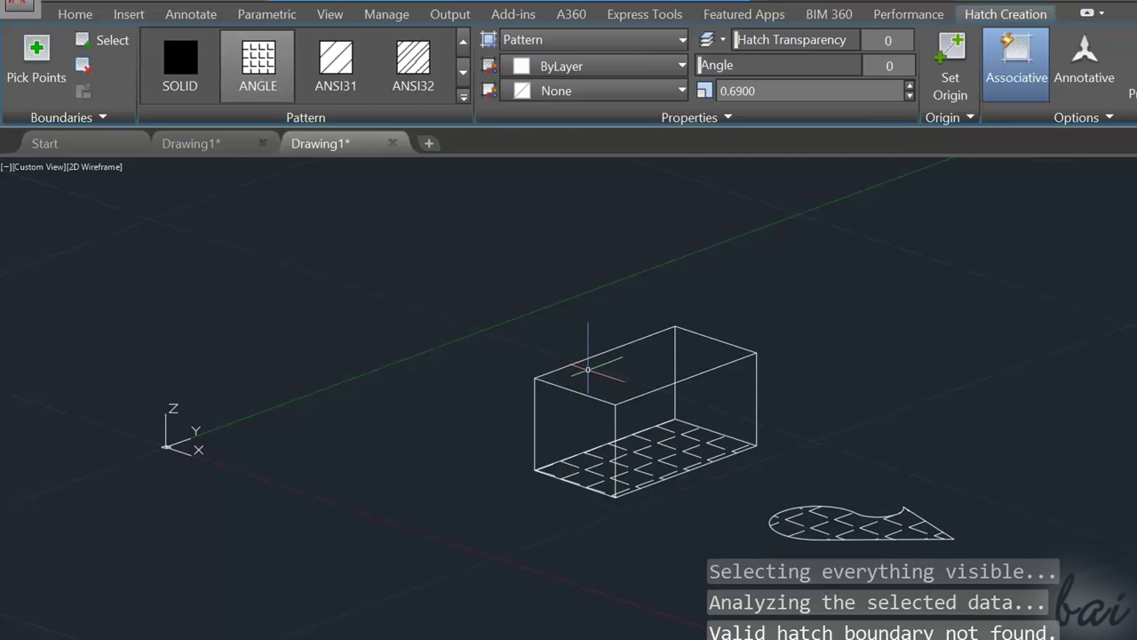
pyautogui.scroll(-2, 593, 384)
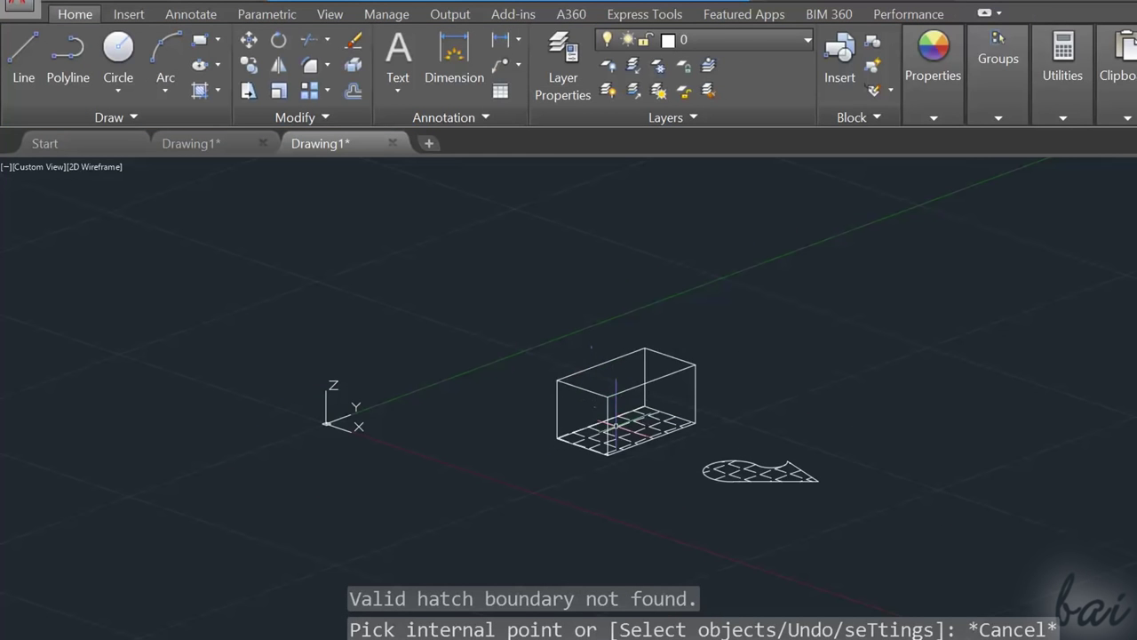
# Remove the hatch fills, trace the box's top edges with a polyline, and finish a flat box.
pyautogui.press('Escape')
pyautogui.click(595, 406)
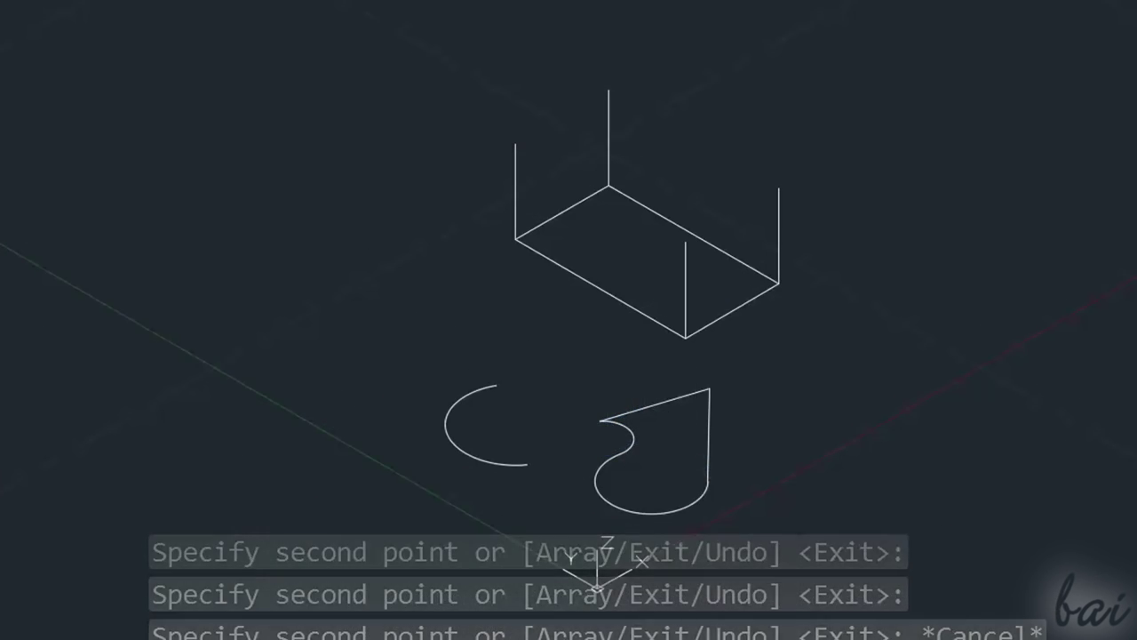
pyautogui.write('pl')
pyautogui.press('Return')
pyautogui.click(608, 90)
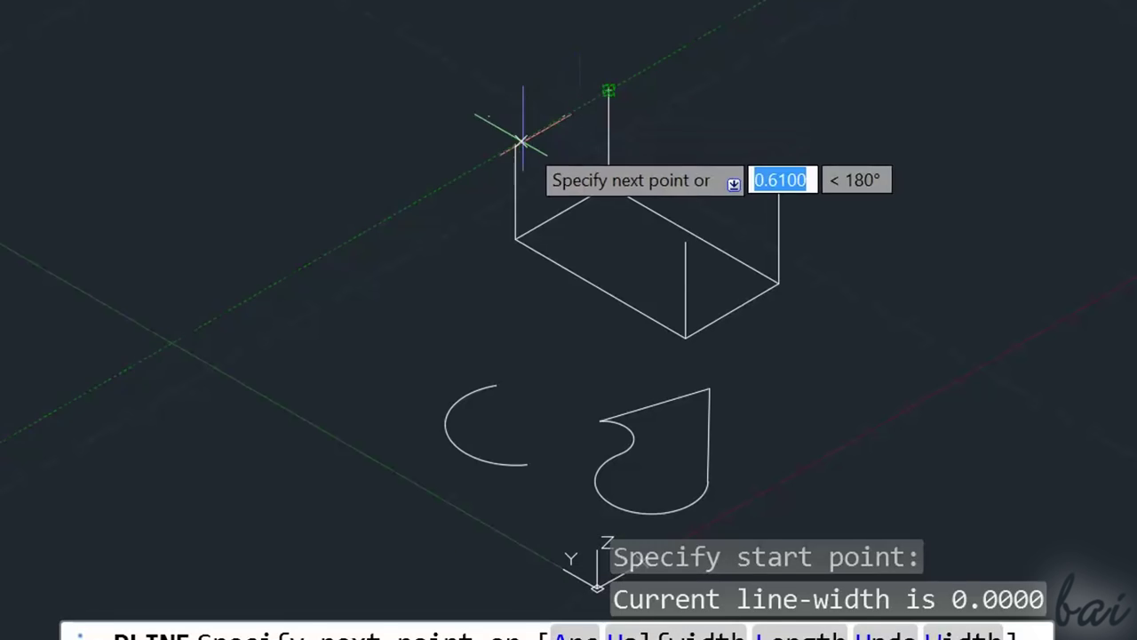
pyautogui.click(515, 145)
pyautogui.click(686, 242)
pyautogui.click(779, 189)
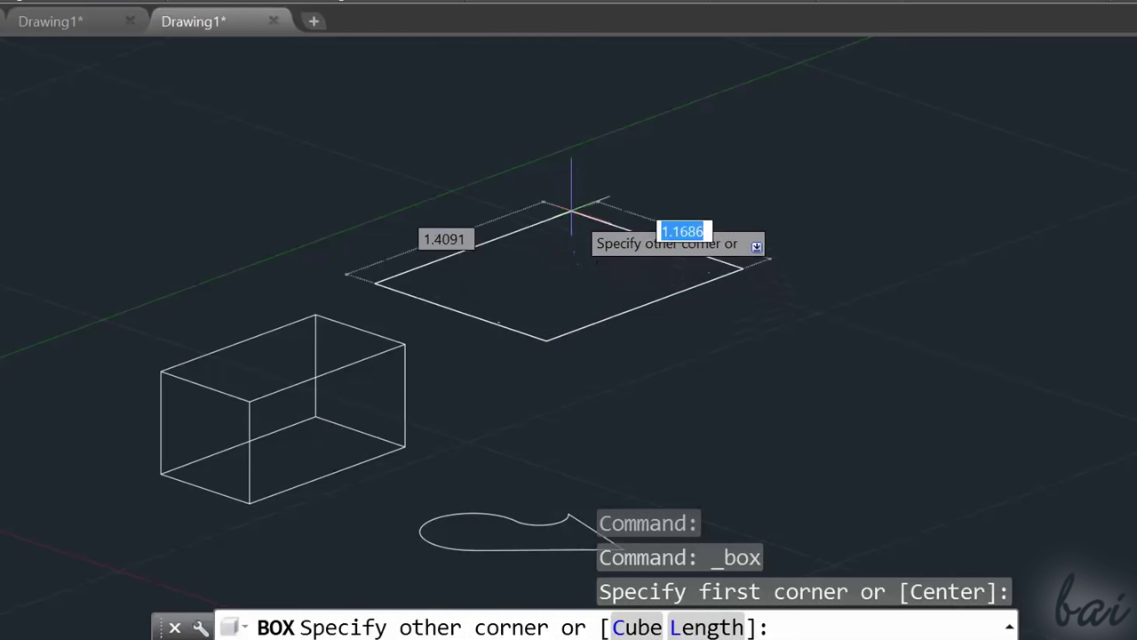
pyautogui.click(562, 214)
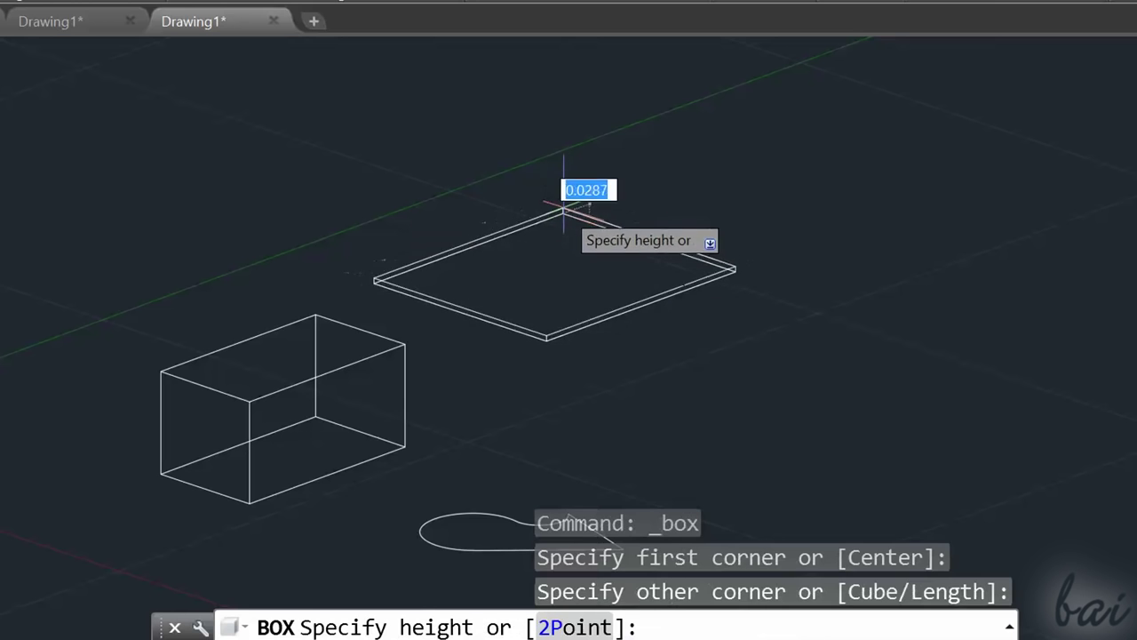
pyautogui.click(557, 135)
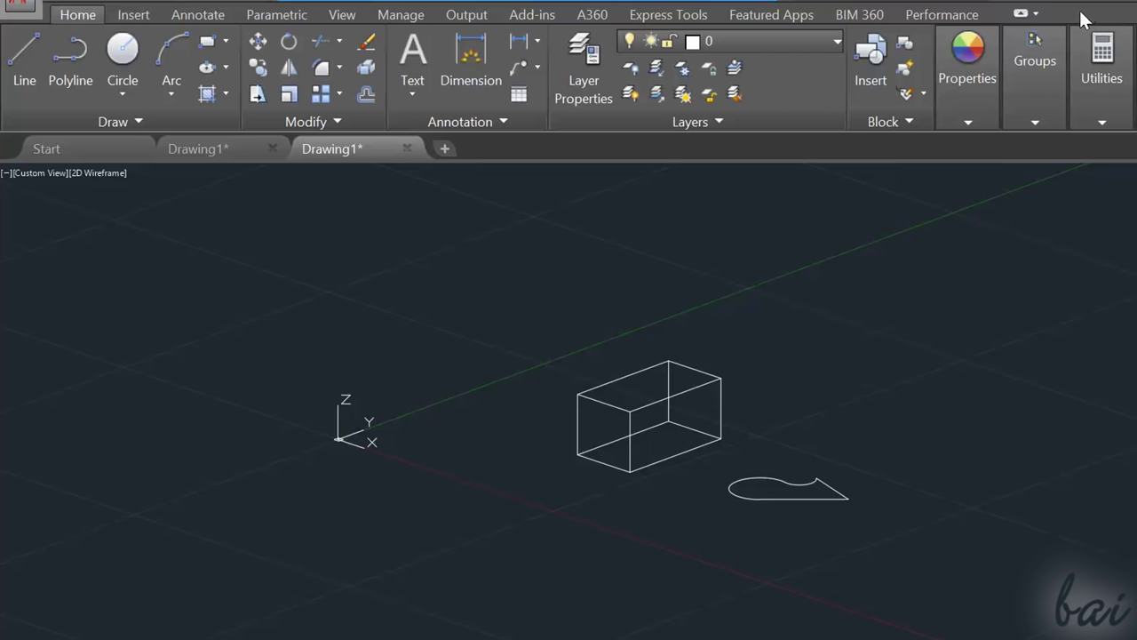
# Enable the 3D Tools ribbon tab through Show Tabs and switch to it.
pyautogui.rightClick(1099, 13)
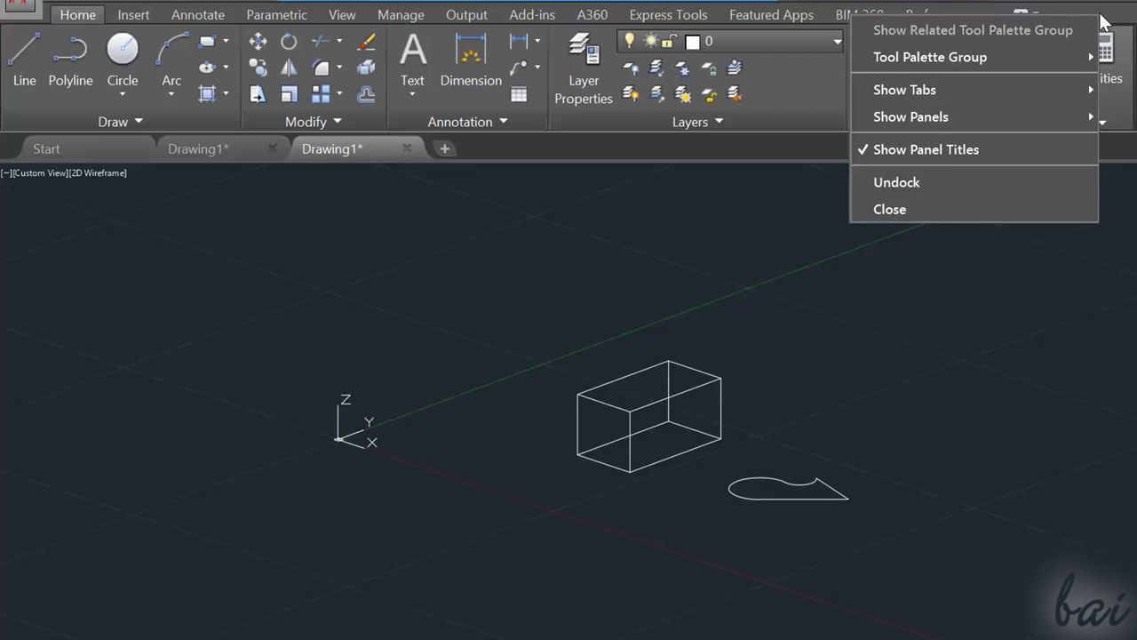
pyautogui.moveTo(984, 92)
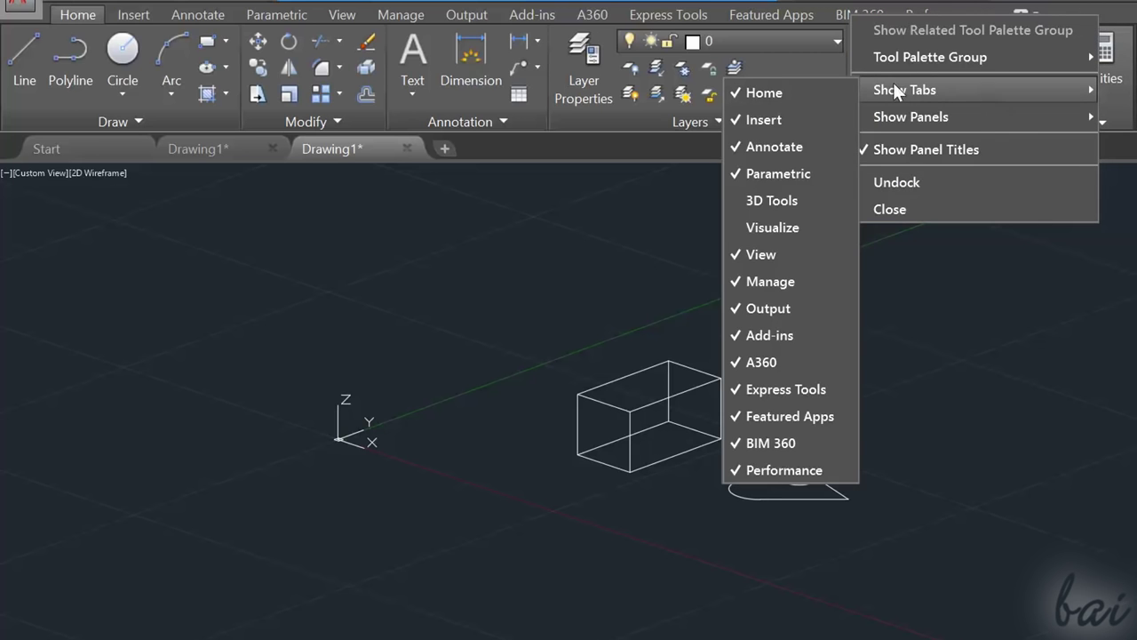
pyautogui.click(772, 201)
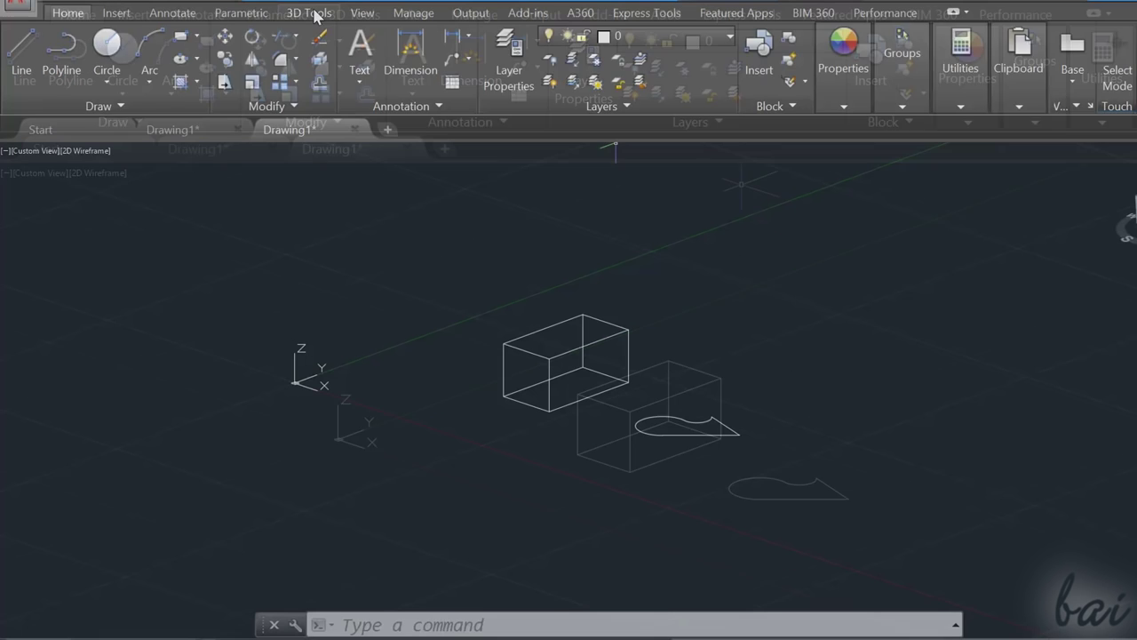
pyautogui.click(359, 15)
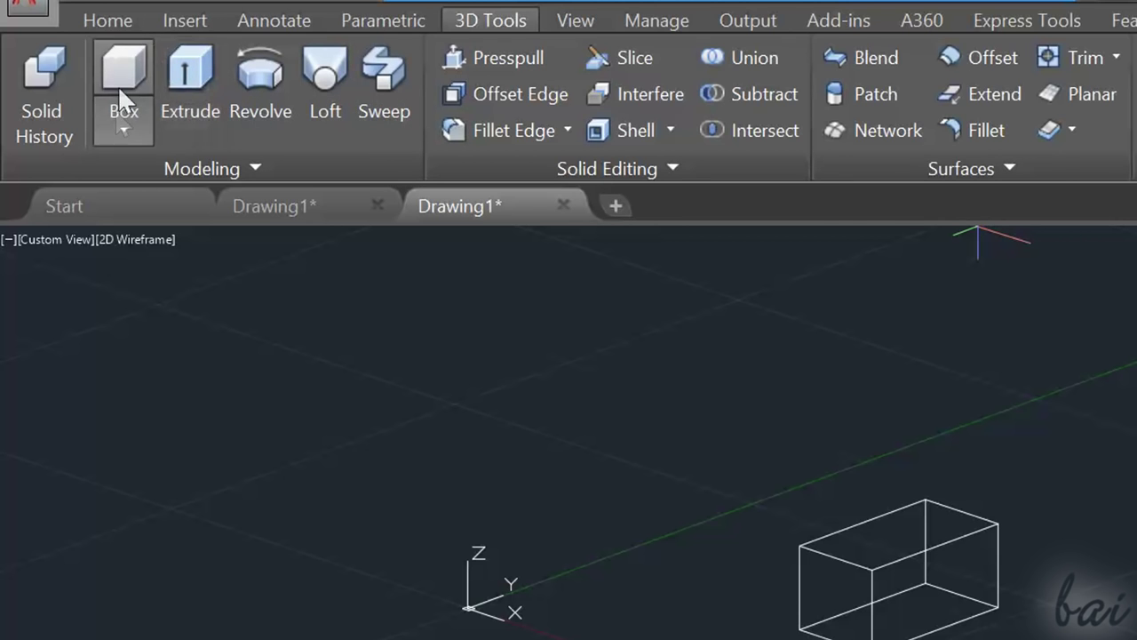
# Draw a flat box solid beside the existing box from the primitives list.
pyautogui.click(121, 113)
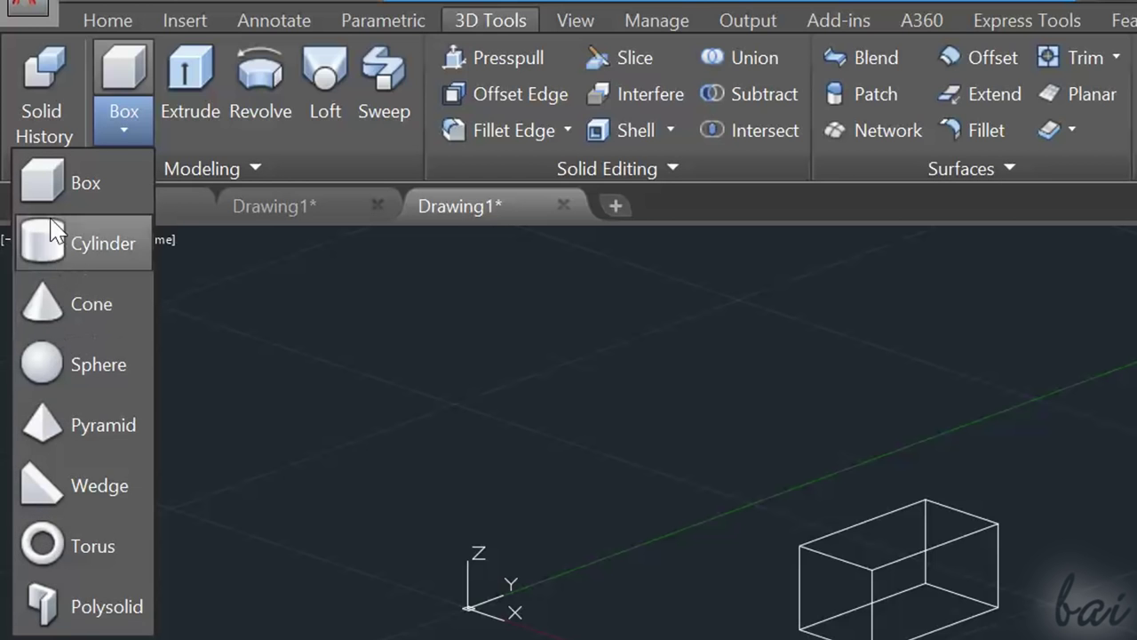
pyautogui.click(53, 187)
pyautogui.click(924, 623)
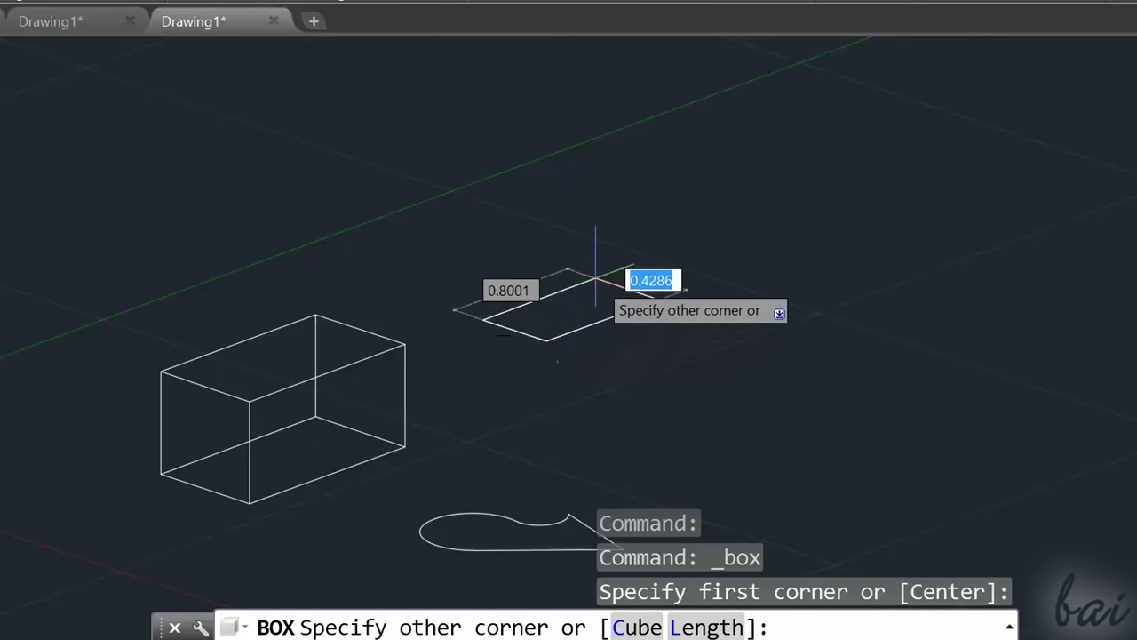
pyautogui.click(564, 214)
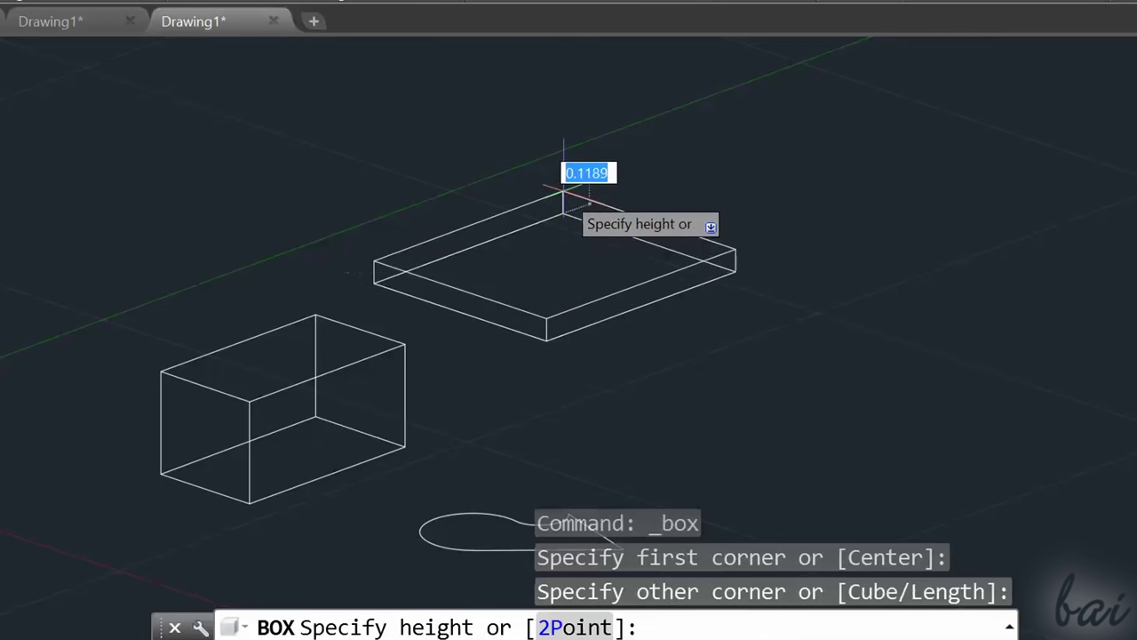
pyautogui.click(562, 134)
# Draw an upright cone by picking base centre, radius and height.
pyautogui.write('cone')
pyautogui.press('Return')
pyautogui.click(764, 409)
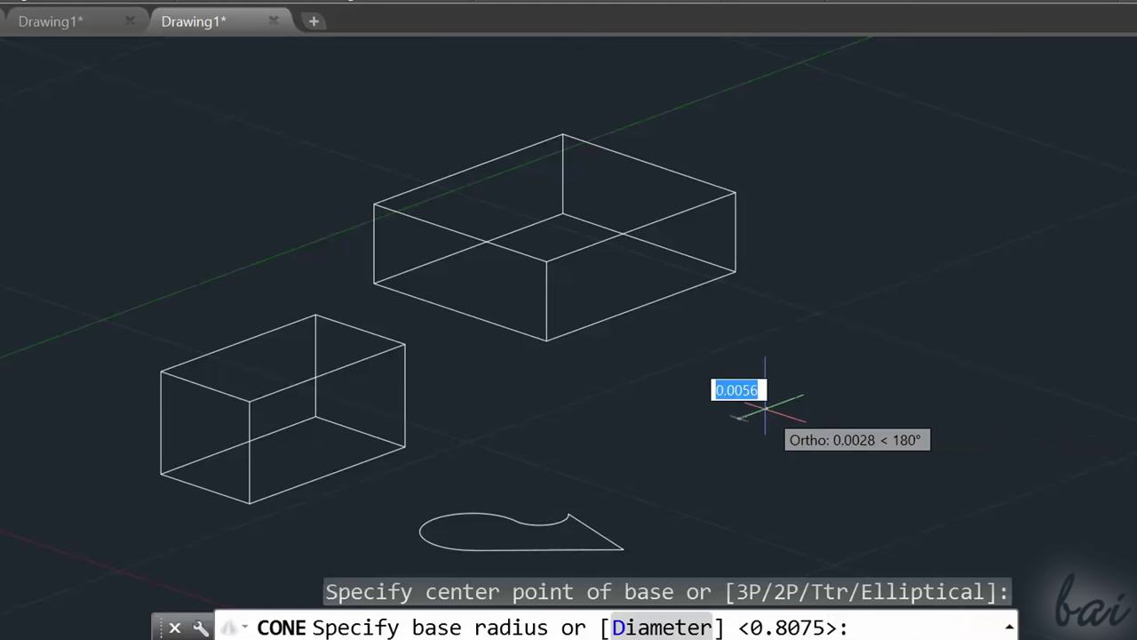
pyautogui.click(782, 355)
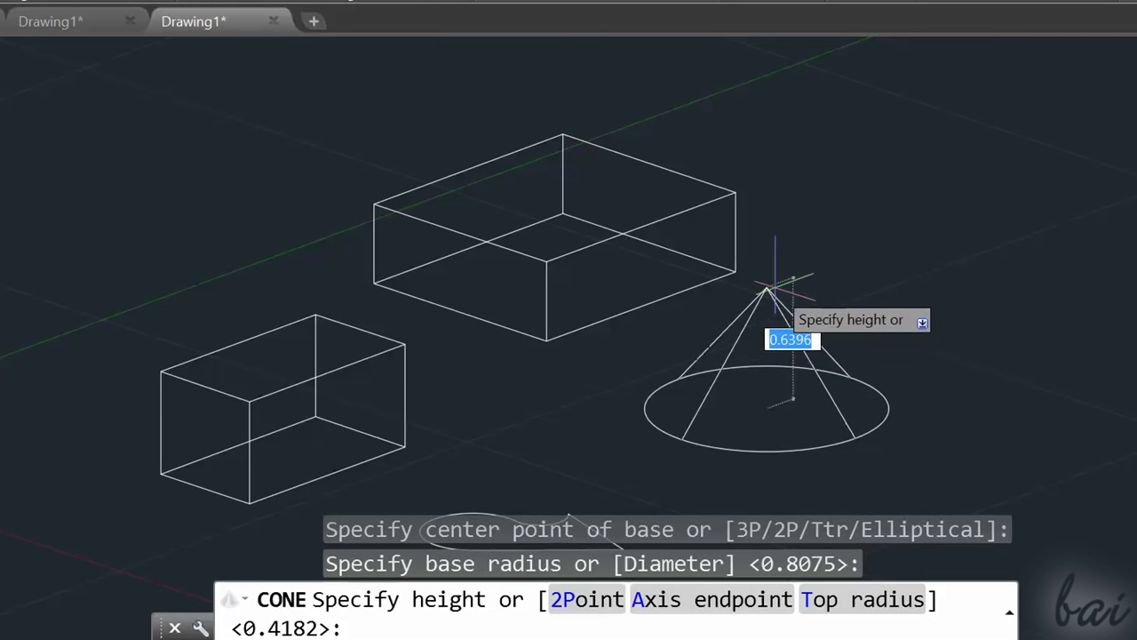
pyautogui.click(778, 246)
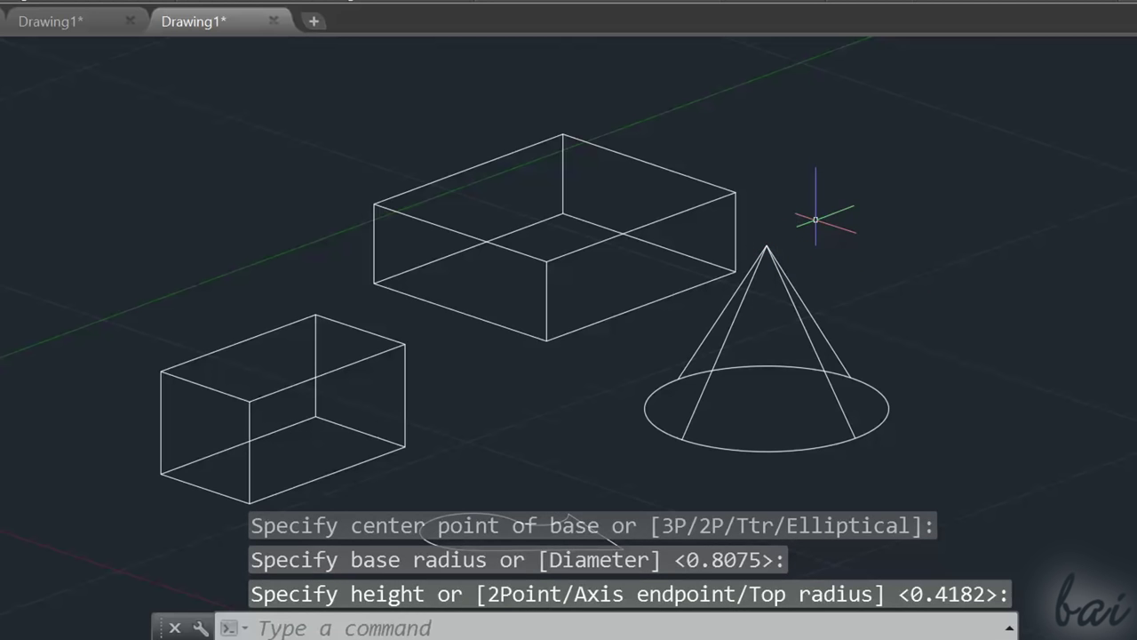
# Draw a short cylinder by picking base centre, radius and height.
pyautogui.write('cylinder')
pyautogui.press('Return')
pyautogui.click(827, 153)
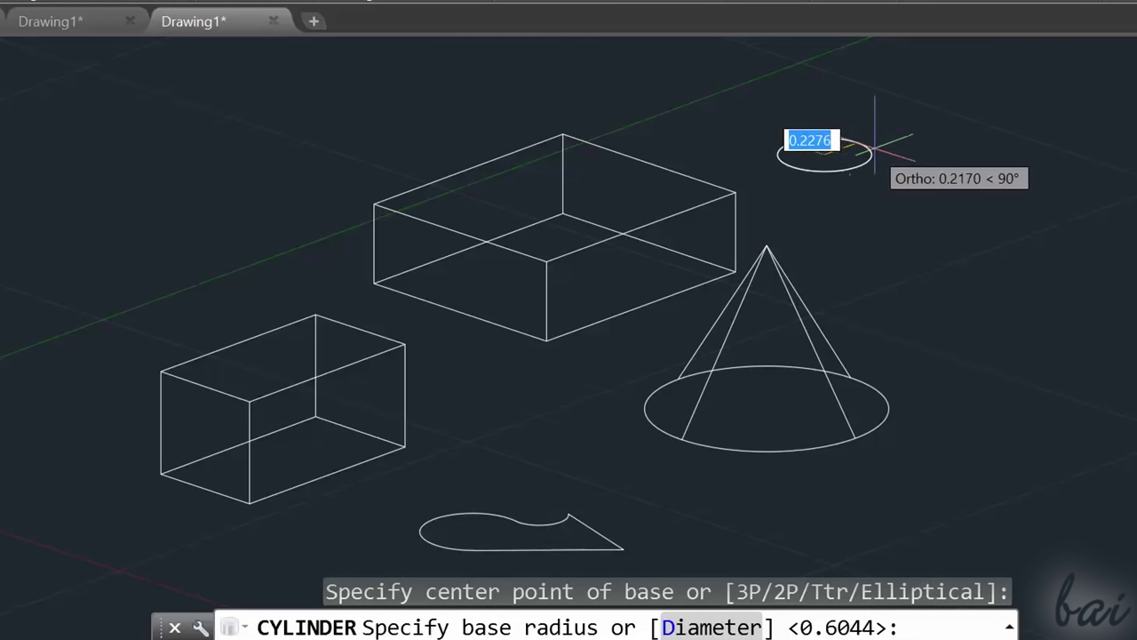
pyautogui.click(905, 146)
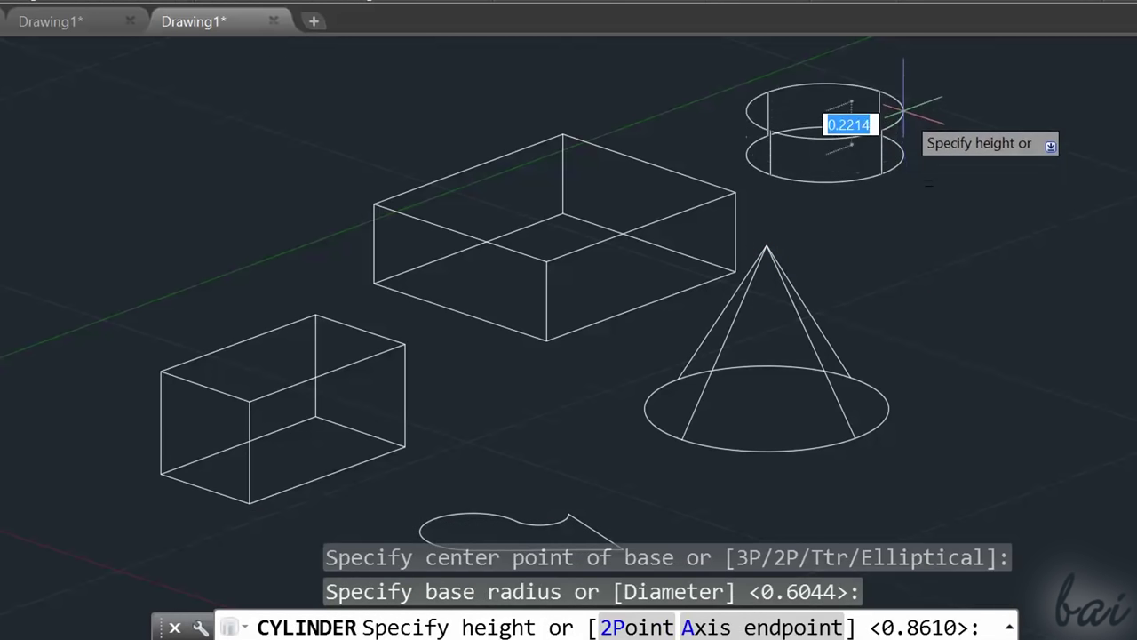
pyautogui.click(912, 60)
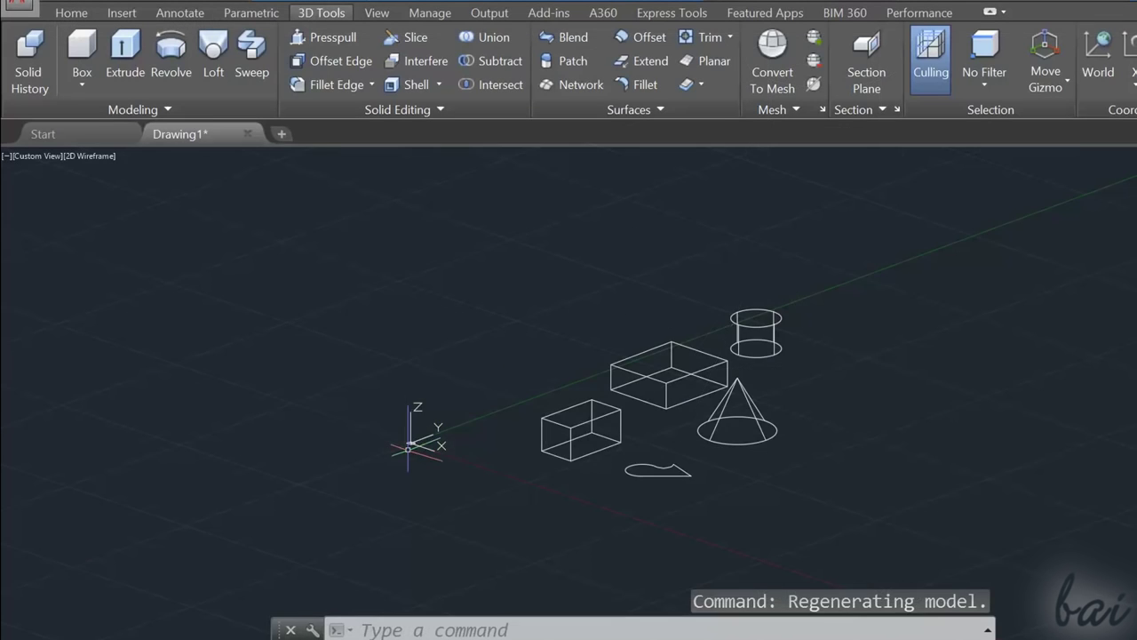
# Rotate the UCS by re-aiming its X axis so new solids lie sideways.
pyautogui.scroll(2, 441, 450)
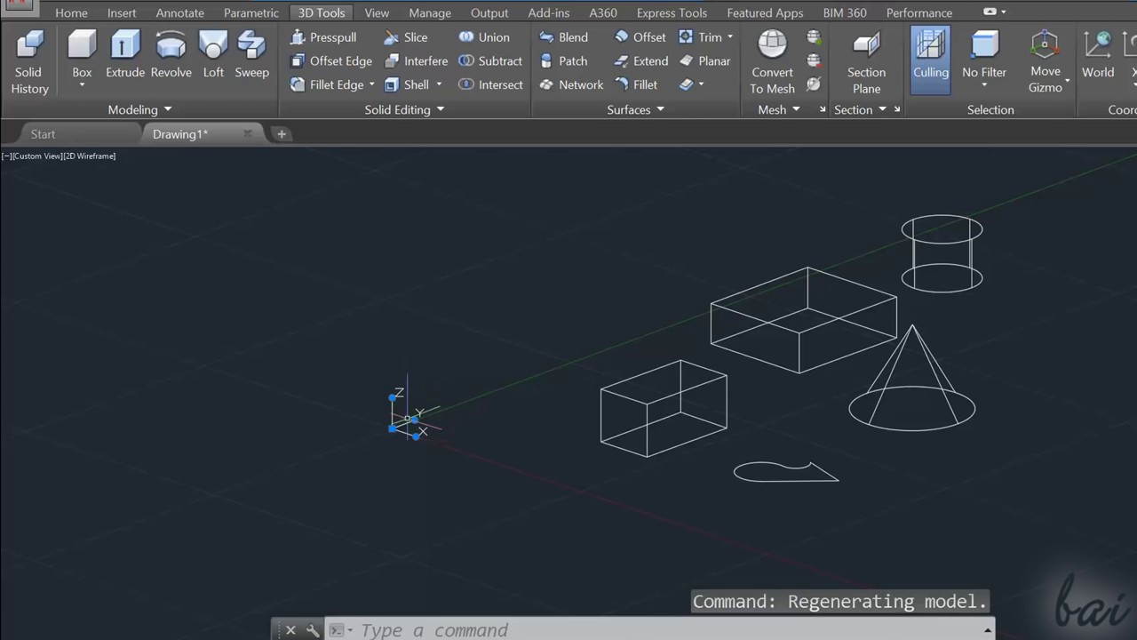
pyautogui.click(416, 435)
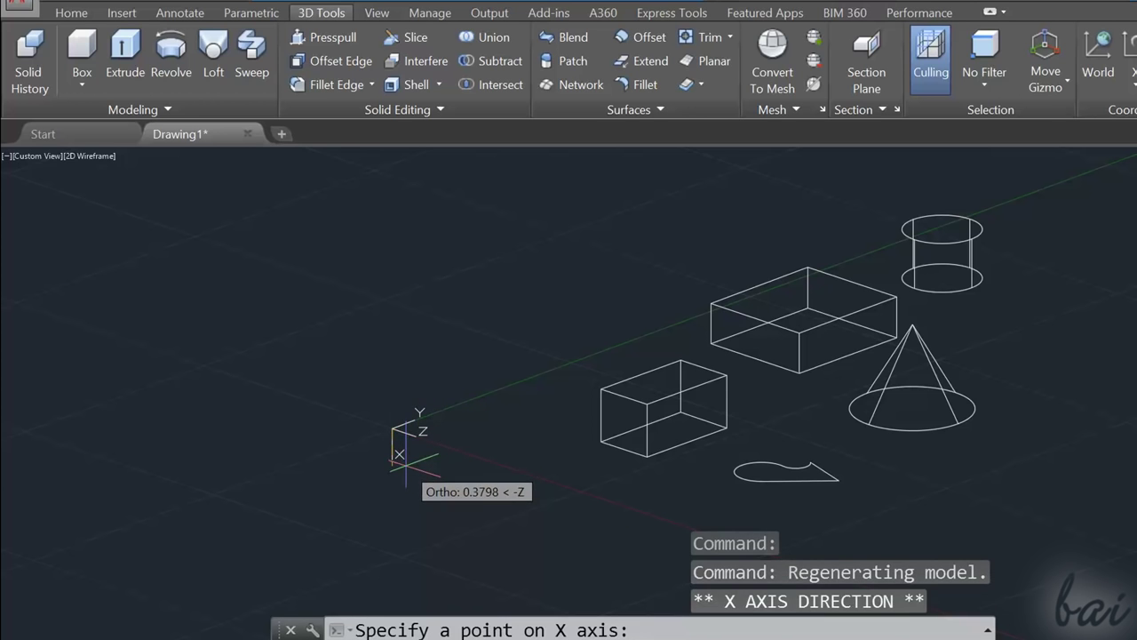
pyautogui.click(408, 462)
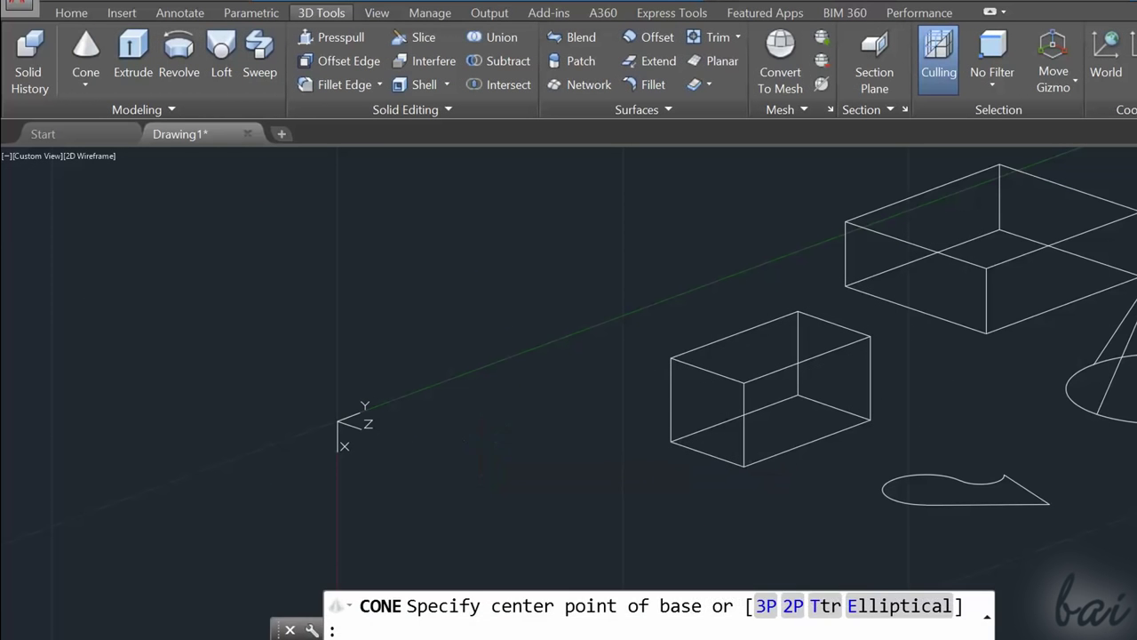
# Draw a cone lying on its side near the origin.
pyautogui.click(481, 435)
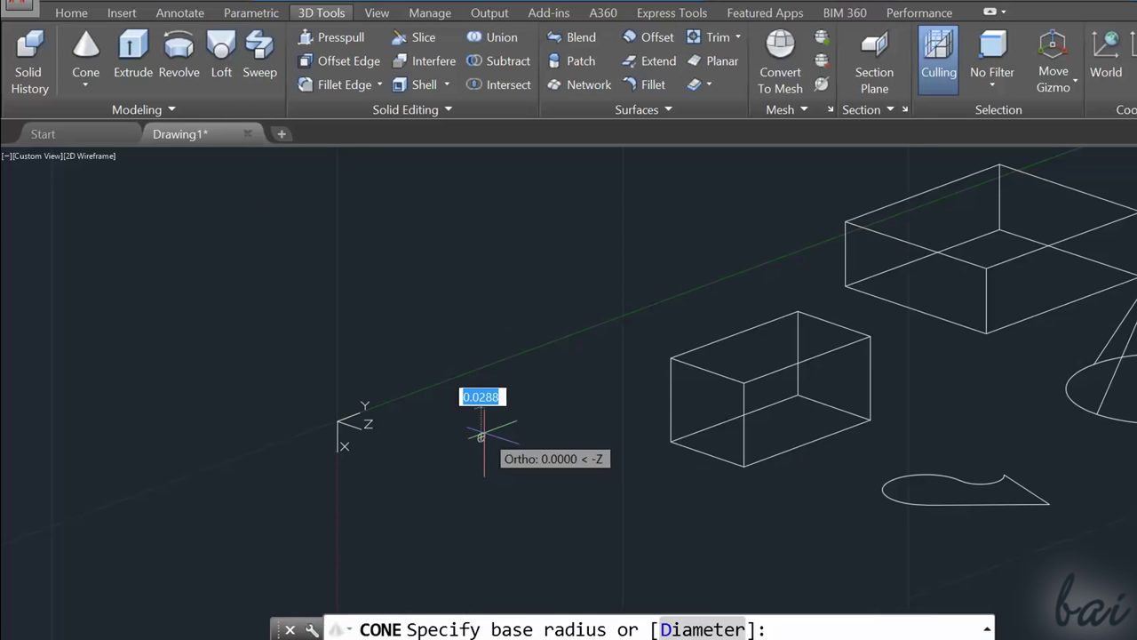
pyautogui.click(483, 394)
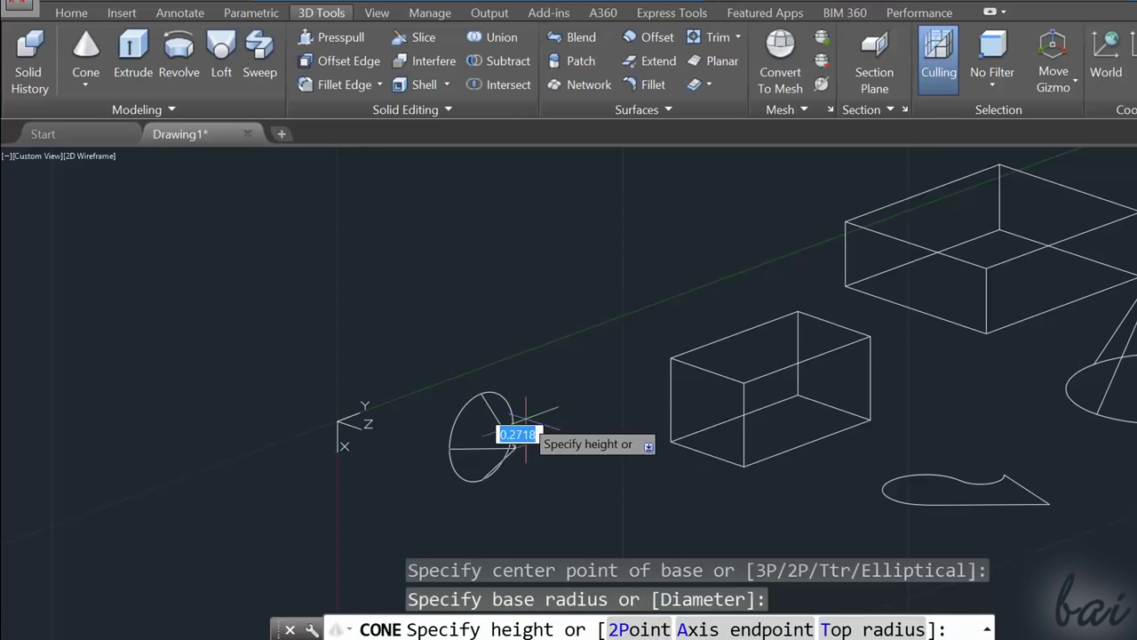
pyautogui.click(558, 459)
# Draw a horizontal cylinder with CYL beside the sideways cone.
pyautogui.write('cyl')
pyautogui.press('Return')
pyautogui.click(412, 307)
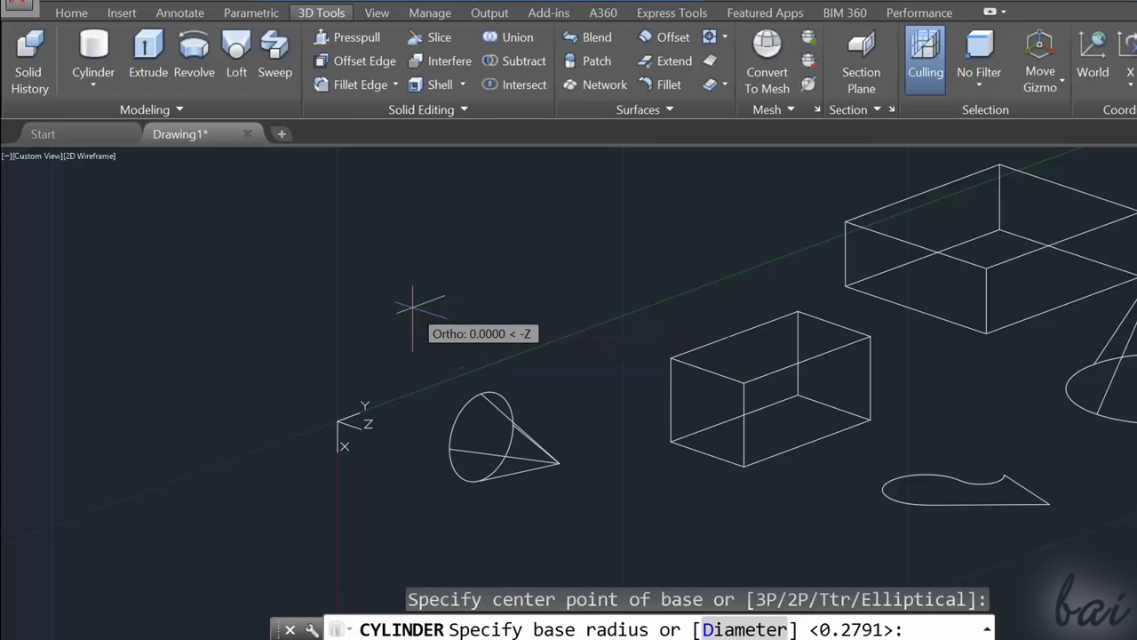
pyautogui.click(435, 285)
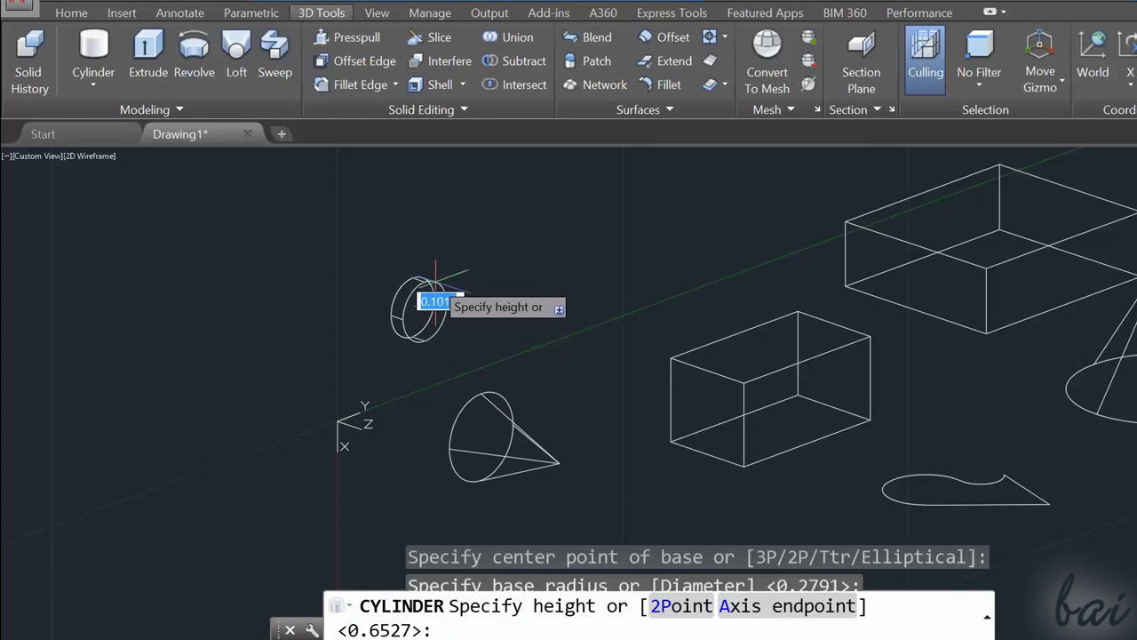
pyautogui.click(480, 309)
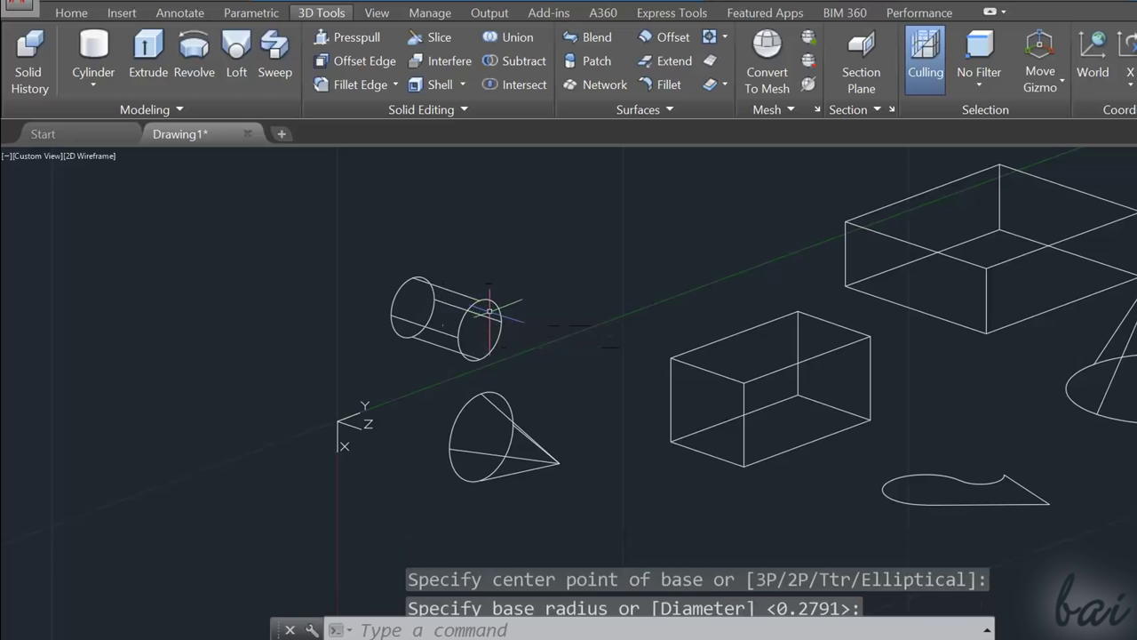
pyautogui.scroll(-5, 582, 413)
pyautogui.scroll(6, 586, 411)
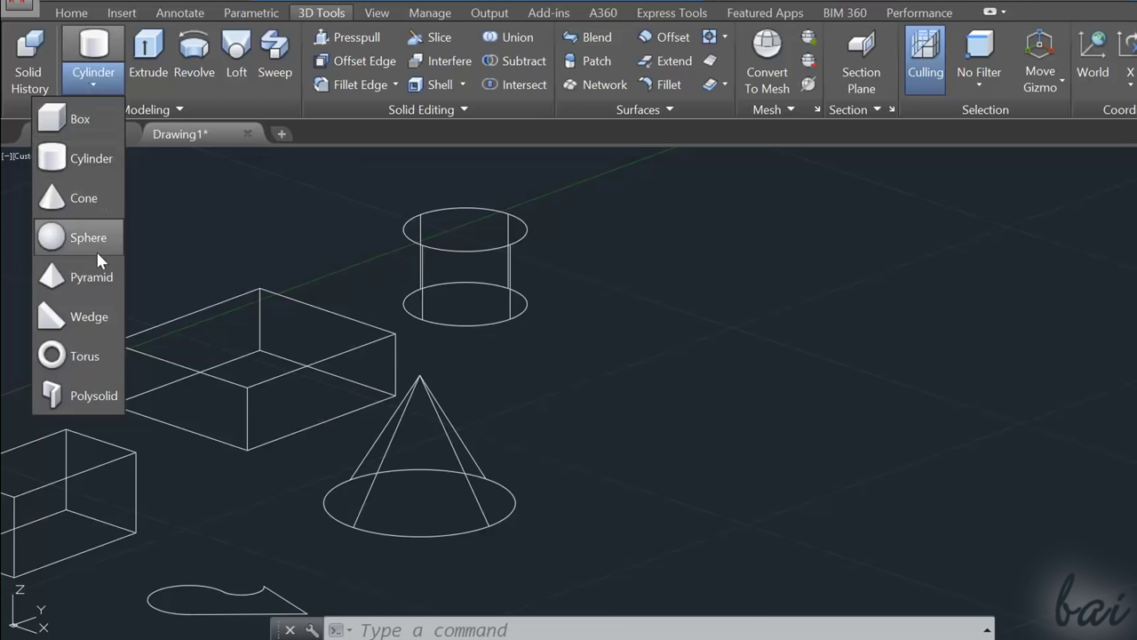
# Draw a sphere solid on the right side of the scene.
pyautogui.click(88, 231)
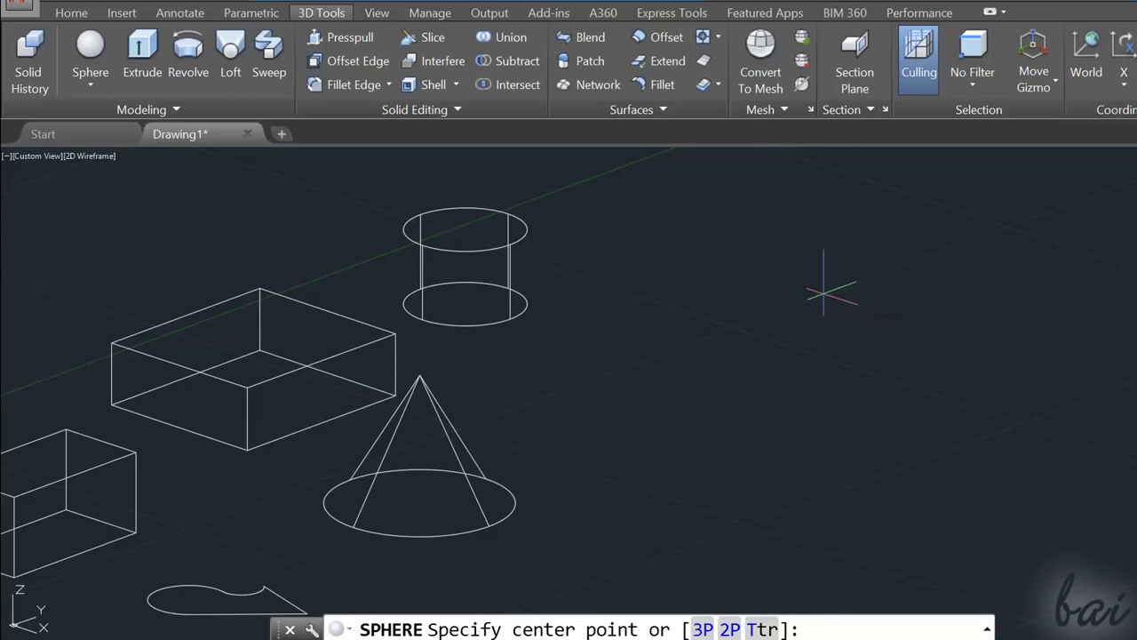
pyautogui.click(825, 293)
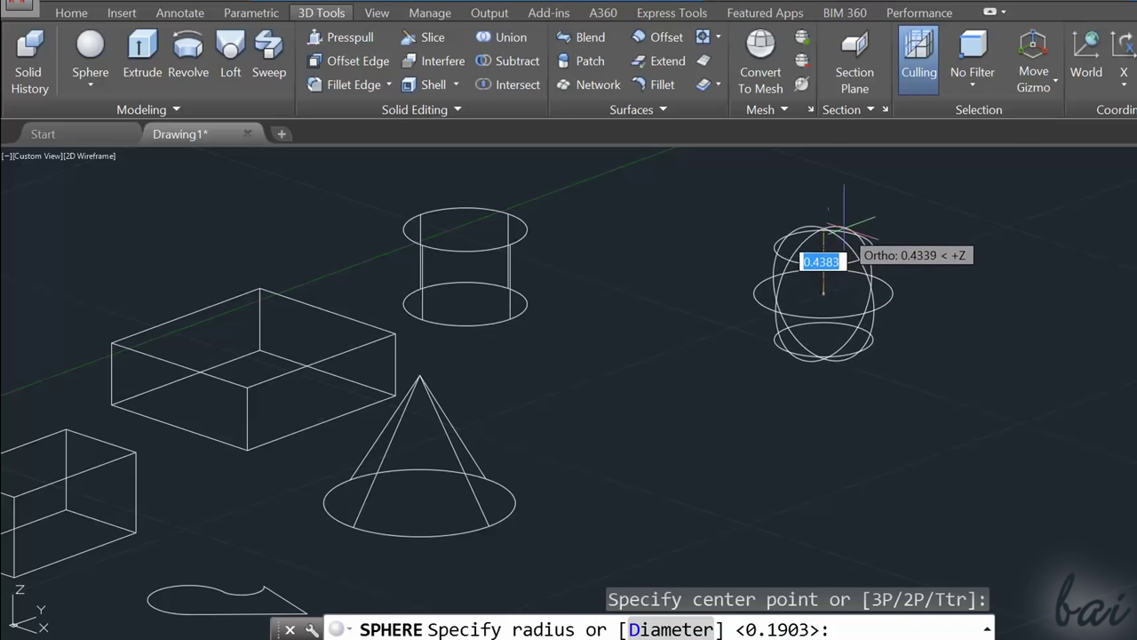
pyautogui.click(843, 233)
# Draw a torus with its ring and tube radii, then orbit around the solids.
pyautogui.click(74, 355)
pyautogui.click(1007, 343)
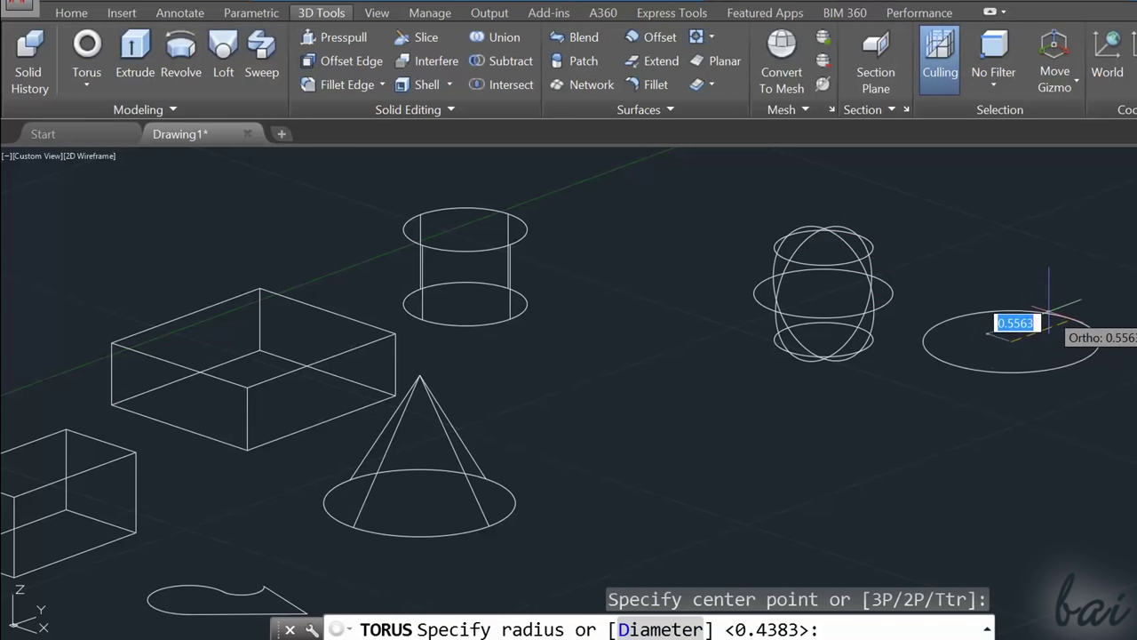
pyautogui.click(1050, 307)
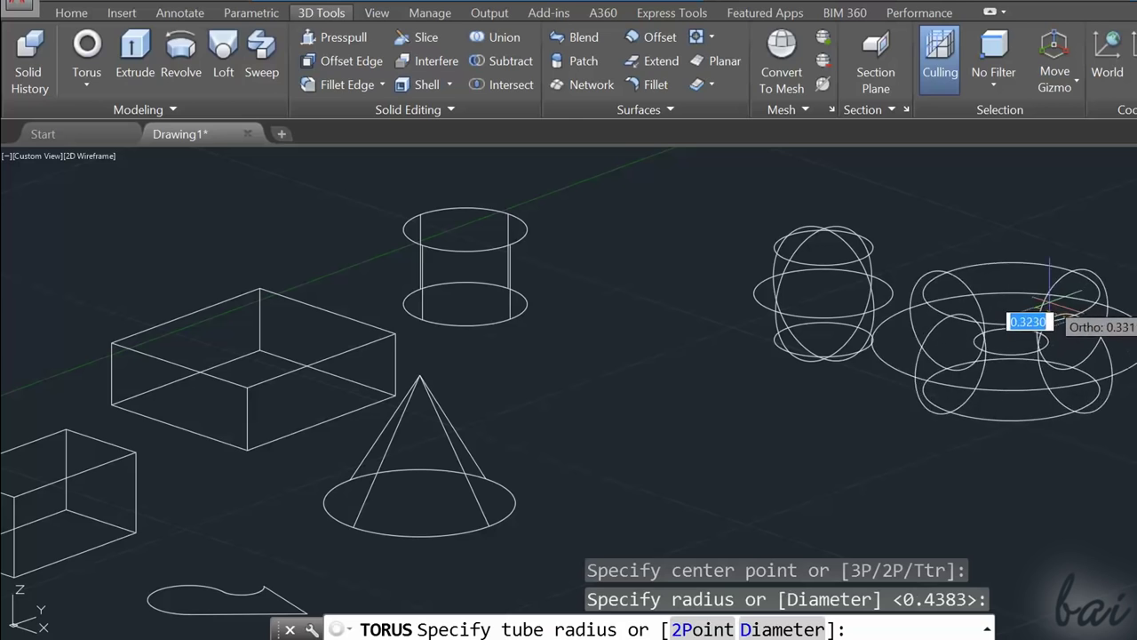
pyautogui.click(1050, 314)
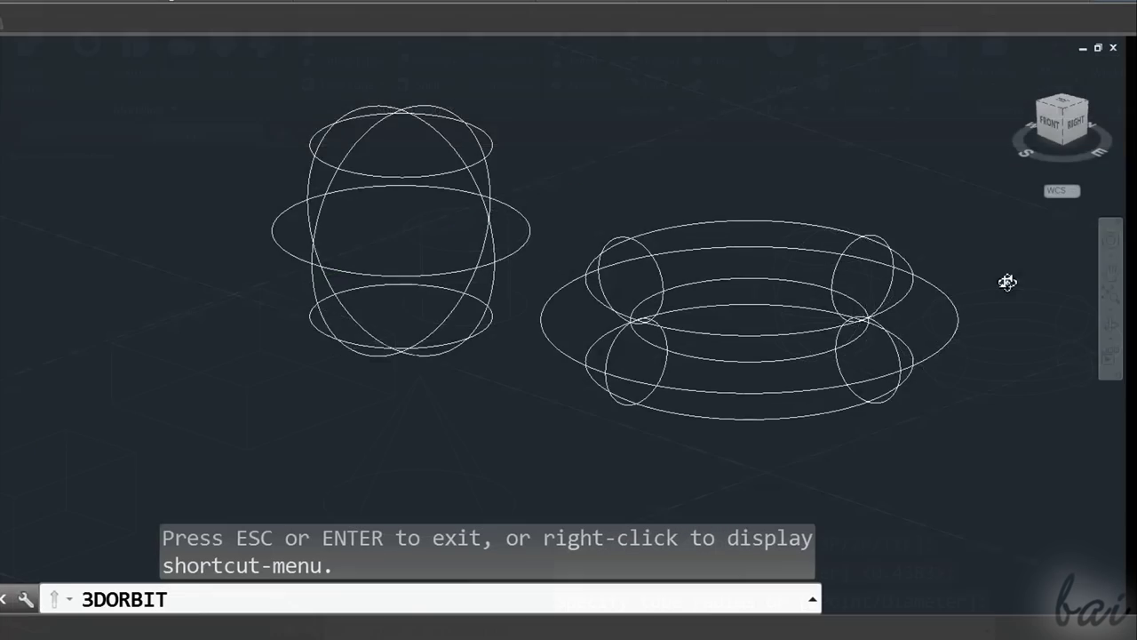
pyautogui.moveTo(1008, 279)
pyautogui.mouseDown()
pyautogui.moveTo(906, 287)
pyautogui.moveTo(808, 249)
pyautogui.moveTo(795, 221)
pyautogui.moveTo(733, 234)
pyautogui.moveTo(710, 226)
pyautogui.moveTo(675, 241)
pyautogui.moveTo(647, 234)
pyautogui.moveTo(782, 241)
pyautogui.moveTo(886, 227)
pyautogui.moveTo(915, 241)
pyautogui.moveTo(843, 257)
pyautogui.mouseUp()
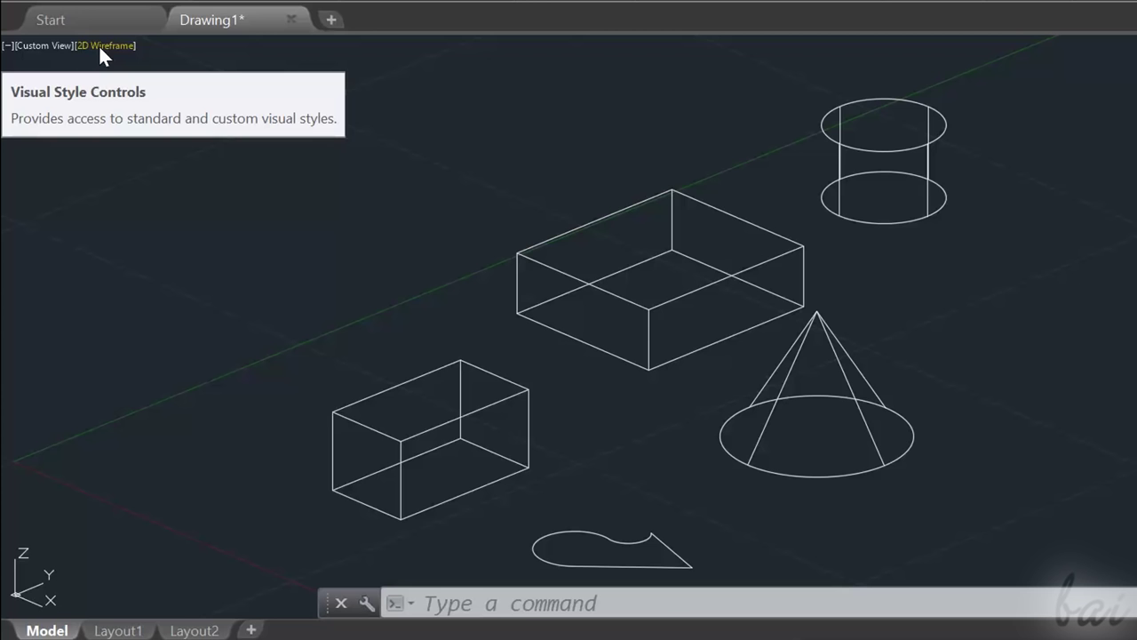
# Try the Realistic and then Shaded with edges visual styles.
pyautogui.click(100, 46)
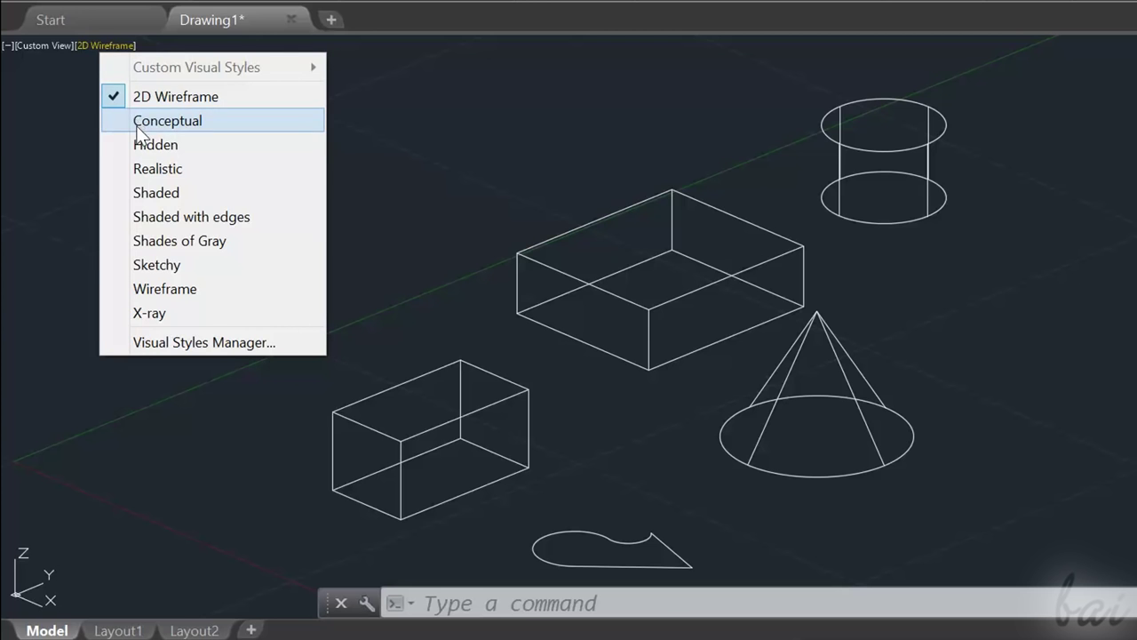
pyautogui.click(201, 168)
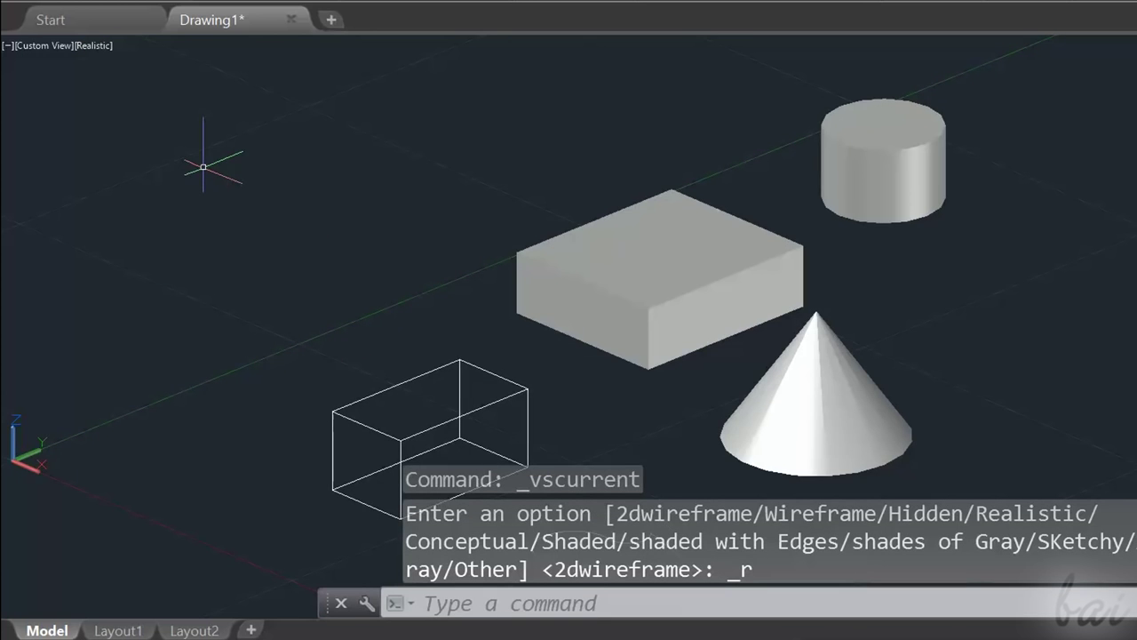
pyautogui.scroll(-3, 203, 168)
pyautogui.scroll(3, 190, 169)
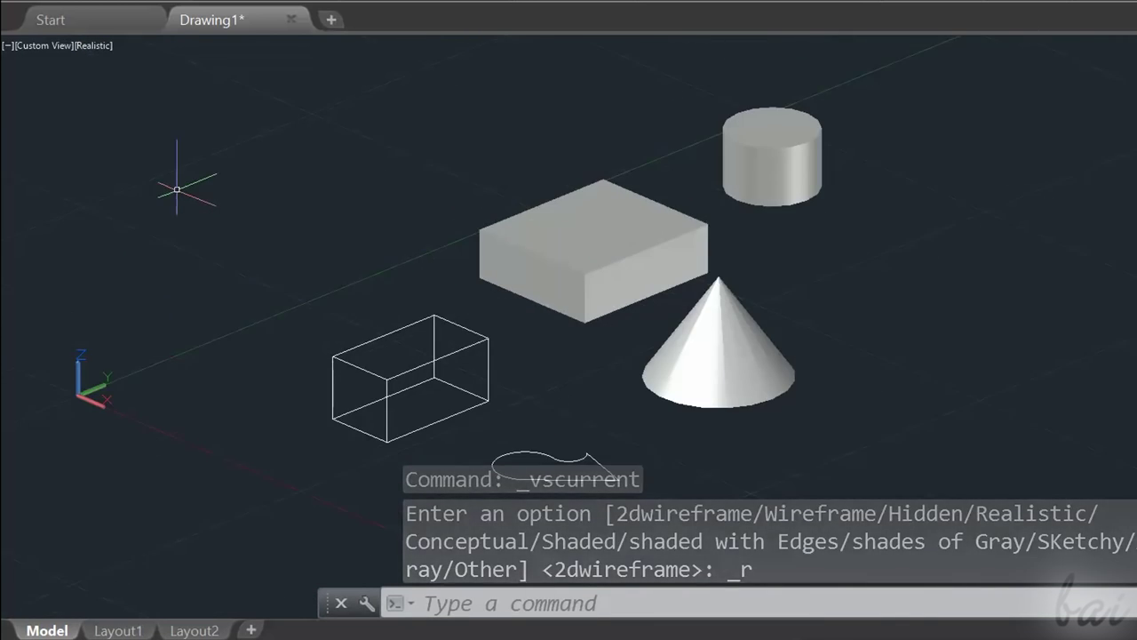
pyautogui.click(98, 45)
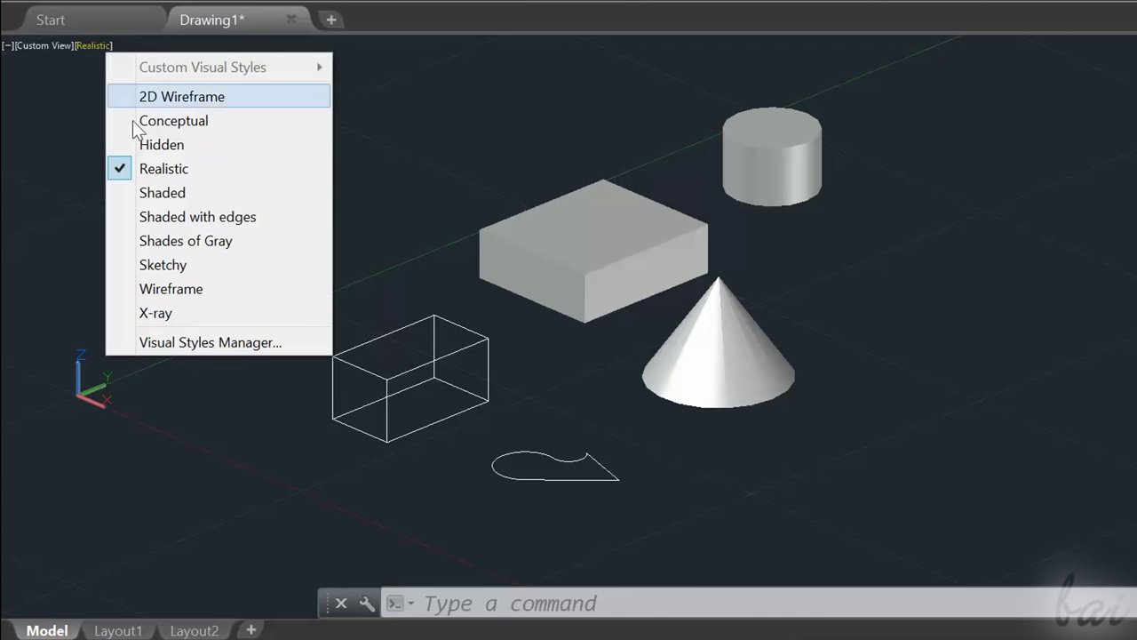
pyautogui.click(168, 216)
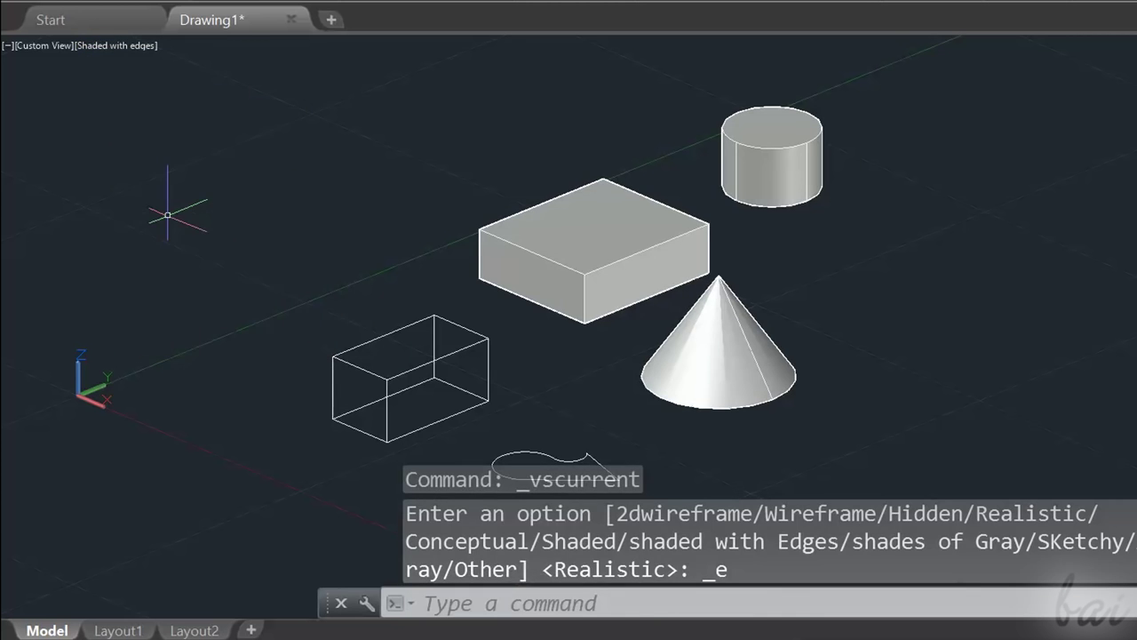
# Switch the viewport to the X-ray visual style.
pyautogui.click(115, 45)
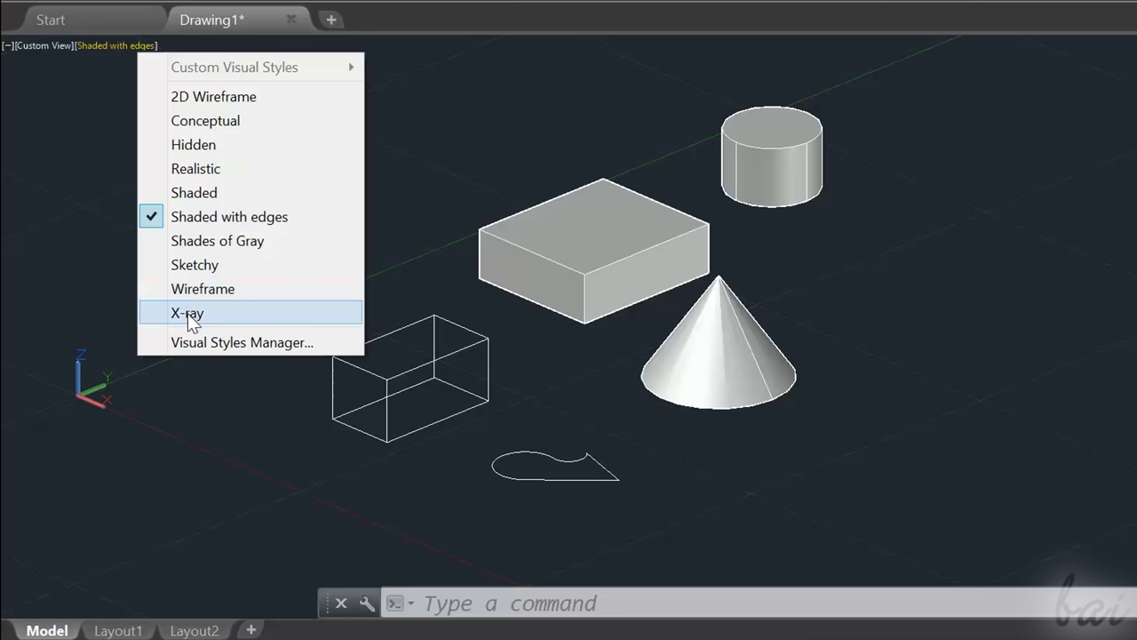
pyautogui.click(188, 313)
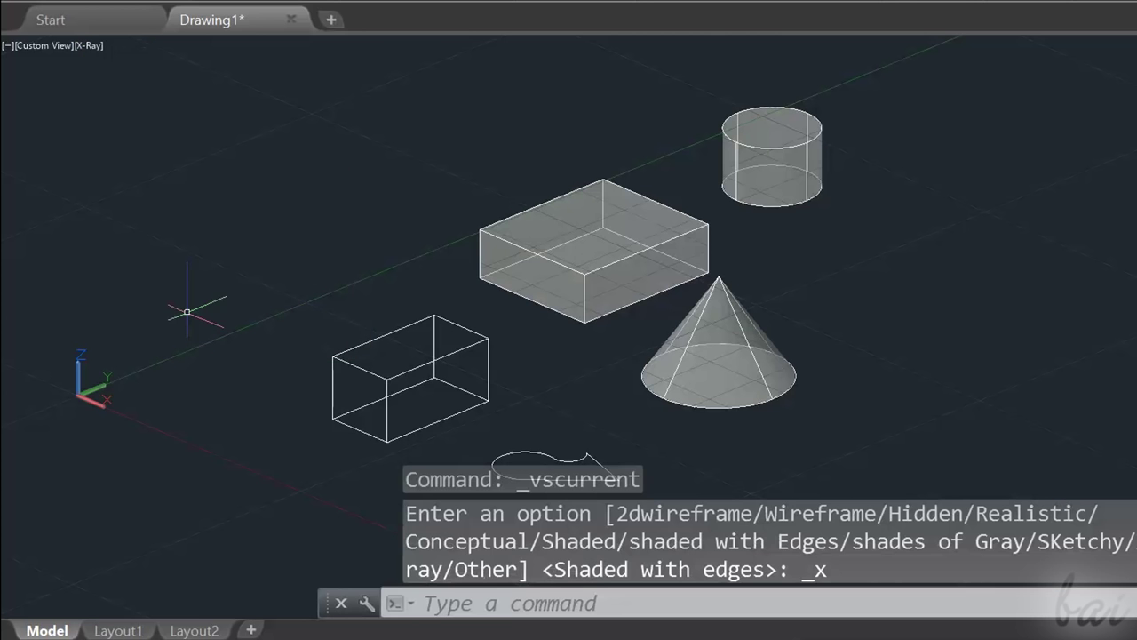
pyautogui.scroll(3, 655, 299)
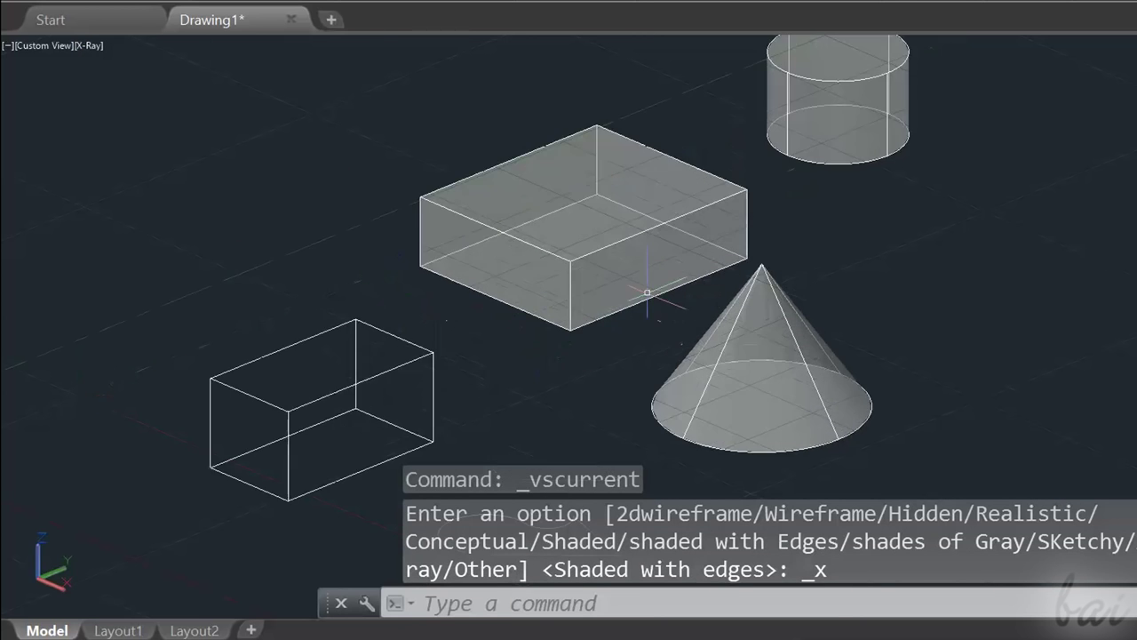
pyautogui.scroll(-3, 1128, 297)
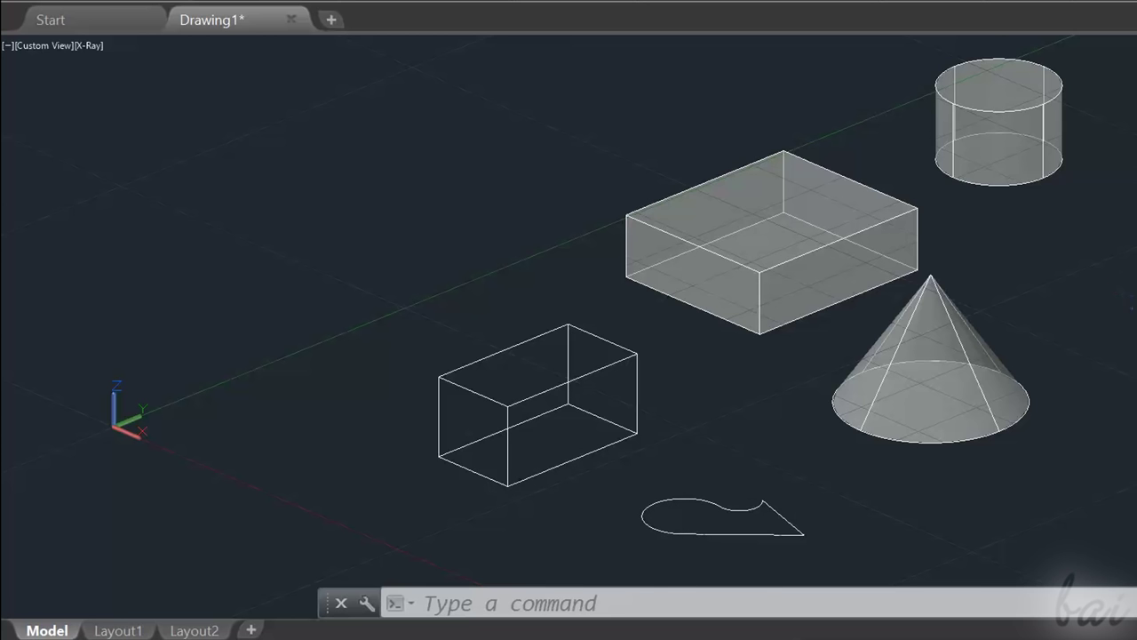
pyautogui.scroll(2, 1128, 53)
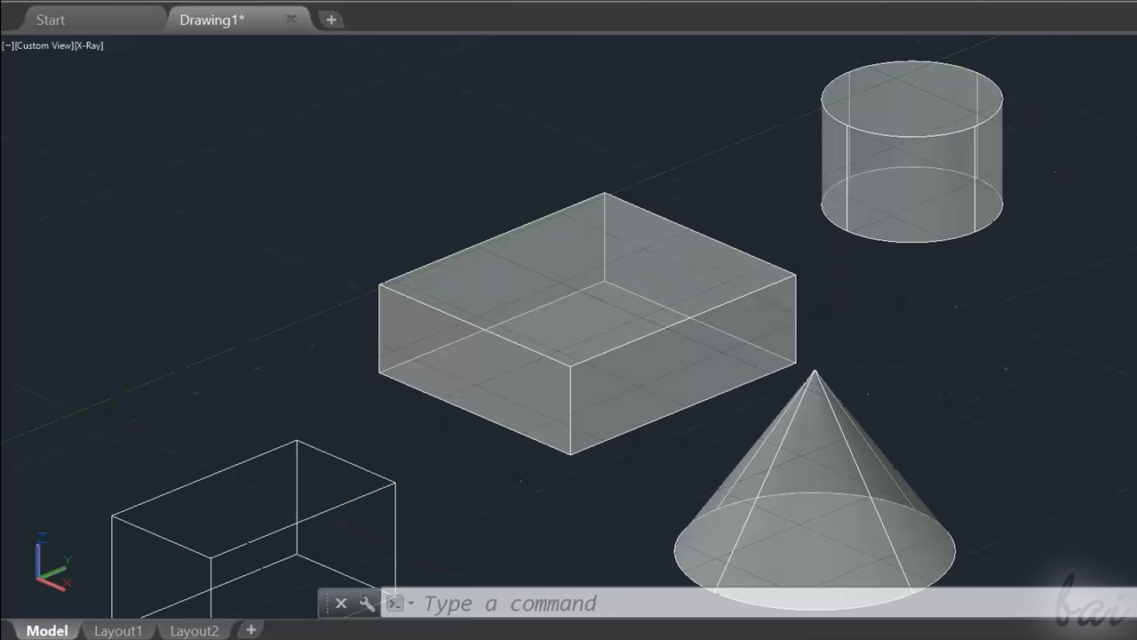
pyautogui.scroll(-4, 875, 262)
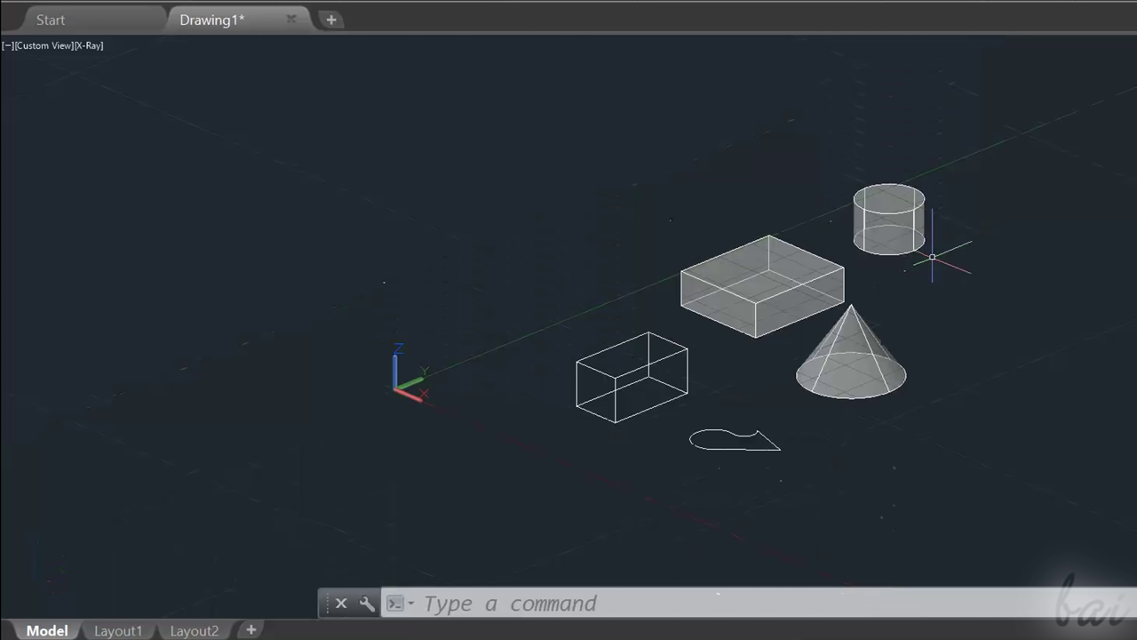
pyautogui.scroll(4, 932, 257)
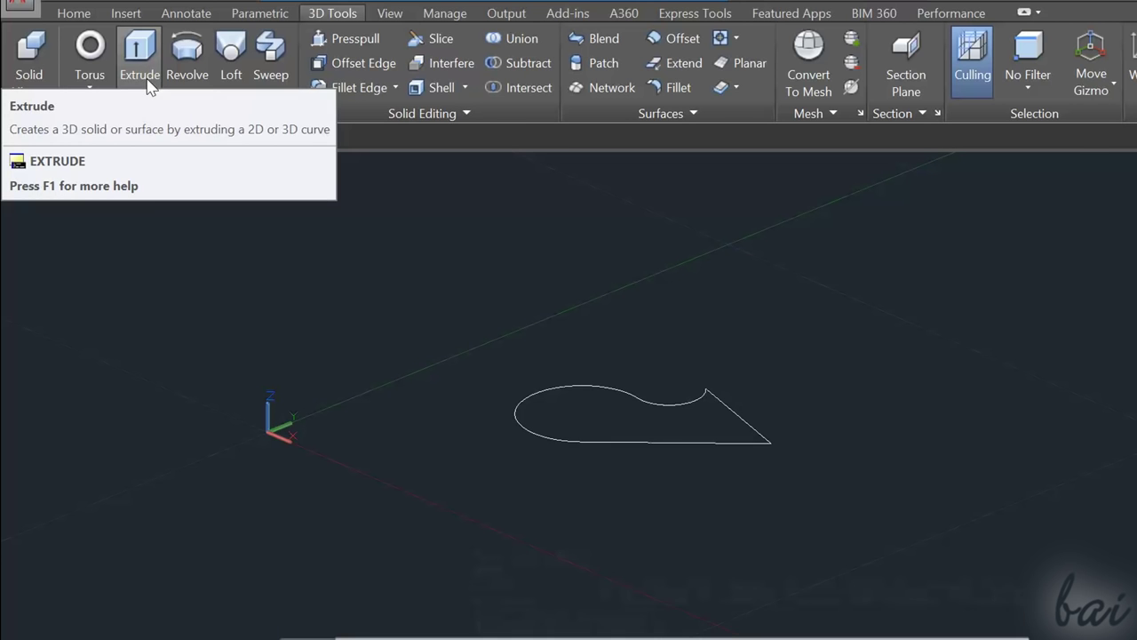
# Extrude the curved closed profile and the upright rectangle into solids.
pyautogui.click(146, 78)
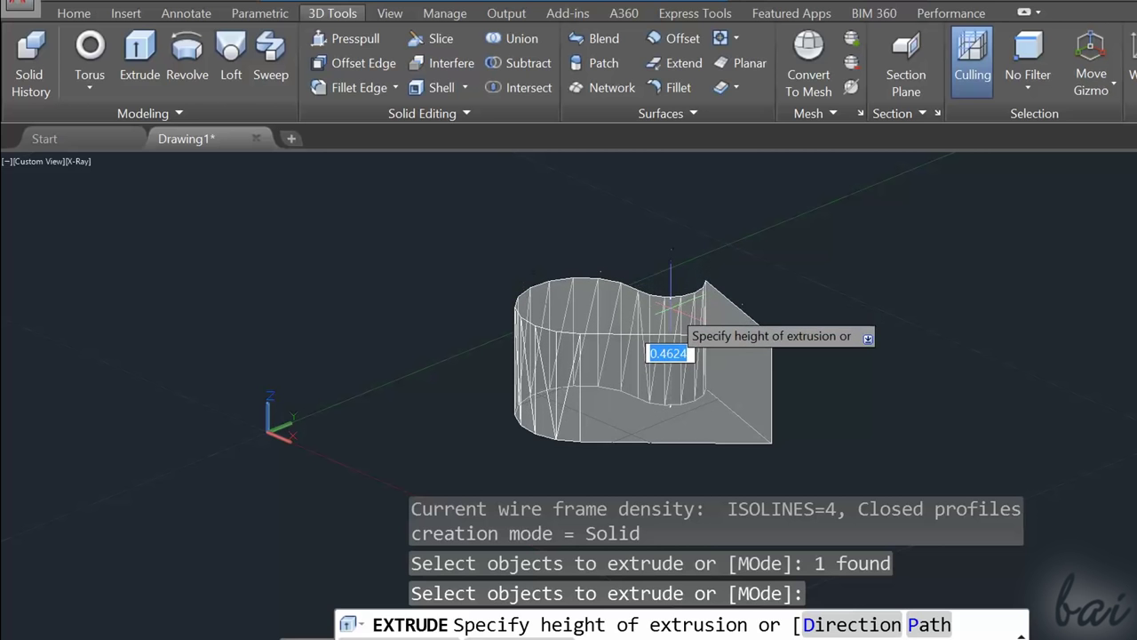
pyautogui.press('Return')
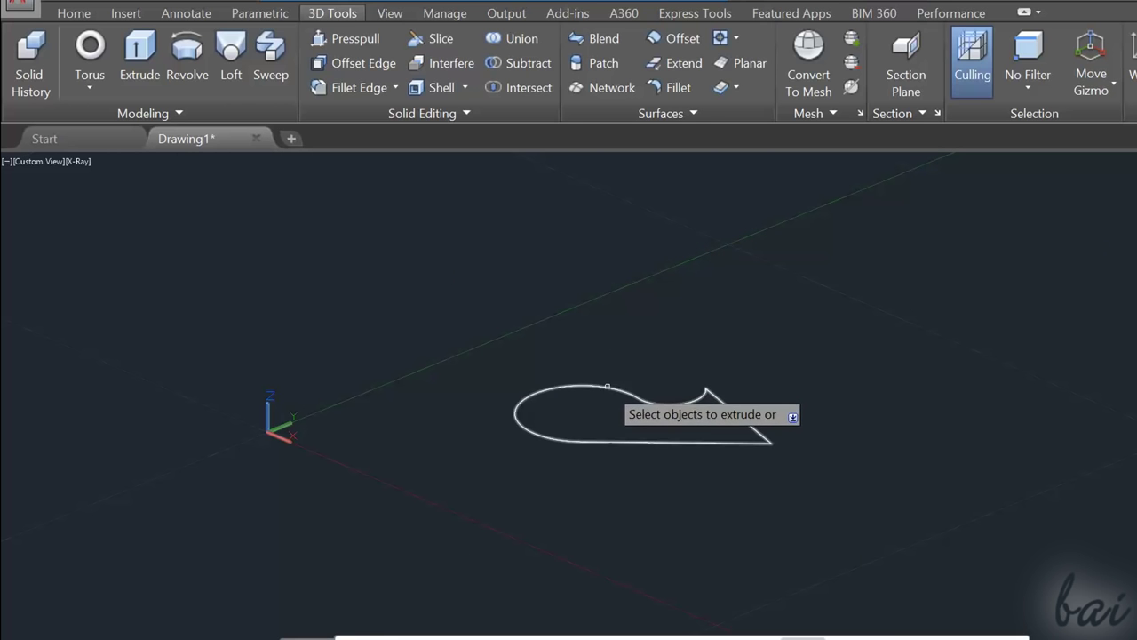
pyautogui.click(607, 387)
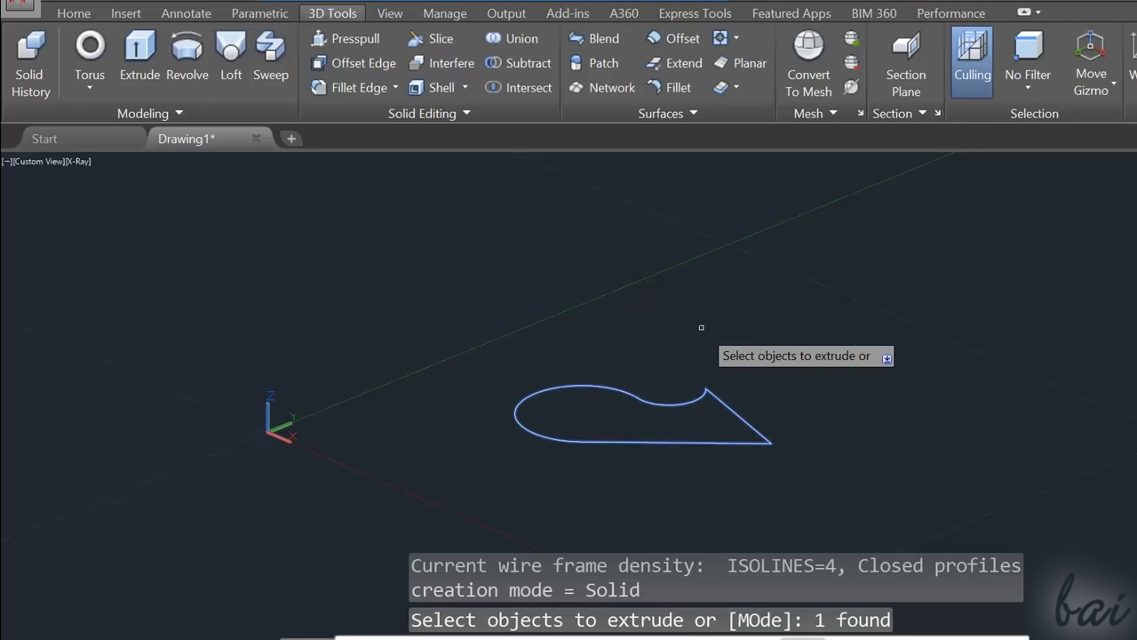
pyautogui.press('Return')
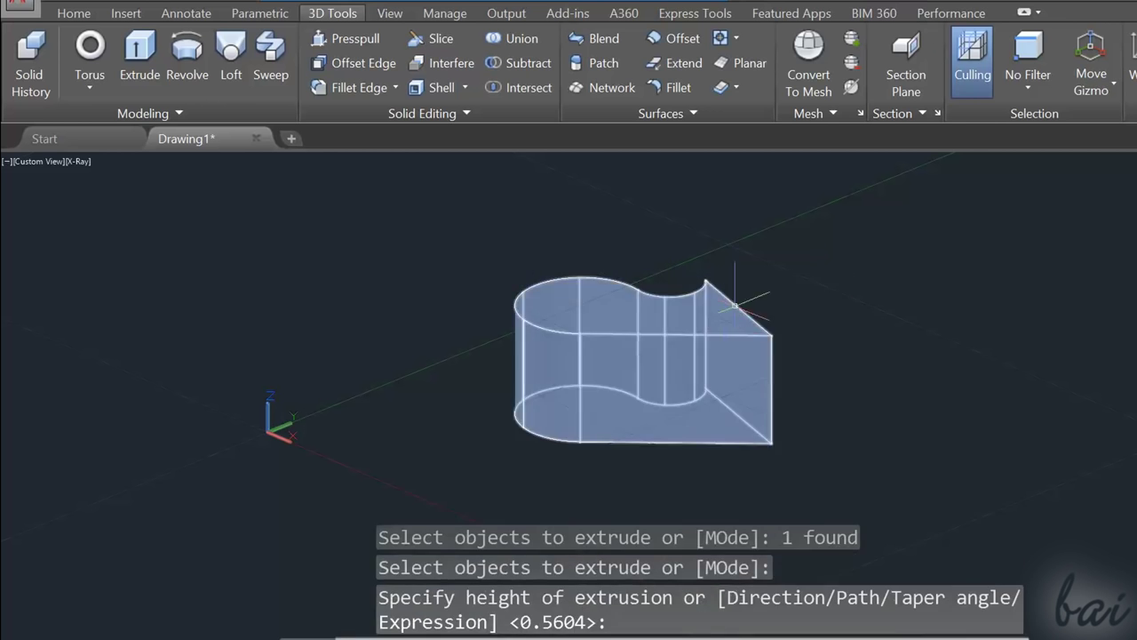
pyautogui.keyDown('shift'); pyautogui.moveTo(898, 382); pyautogui.dragTo(927, 389, button='middle'); pyautogui.keyUp('shift')
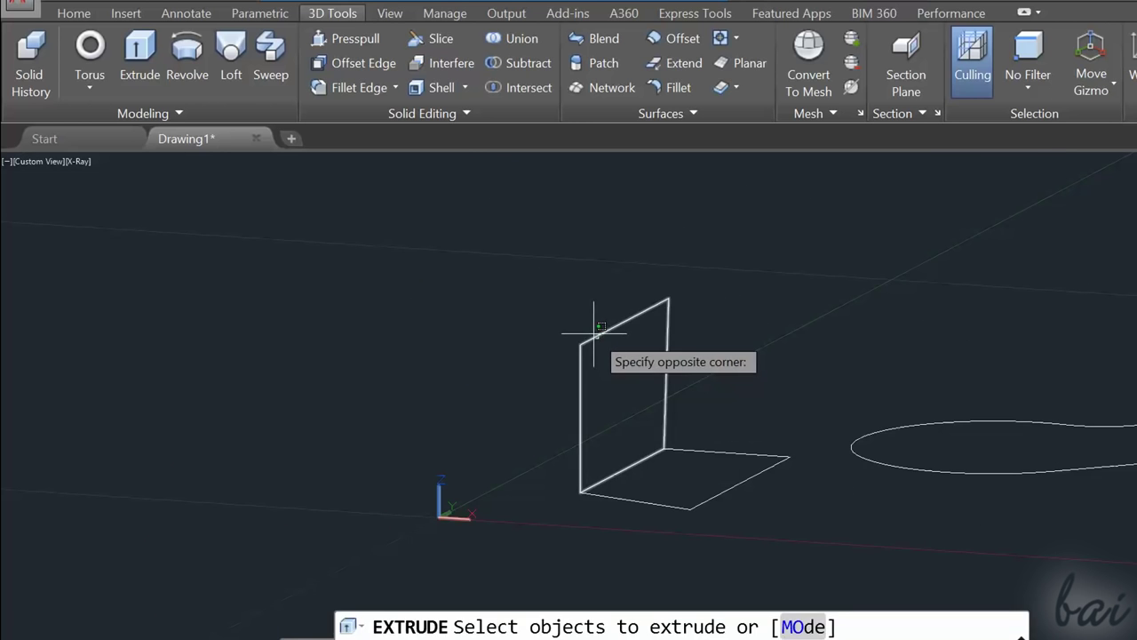
pyautogui.click(594, 335)
pyautogui.press('Return')
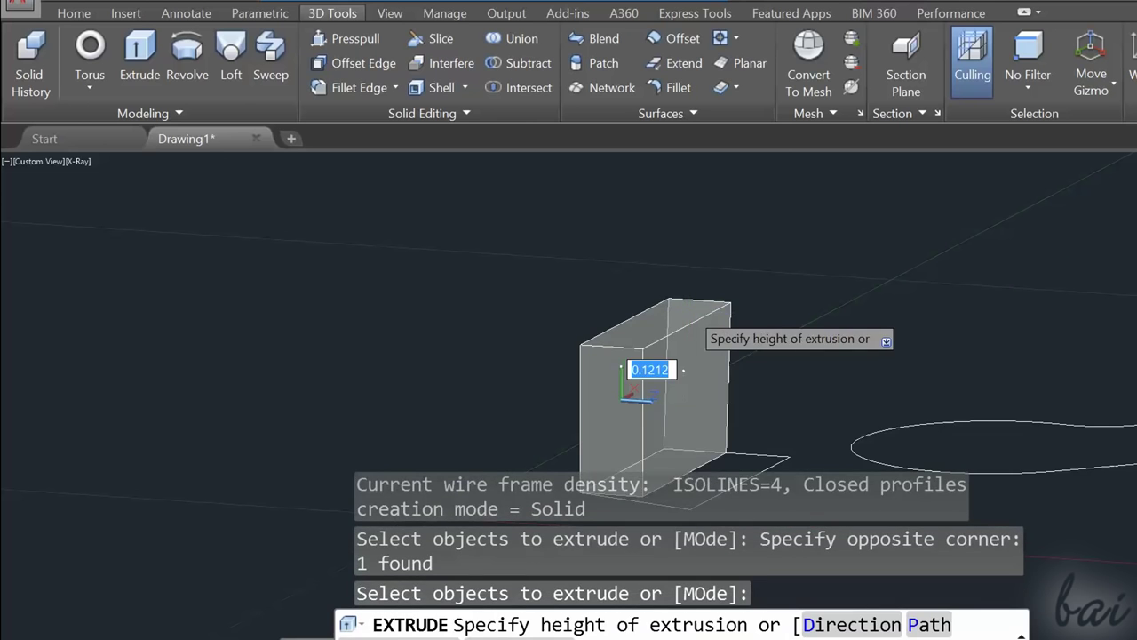
pyautogui.press('Escape')
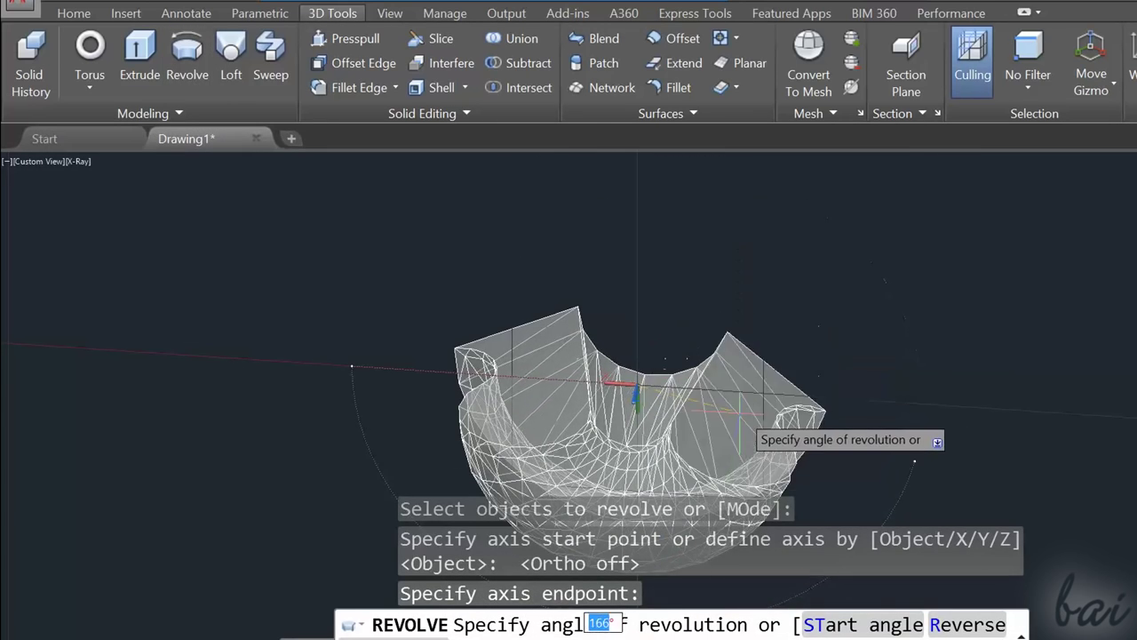
# Revolve the teardrop profile about an axis beside it, accepting the default angle.
pyautogui.click(923, 401)
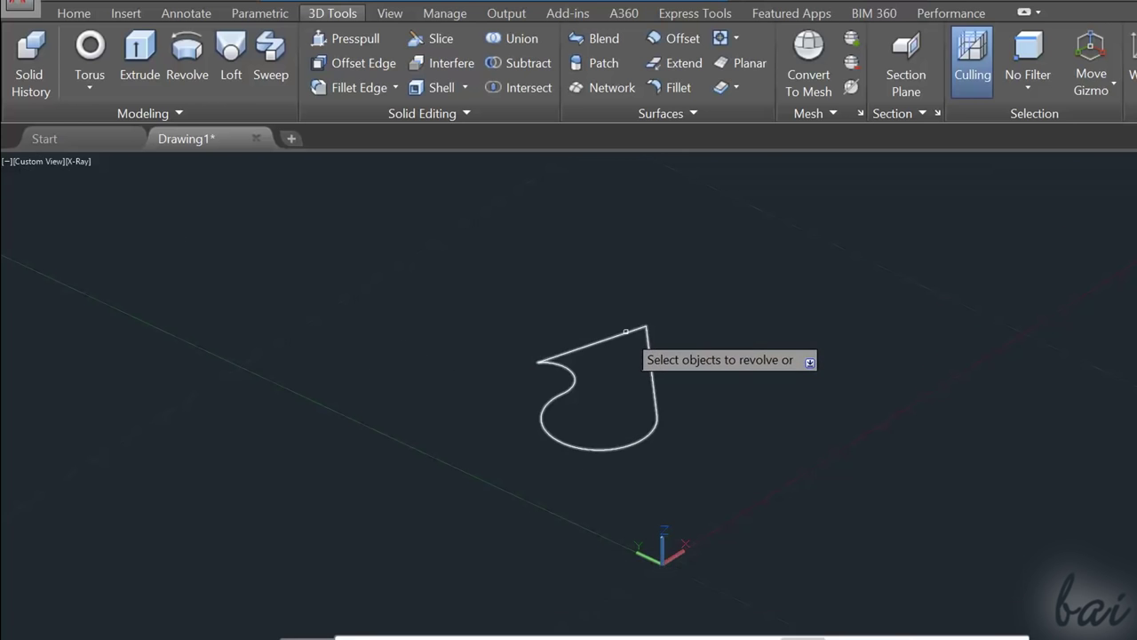
pyautogui.click(623, 335)
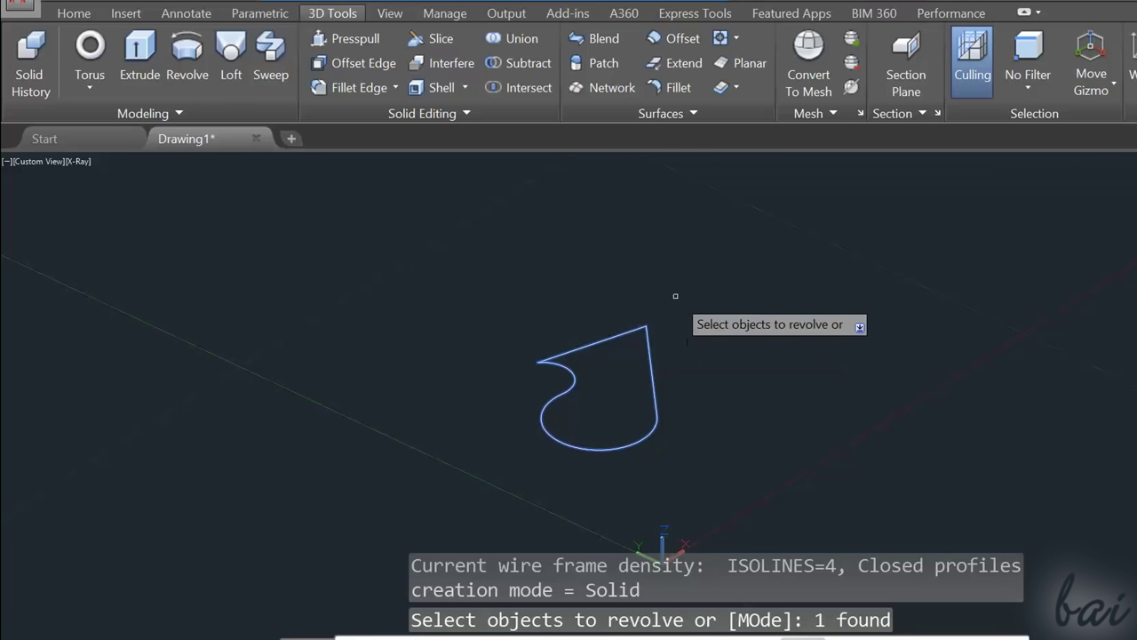
pyautogui.press('Return')
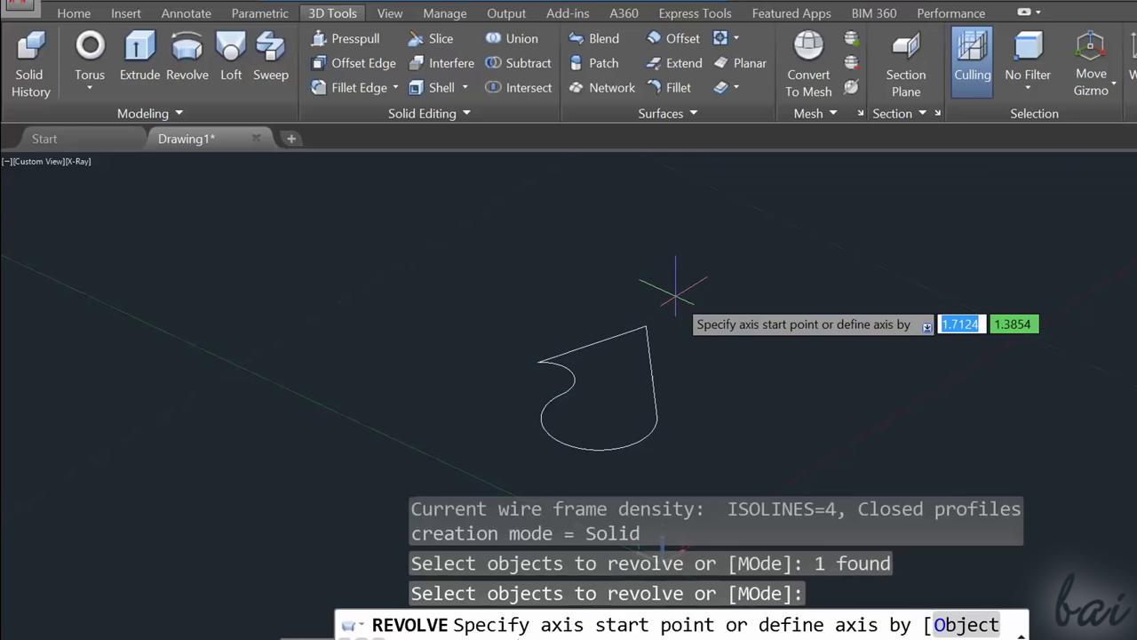
pyautogui.press('F8')
pyautogui.click(722, 295)
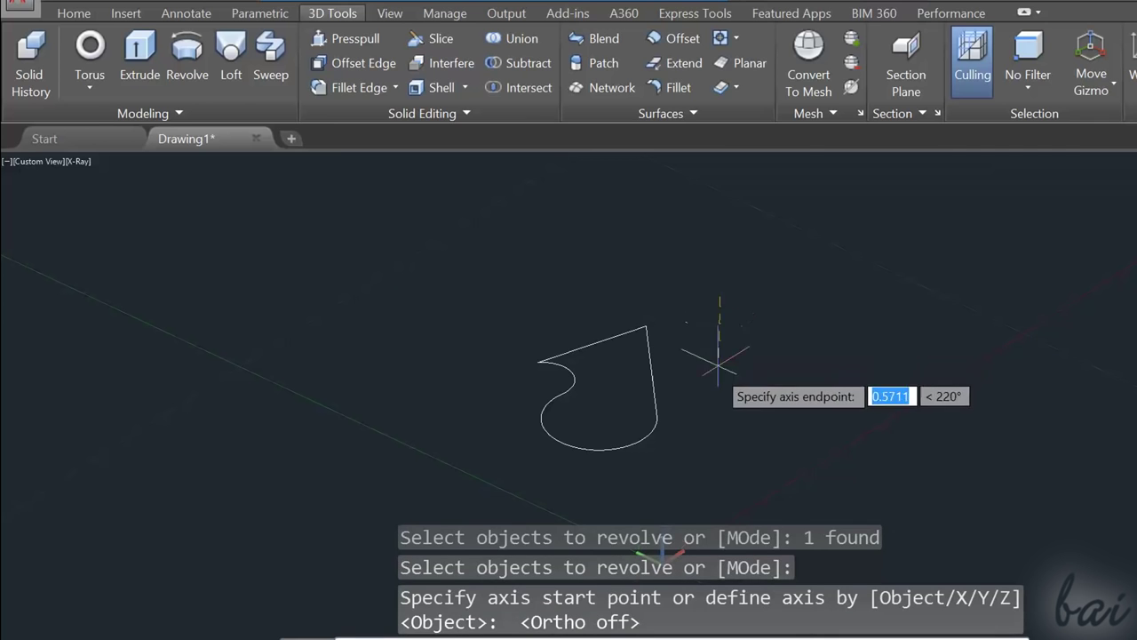
pyautogui.click(683, 455)
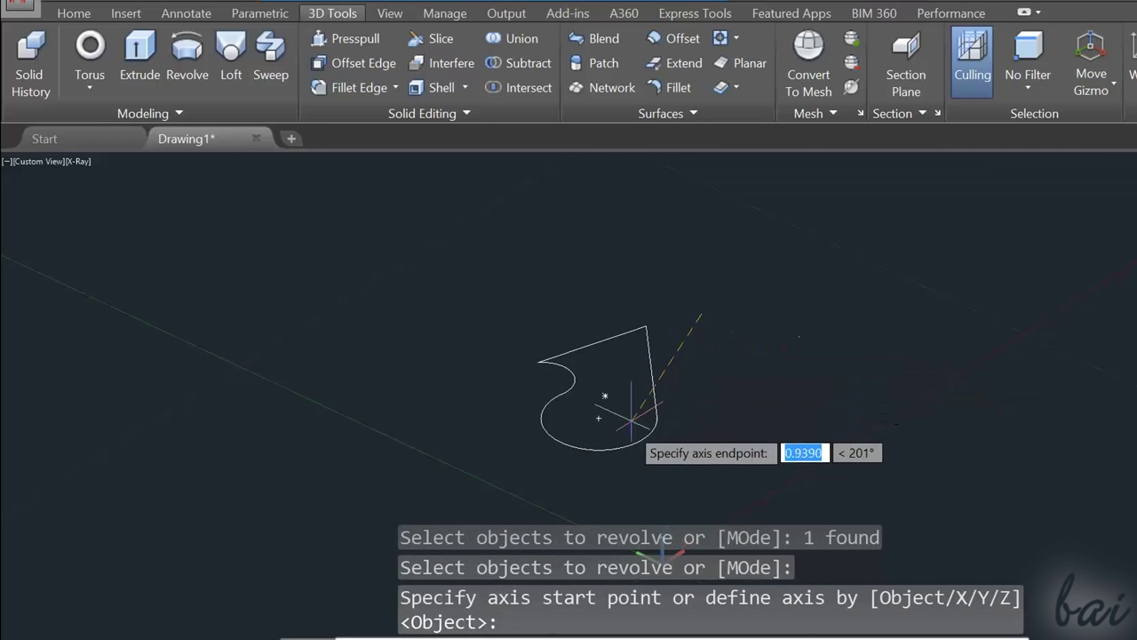
pyautogui.press('F8')
pyautogui.click(572, 483)
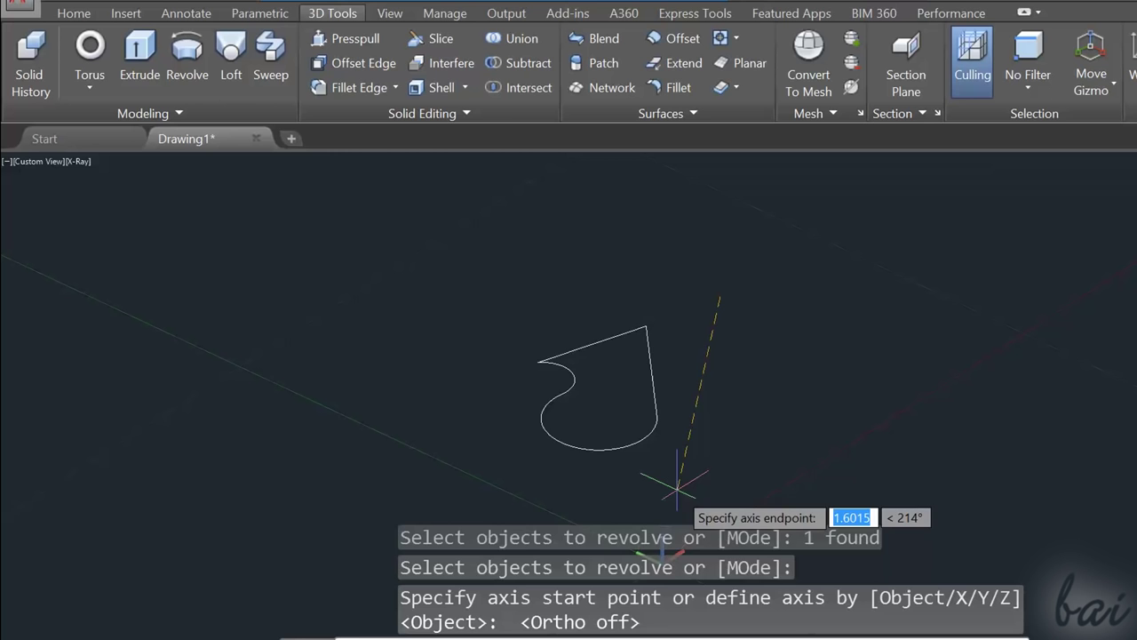
pyautogui.click(677, 487)
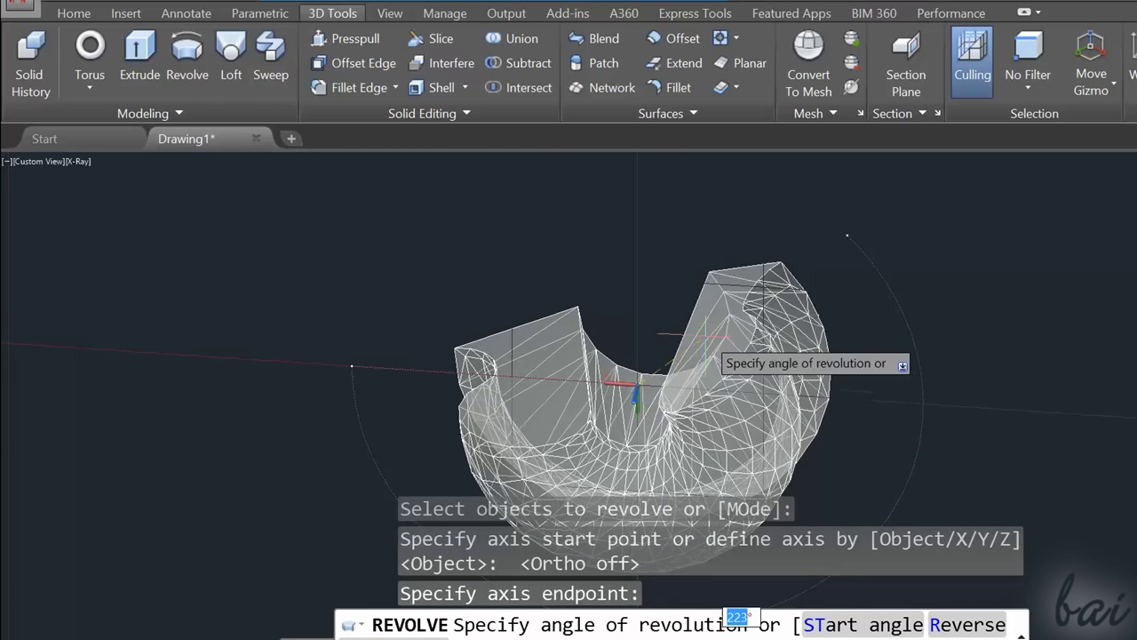
pyautogui.press('Return')
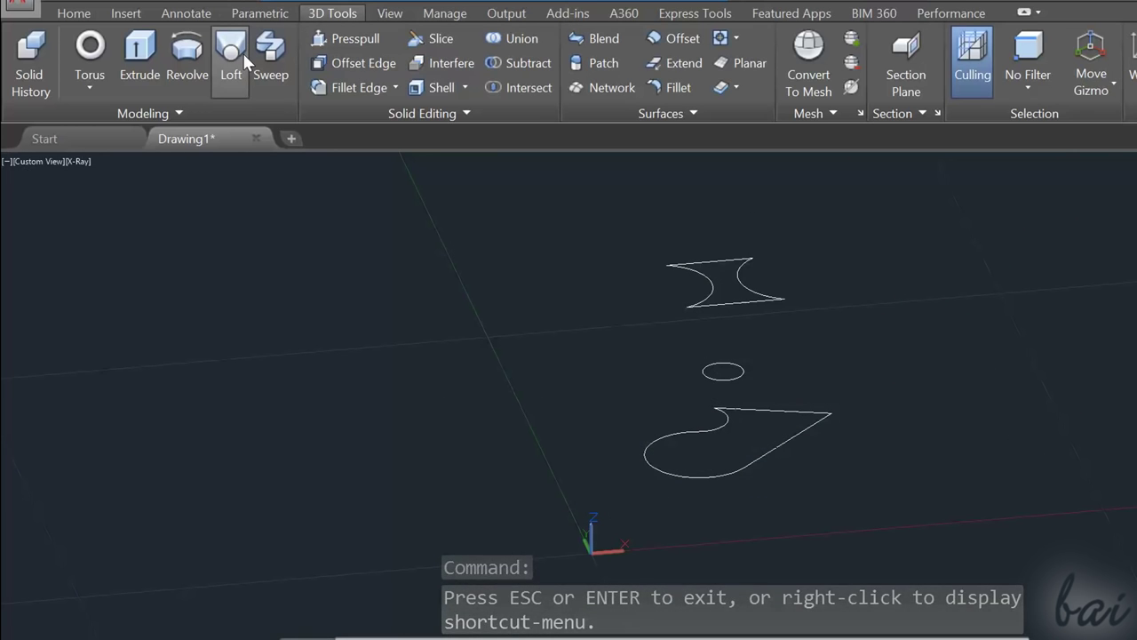
# Loft the teardrop, small circle and hourglass profiles using Cross sections only.
pyautogui.click(231, 53)
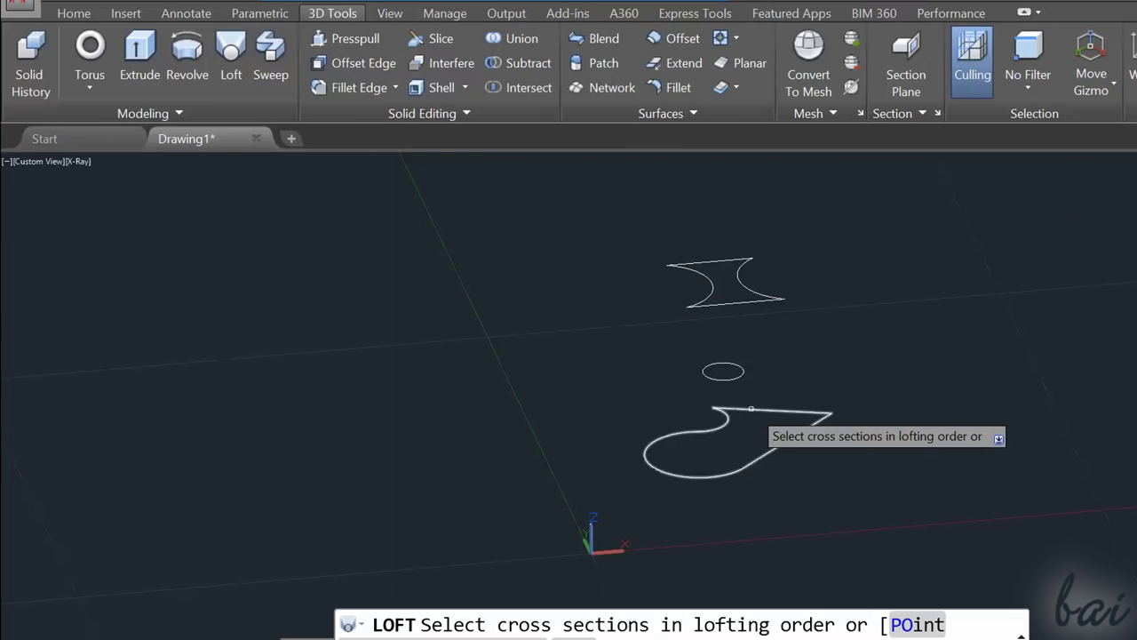
pyautogui.click(751, 408)
pyautogui.click(743, 370)
pyautogui.click(738, 229)
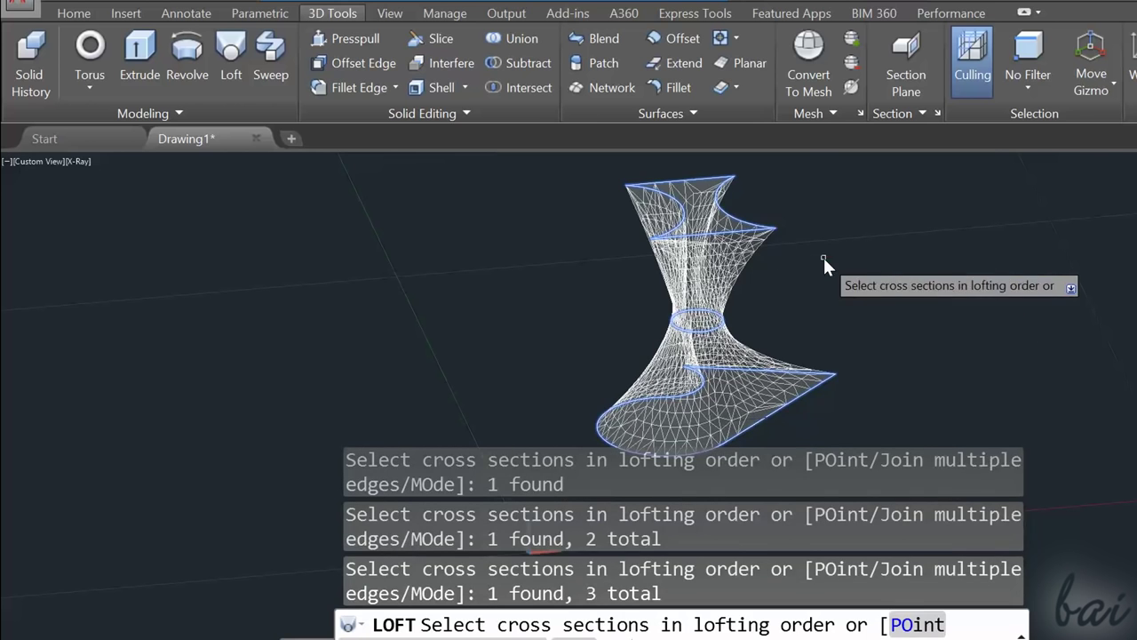
pyautogui.press('Return')
pyautogui.press('Return')
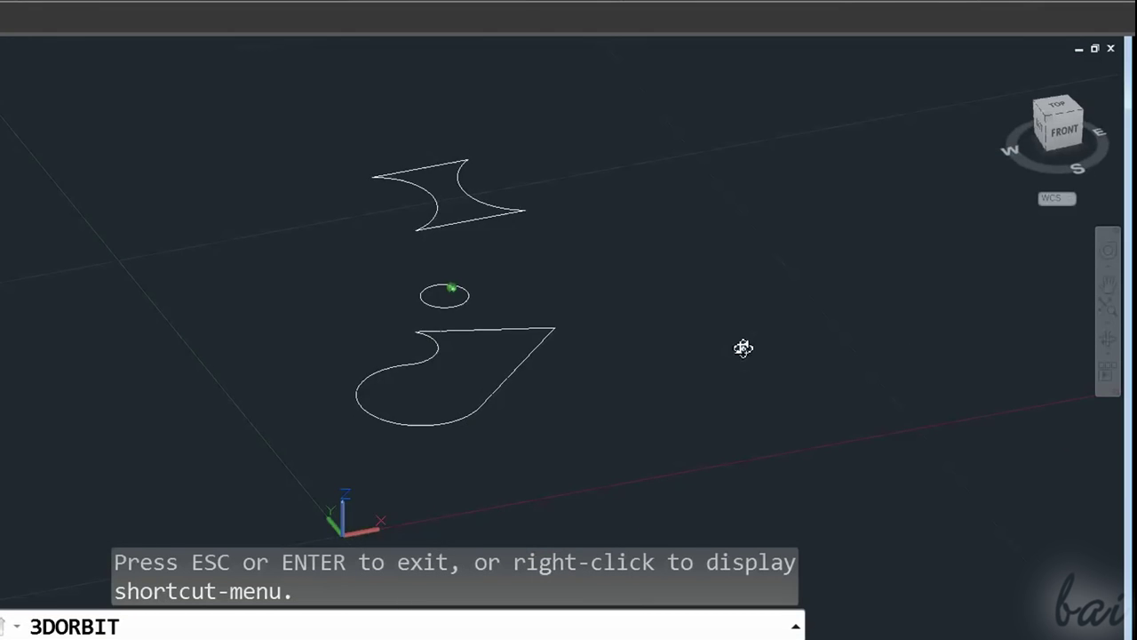
pyautogui.moveTo(720, 340)
pyautogui.mouseDown()
pyautogui.moveTo(685, 287)
pyautogui.moveTo(685, 264)
pyautogui.moveTo(736, 308)
pyautogui.moveTo(724, 361)
pyautogui.moveTo(744, 498)
pyautogui.moveTo(769, 468)
pyautogui.mouseUp()
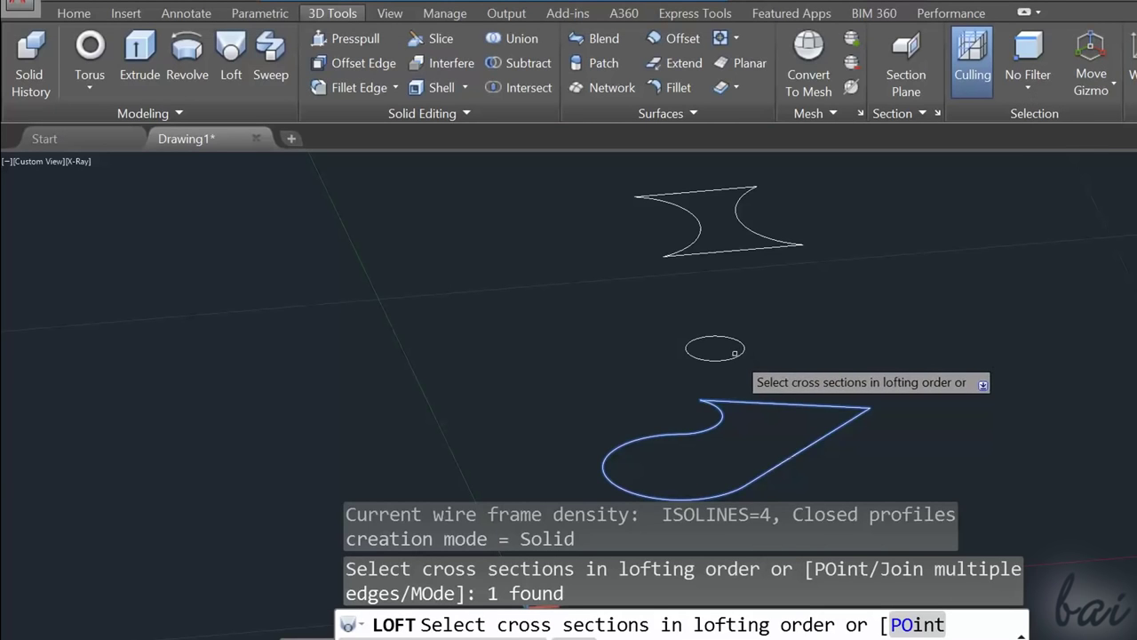
pyautogui.click(731, 349)
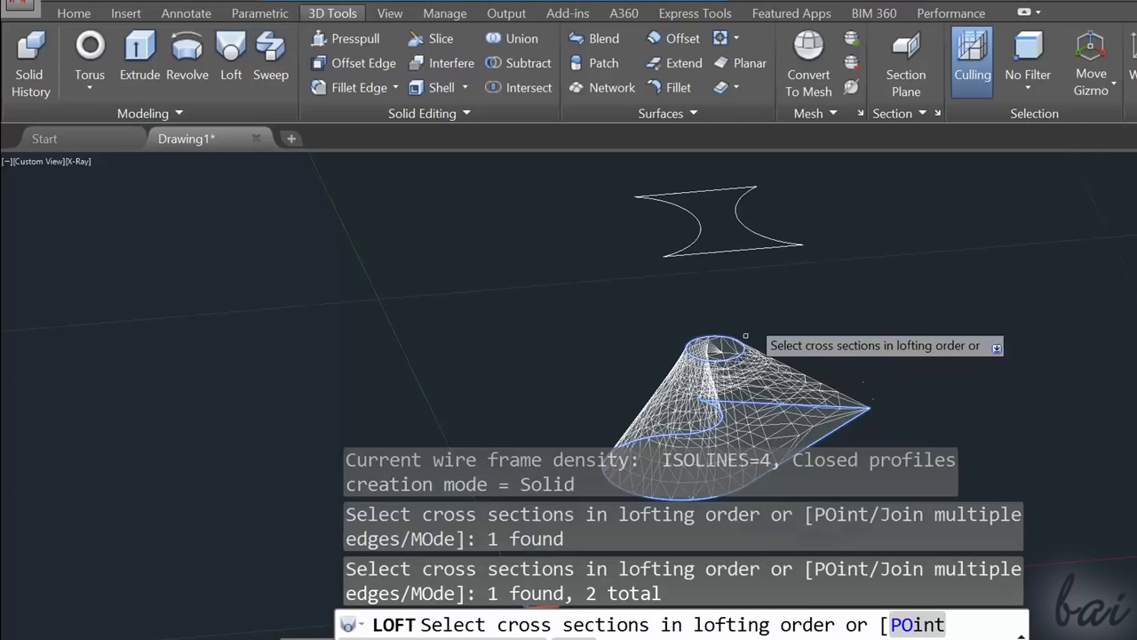
pyautogui.click(753, 239)
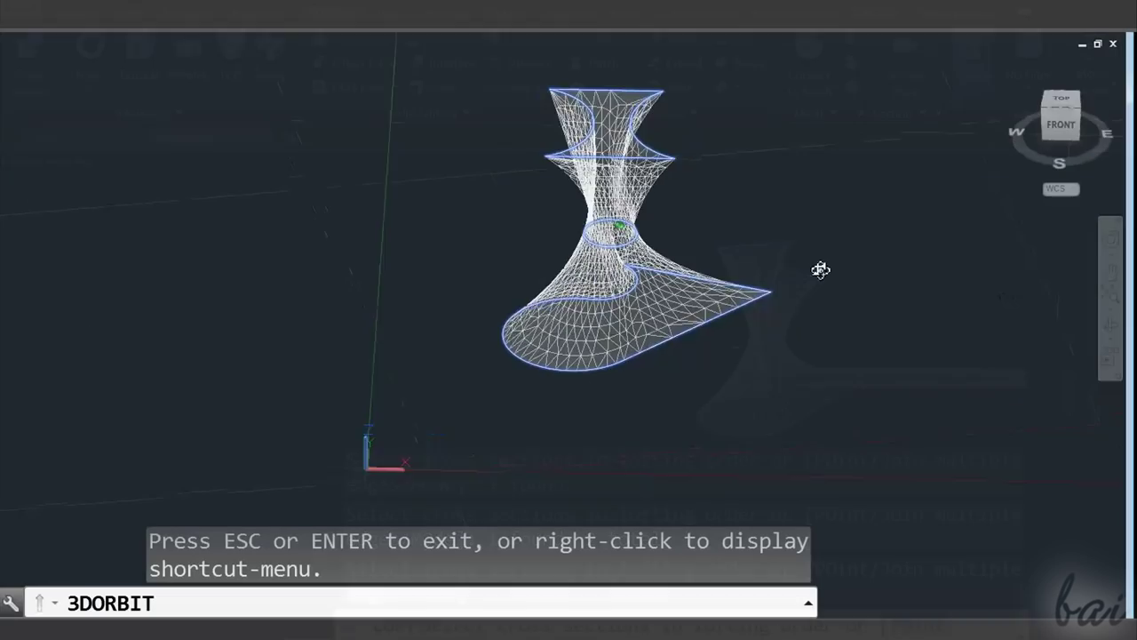
pyautogui.moveTo(817, 267); pyautogui.dragTo(761, 173)
pyautogui.press('Return')
pyautogui.press('Return')
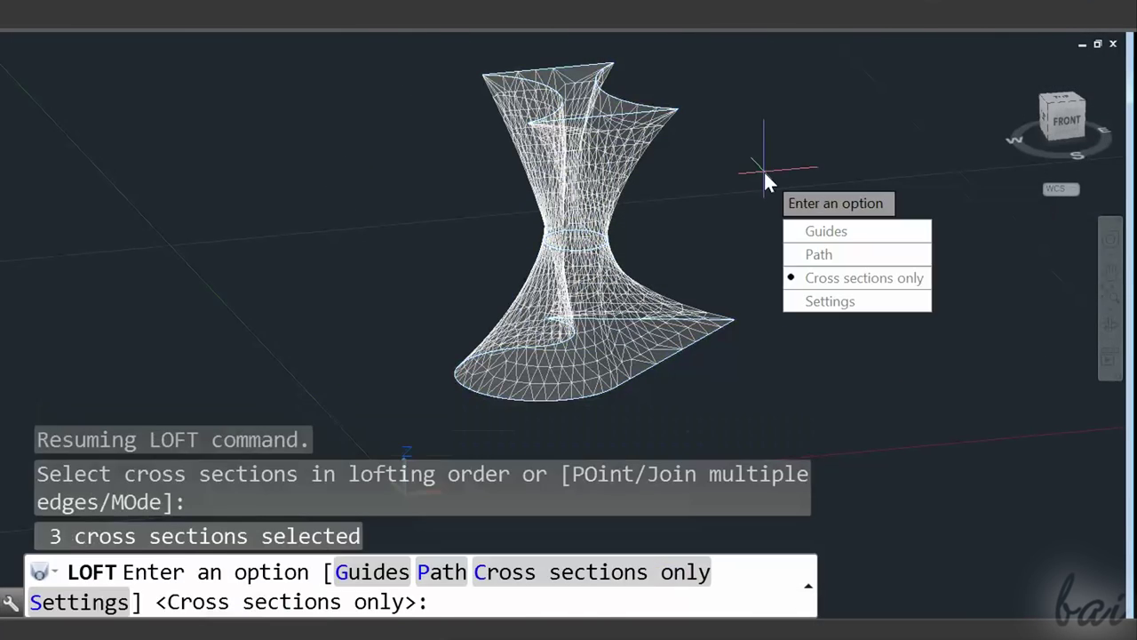
pyautogui.press('Return')
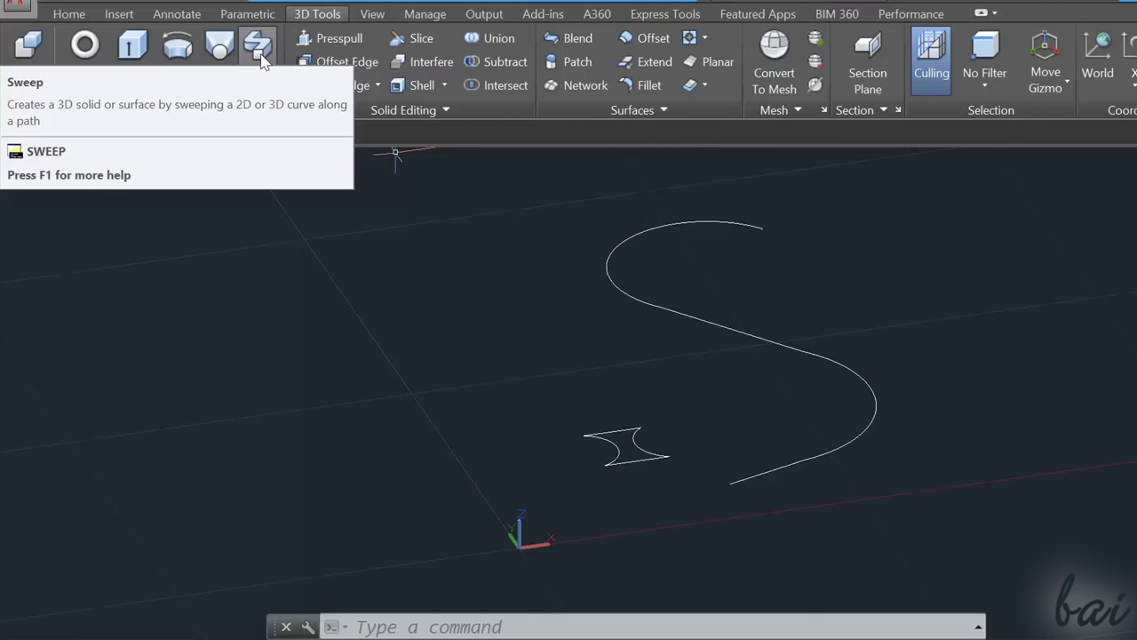
# Sweep the hourglass profile along the S curve and orbit to a side view.
pyautogui.click(260, 56)
pyautogui.scroll(2, 667, 355)
pyautogui.click(594, 510)
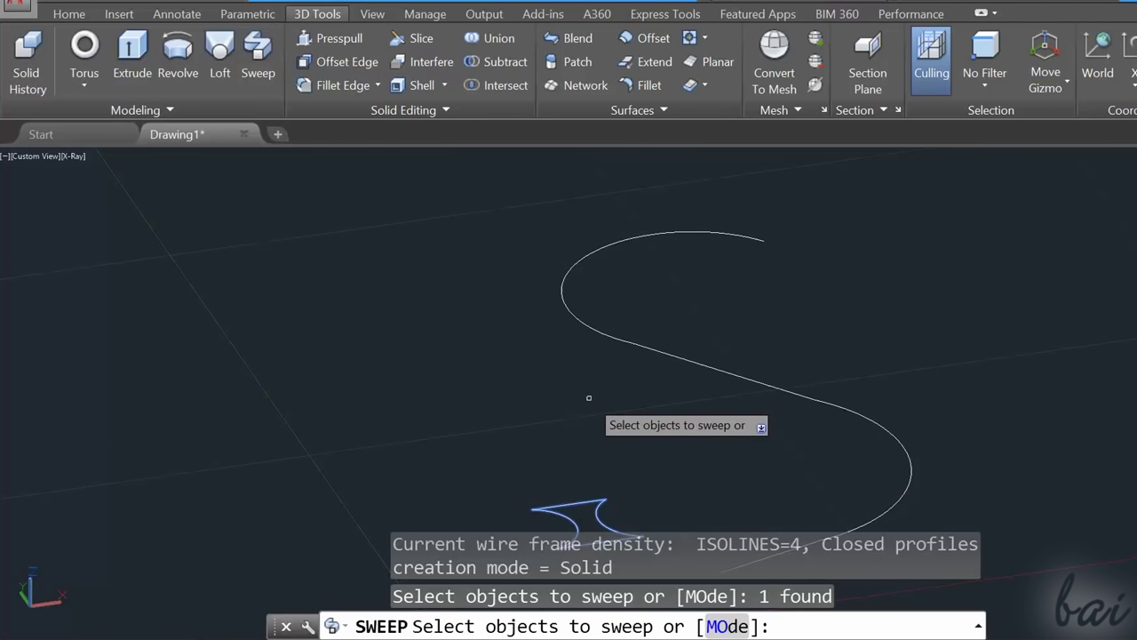
pyautogui.press('Return')
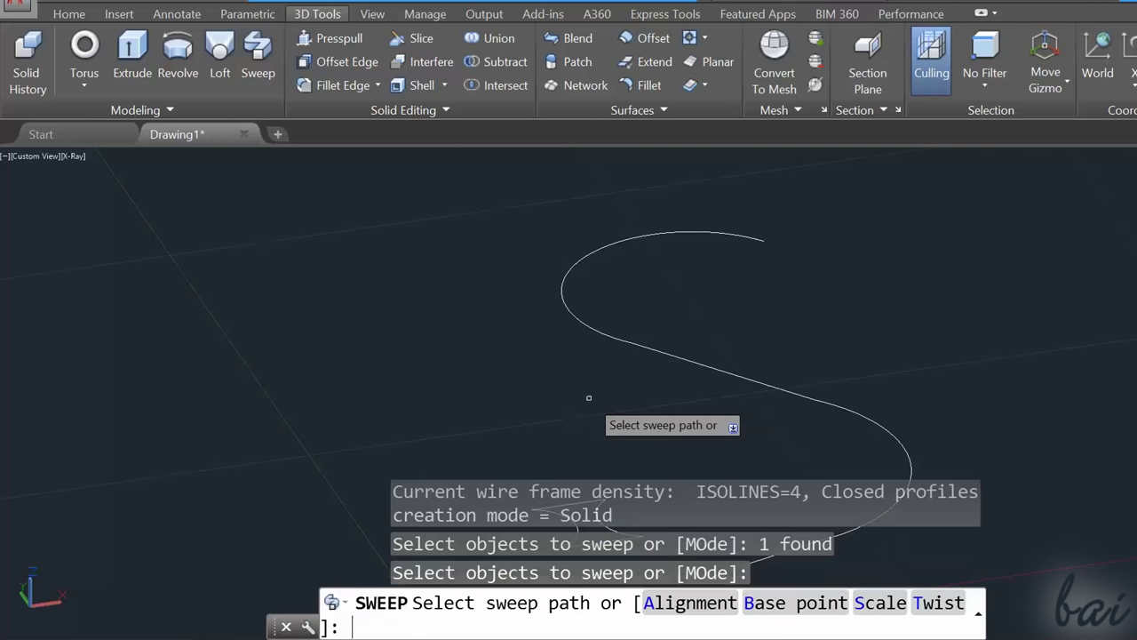
pyautogui.click(697, 364)
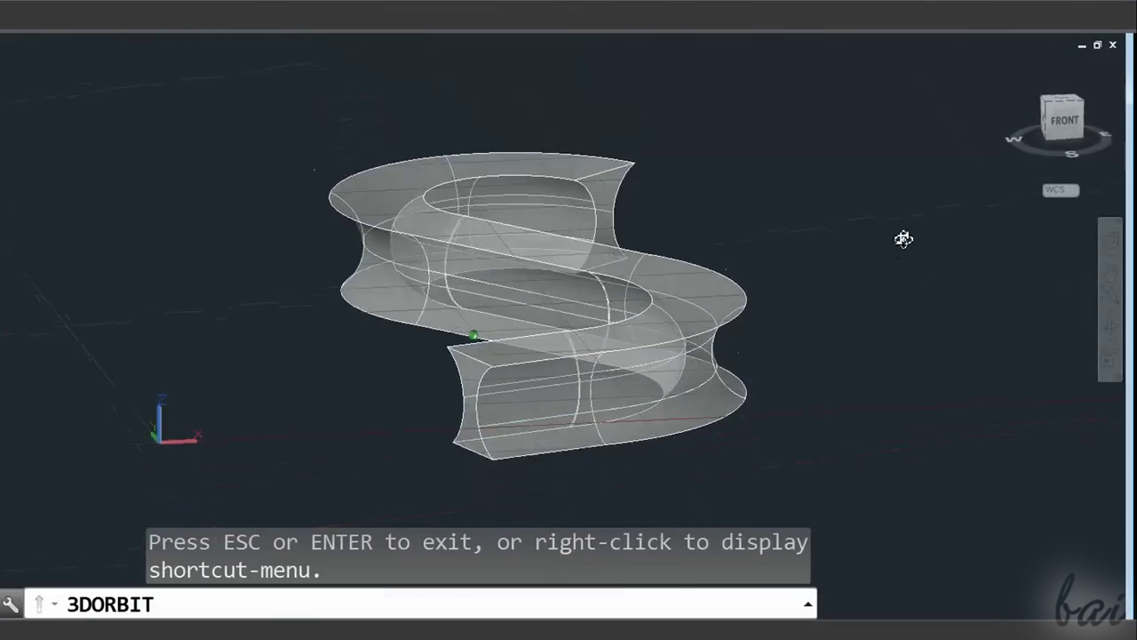
pyautogui.moveTo(903, 238); pyautogui.dragTo(800, 249)
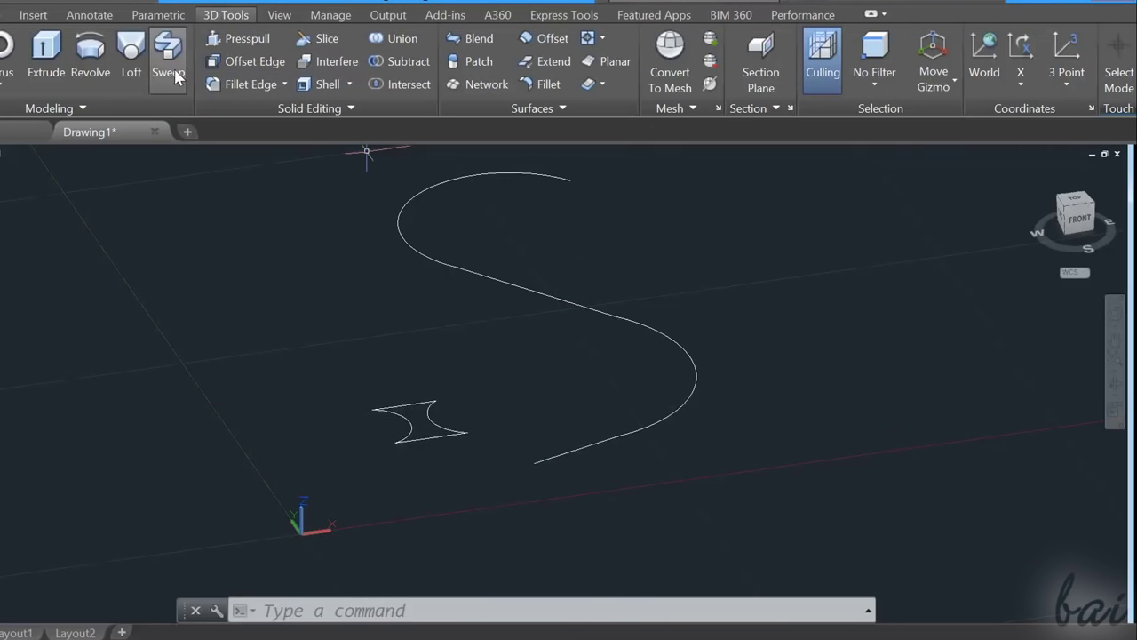
# Run SWEEP again with the hourglass profile along the S curve.
pyautogui.write('sweep')
pyautogui.press('Return')
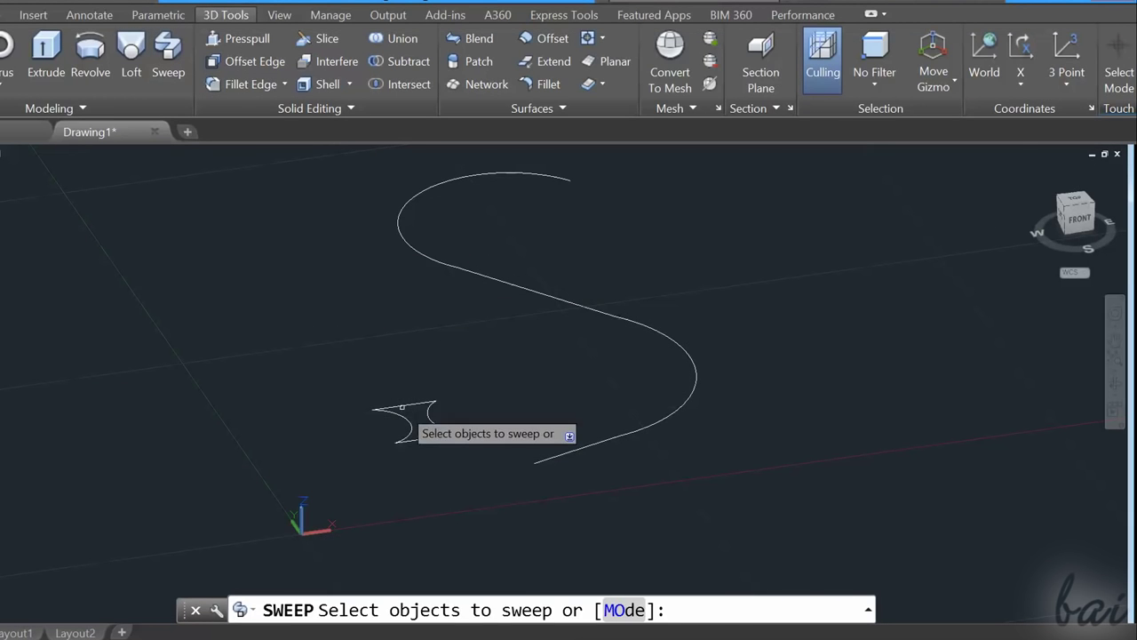
pyautogui.click(401, 405)
pyautogui.press('Return')
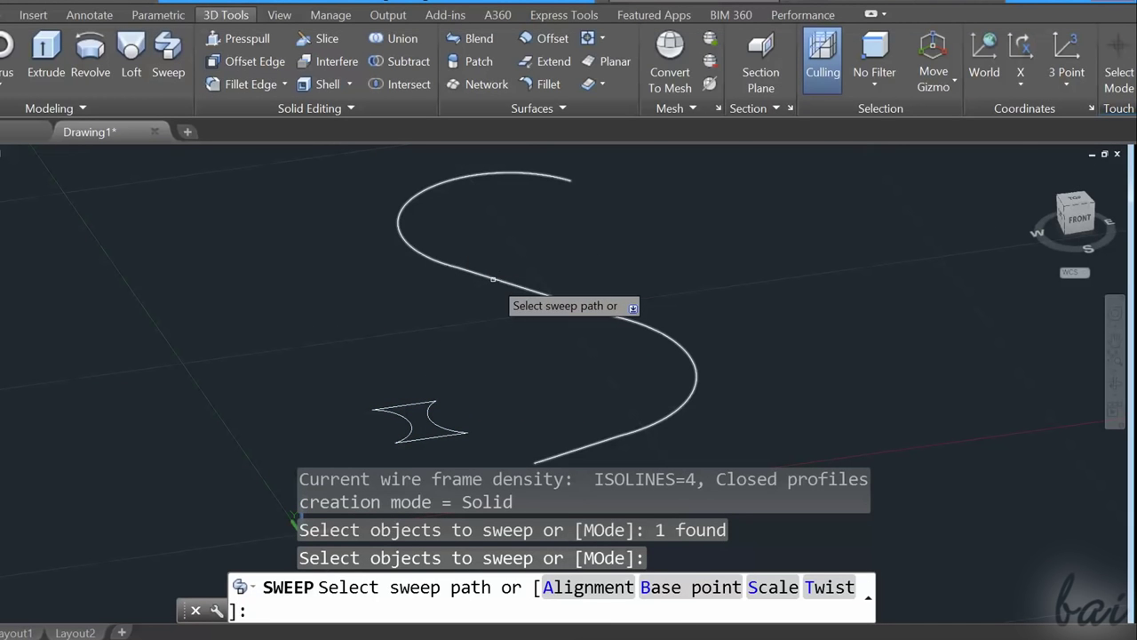
pyautogui.click(493, 279)
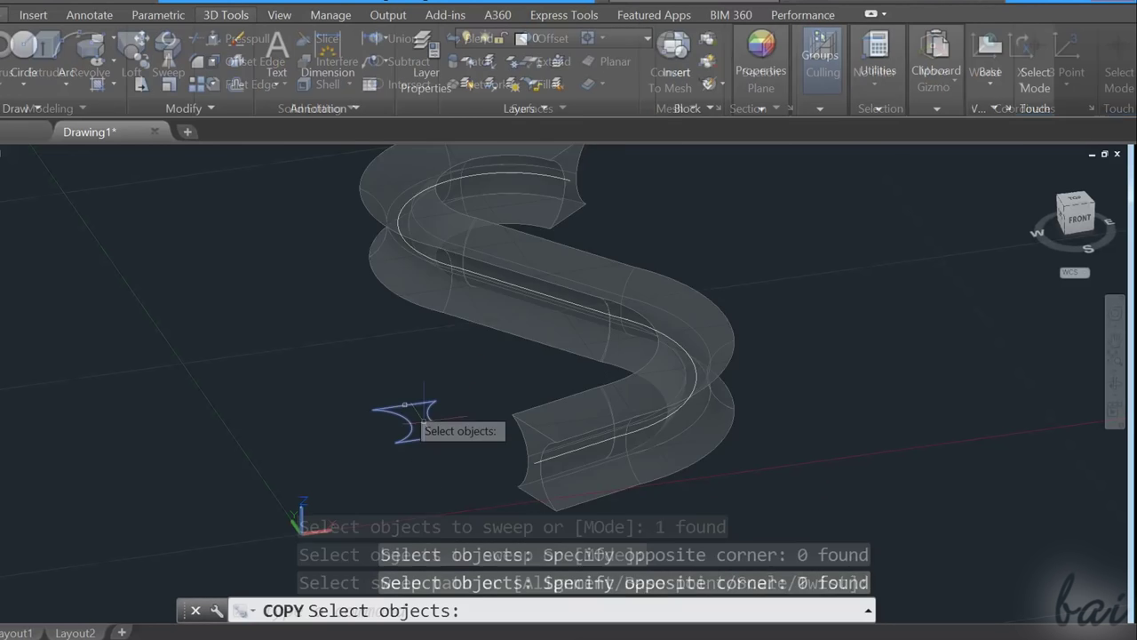
# Start copying the hourglass profile from a base point, then cancel the copy.
pyautogui.click(406, 416)
pyautogui.press('Return')
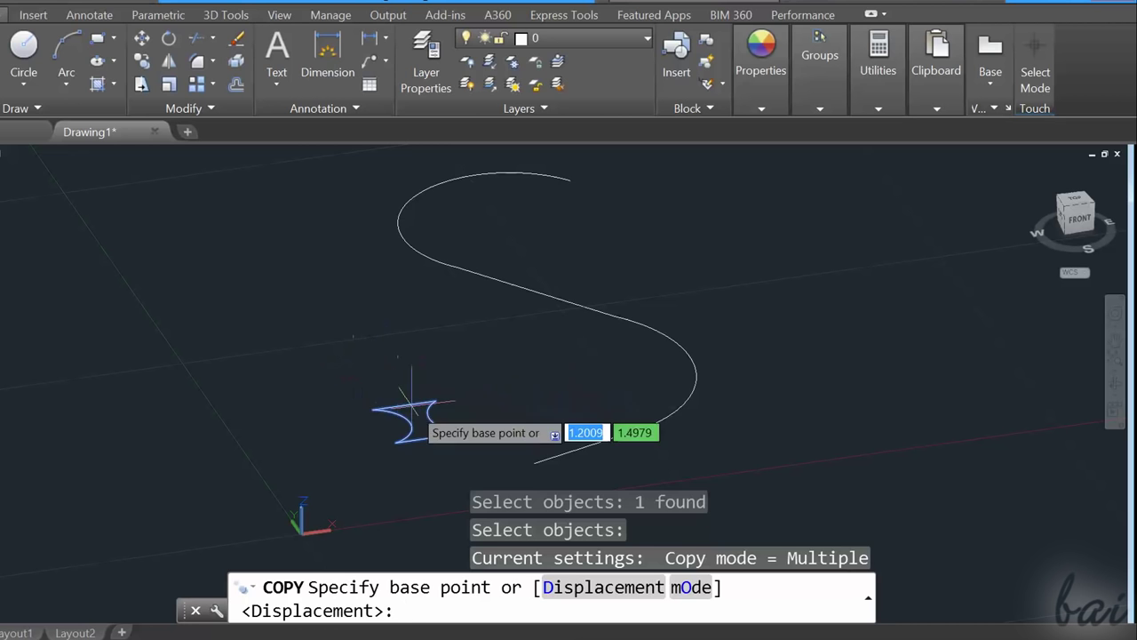
pyautogui.click(419, 423)
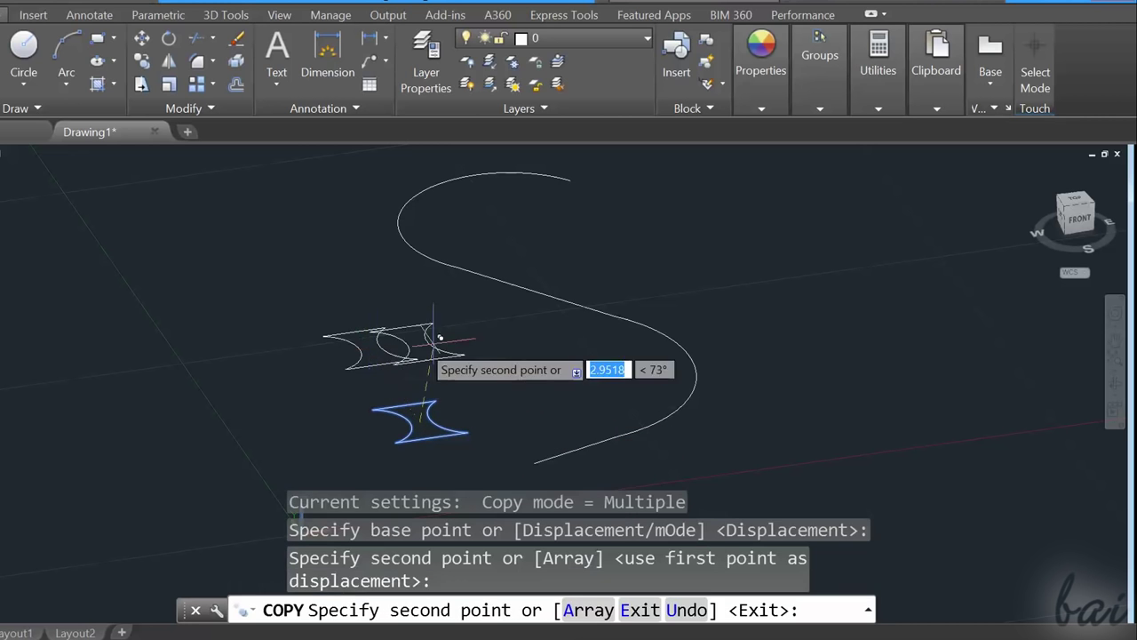
pyautogui.press('Escape')
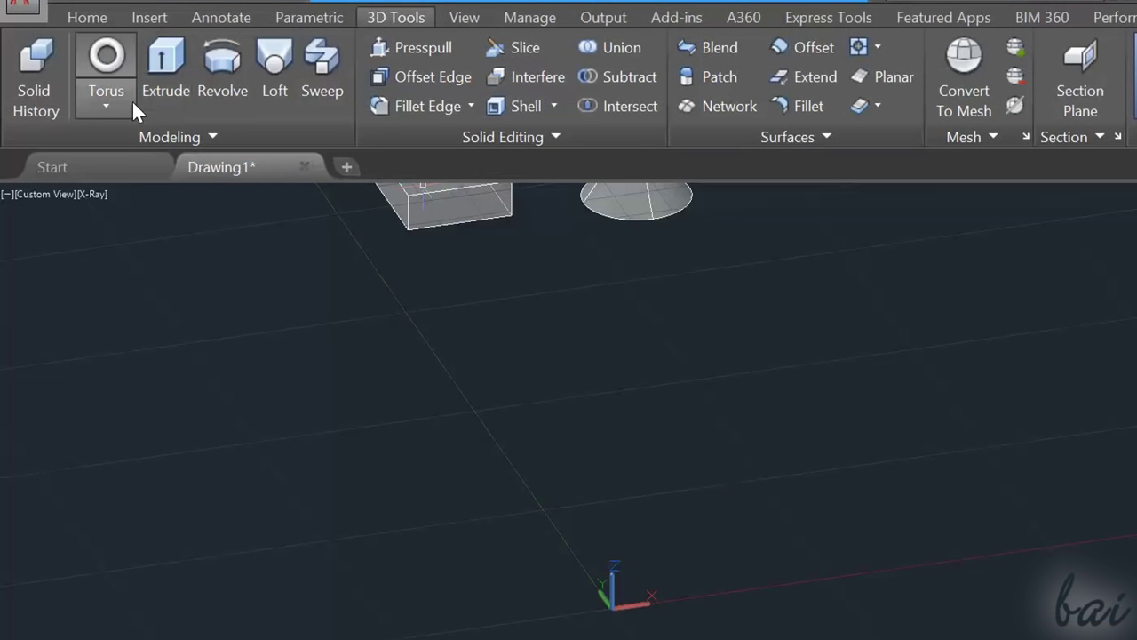
# Draw a three-segment polysolid wall with the Polysolid tool.
pyautogui.click(121, 97)
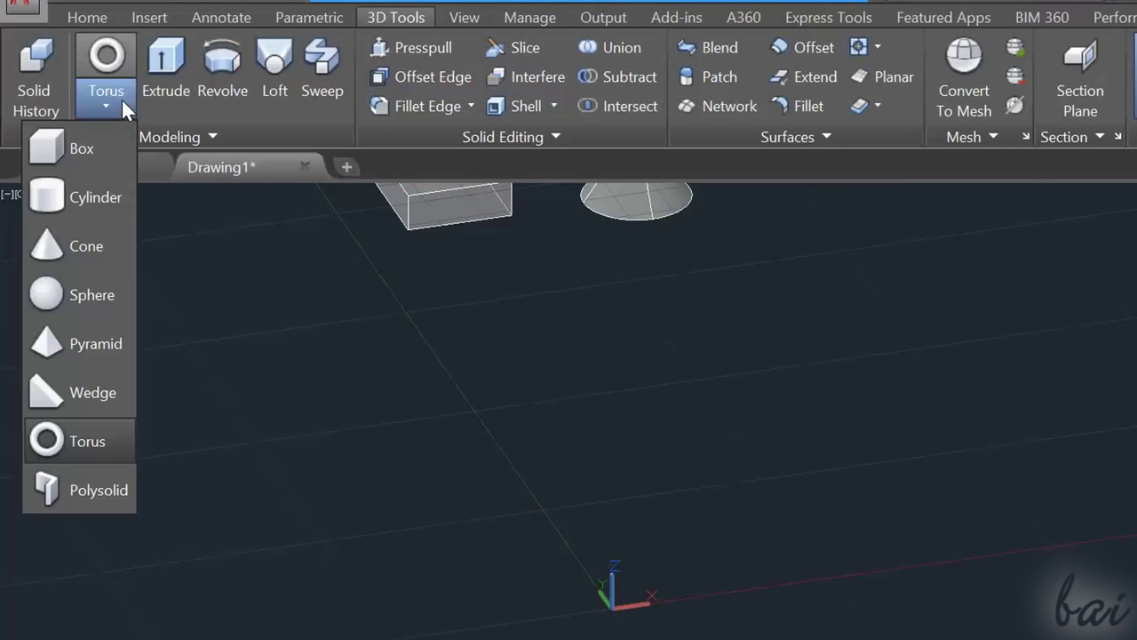
pyautogui.click(103, 490)
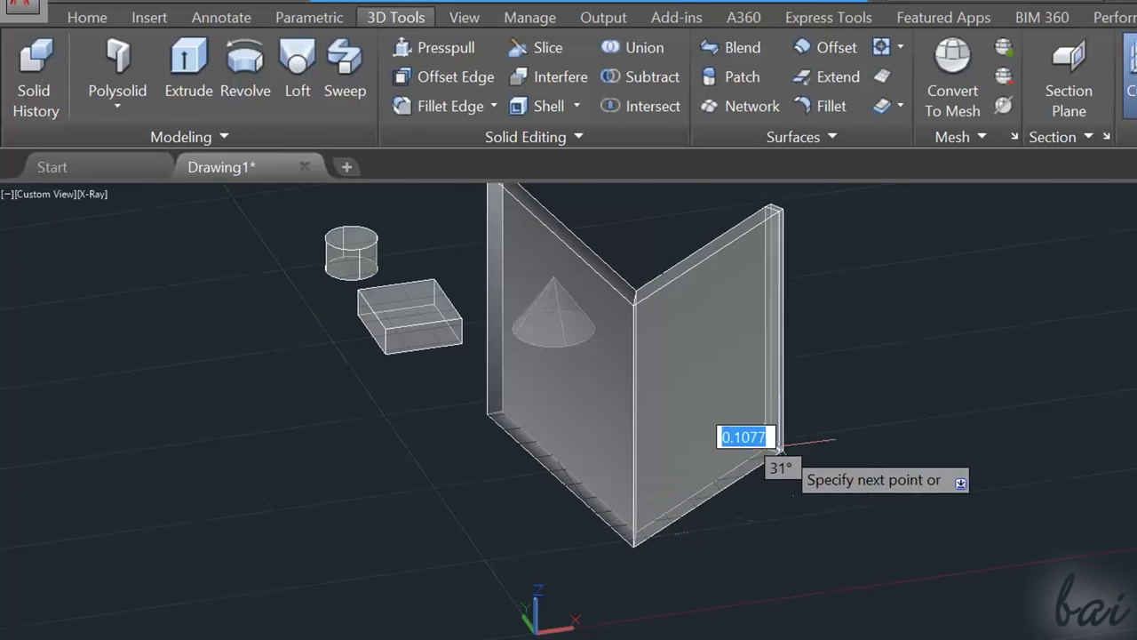
pyautogui.click(770, 459)
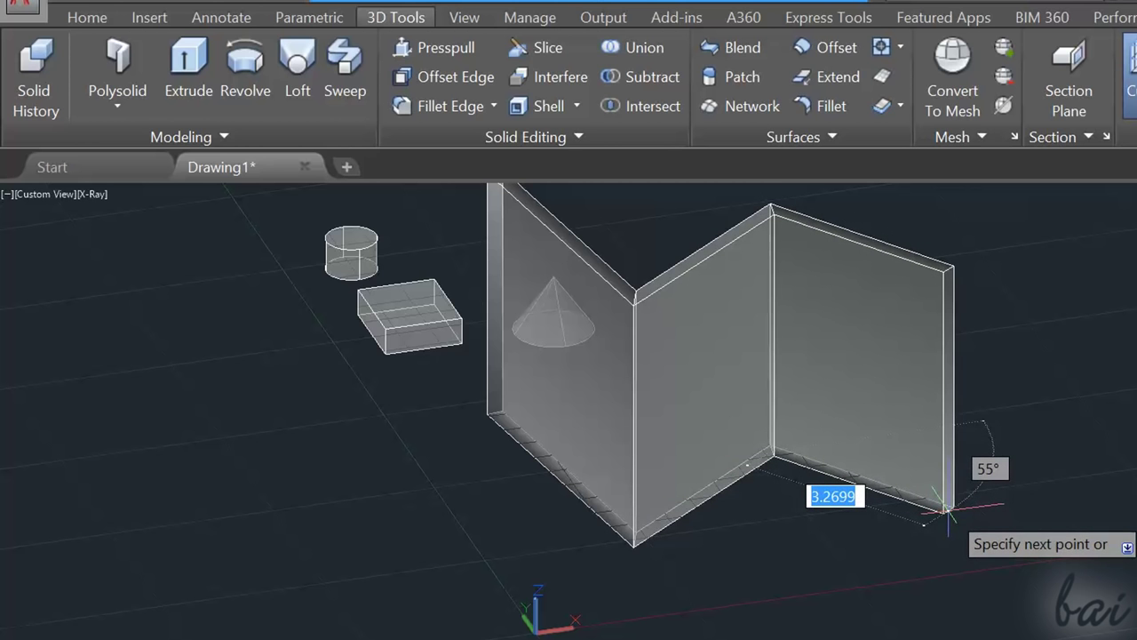
pyautogui.click(947, 511)
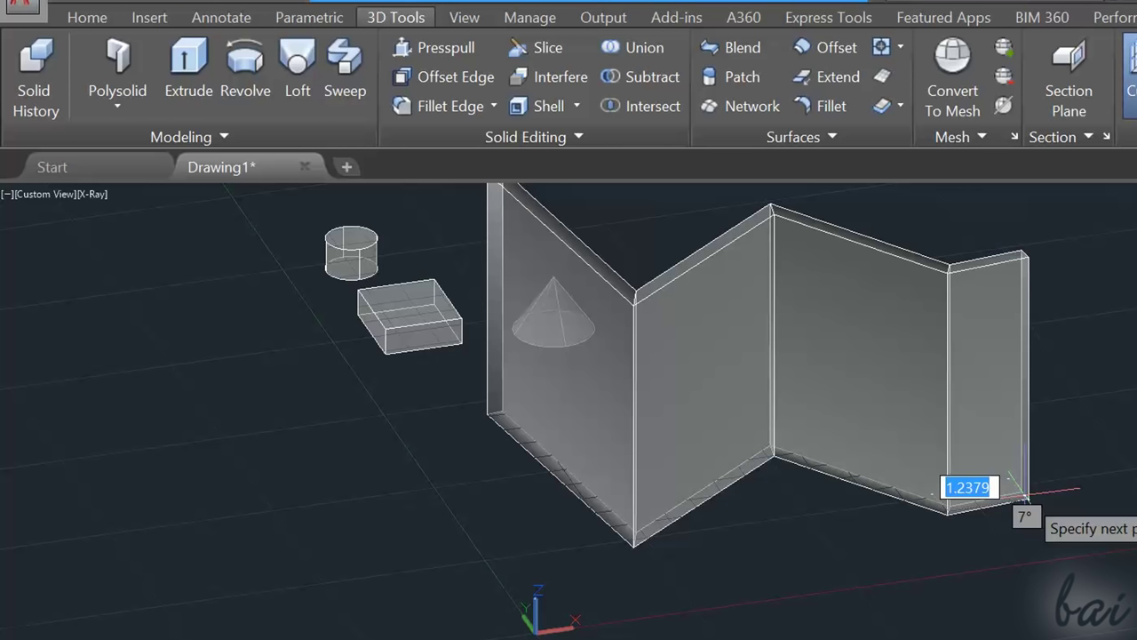
pyautogui.press('Return')
pyautogui.scroll(-3, 1025, 494)
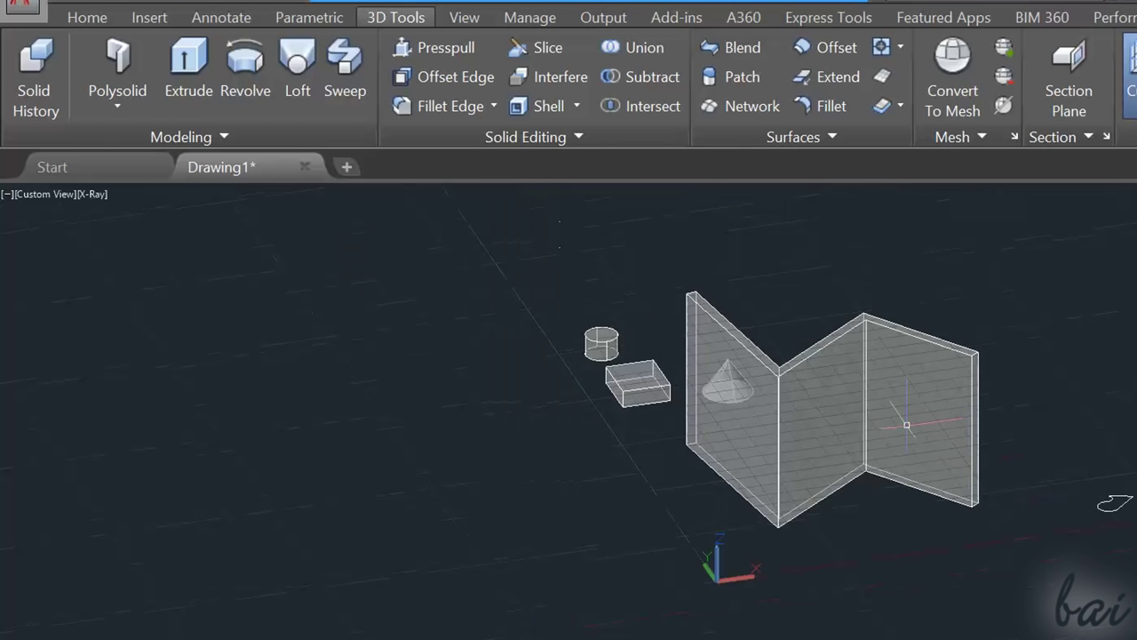
pyautogui.scroll(3, 773, 285)
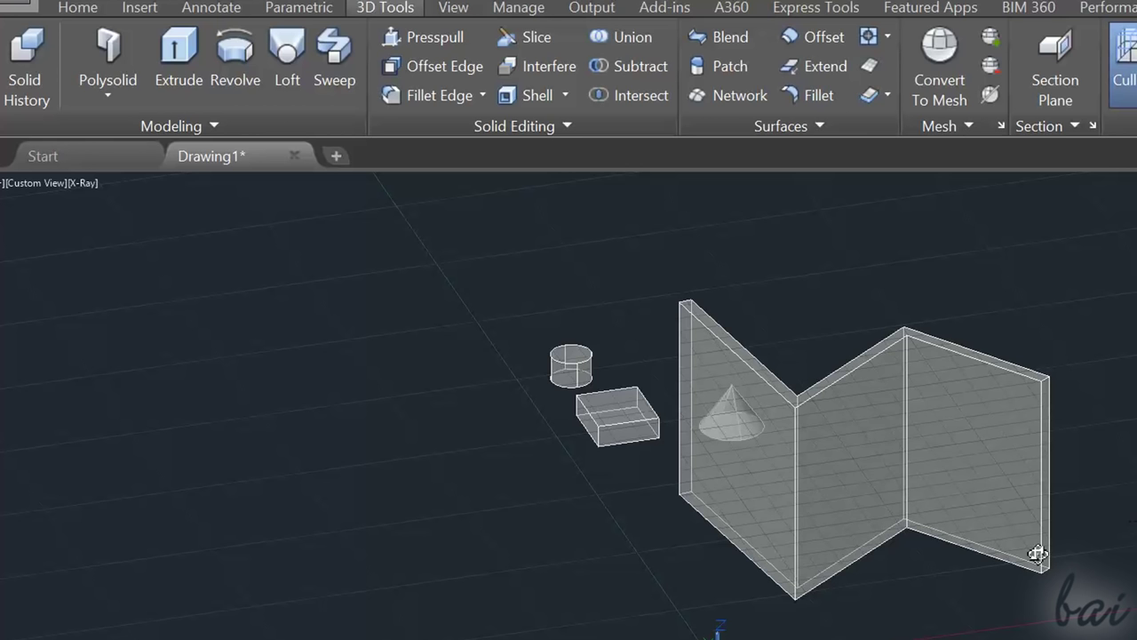
pyautogui.scroll(3, 1038, 553)
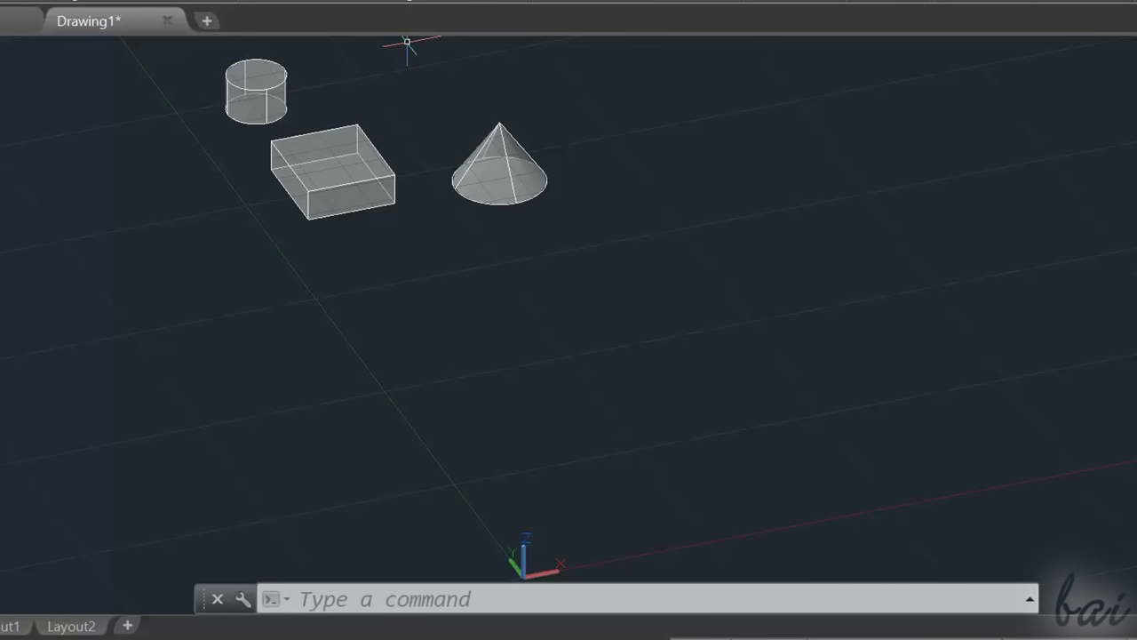
pyautogui.scroll(-2, 495, 297)
pyautogui.scroll(2, 711, 546)
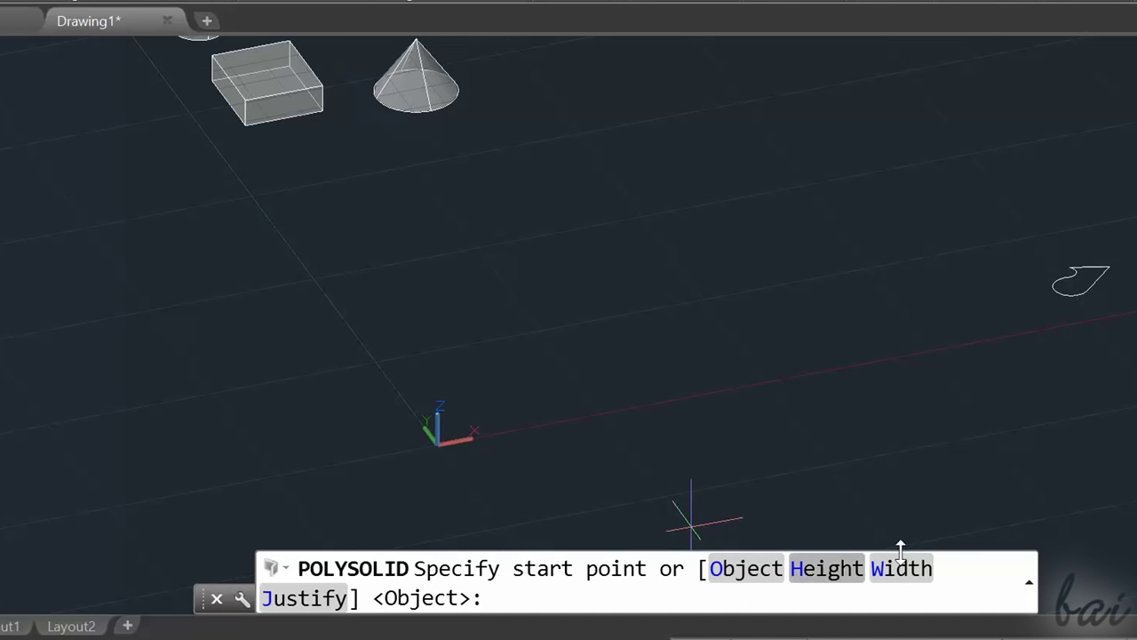
pyautogui.scroll(2, 397, 254)
# Set the polysolid wall width to 0.5 and height to 2.
pyautogui.write('w')
pyautogui.press('Return')
pyautogui.write('0')
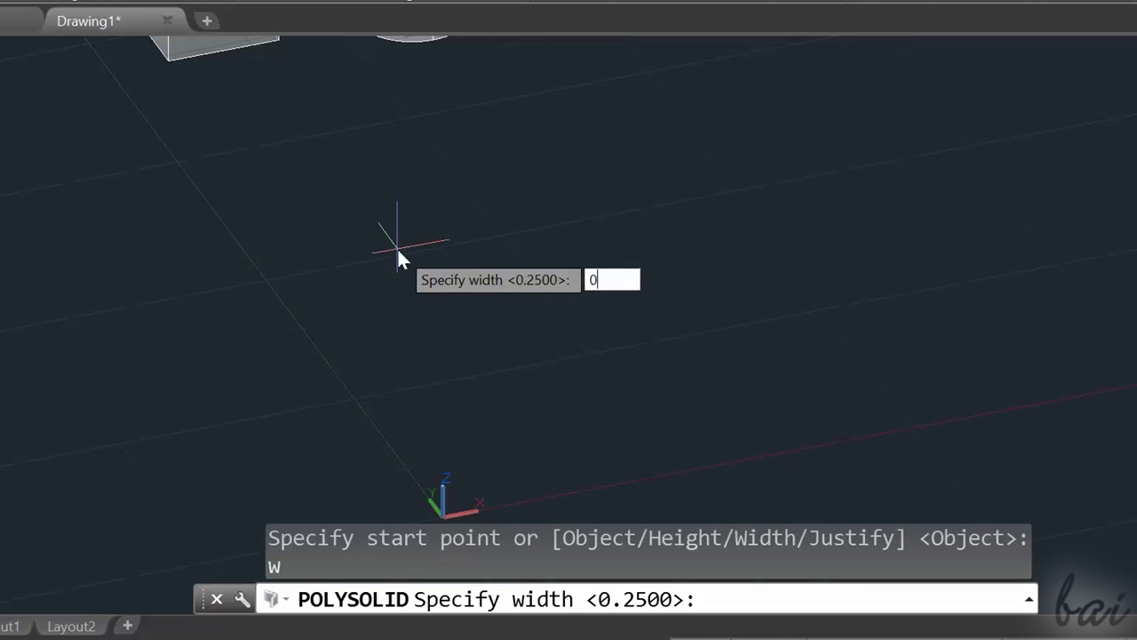
pyautogui.write('.5')
pyautogui.press('Return')
pyautogui.scroll(-2, 444, 275)
pyautogui.write('h')
pyautogui.press('Return')
pyautogui.write('2')
pyautogui.press('Return')
# Draw a four-point zigzag polysolid wall.
pyautogui.click(355, 213)
pyautogui.click(514, 373)
pyautogui.click(668, 249)
pyautogui.click(843, 356)
pyautogui.press('Return')
pyautogui.keyDown('shift'); pyautogui.moveTo(935, 306); pyautogui.dragTo(987, 192, button='middle'); pyautogui.keyUp('shift')
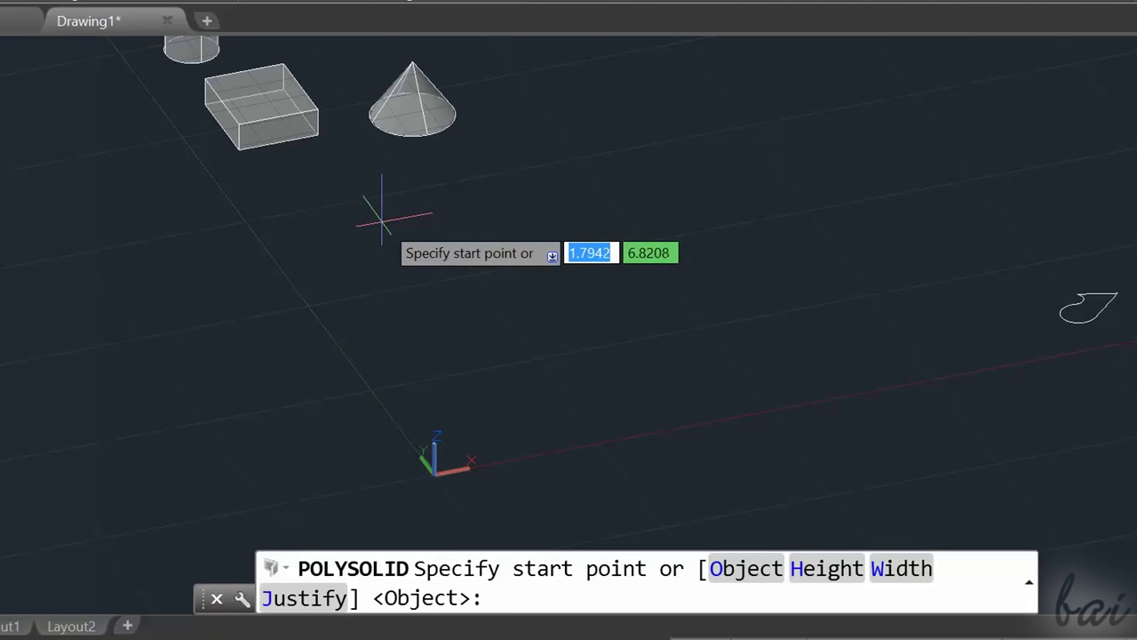
# Start a new wall with a straight segment followed by two arc segments.
pyautogui.click(382, 217)
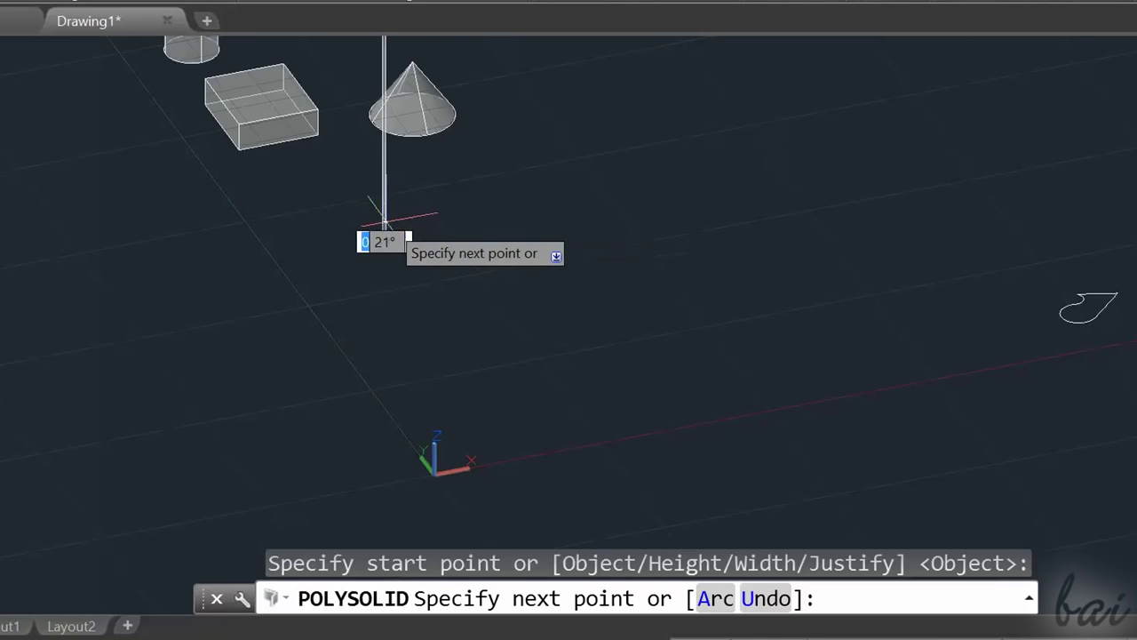
pyautogui.scroll(-5, 444, 267)
pyautogui.click(595, 274)
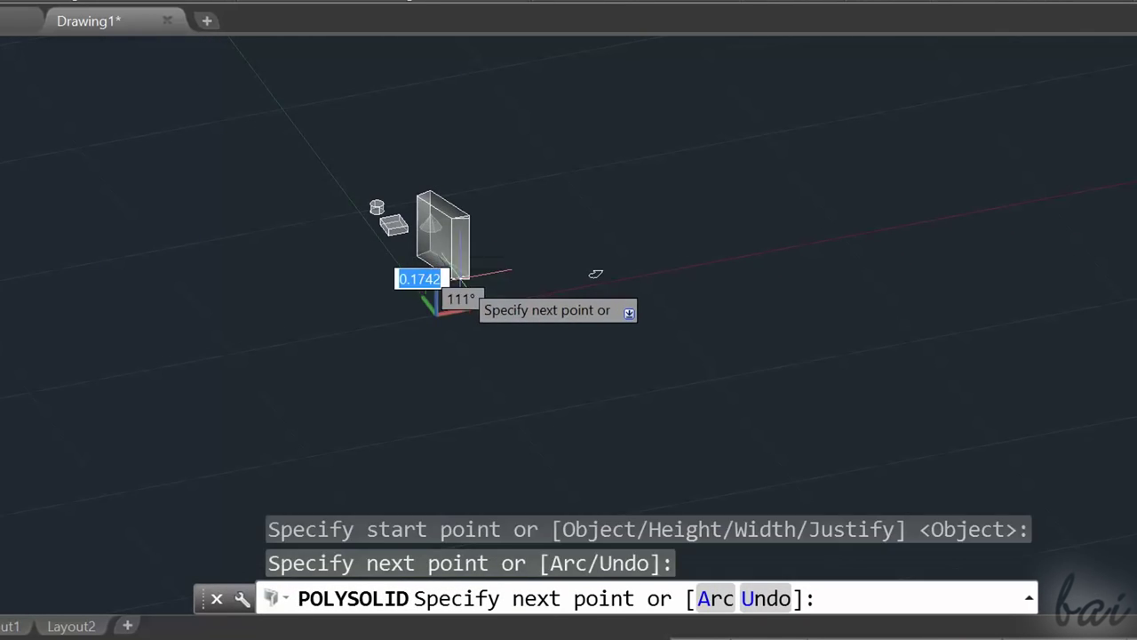
pyautogui.scroll(4, 613, 284)
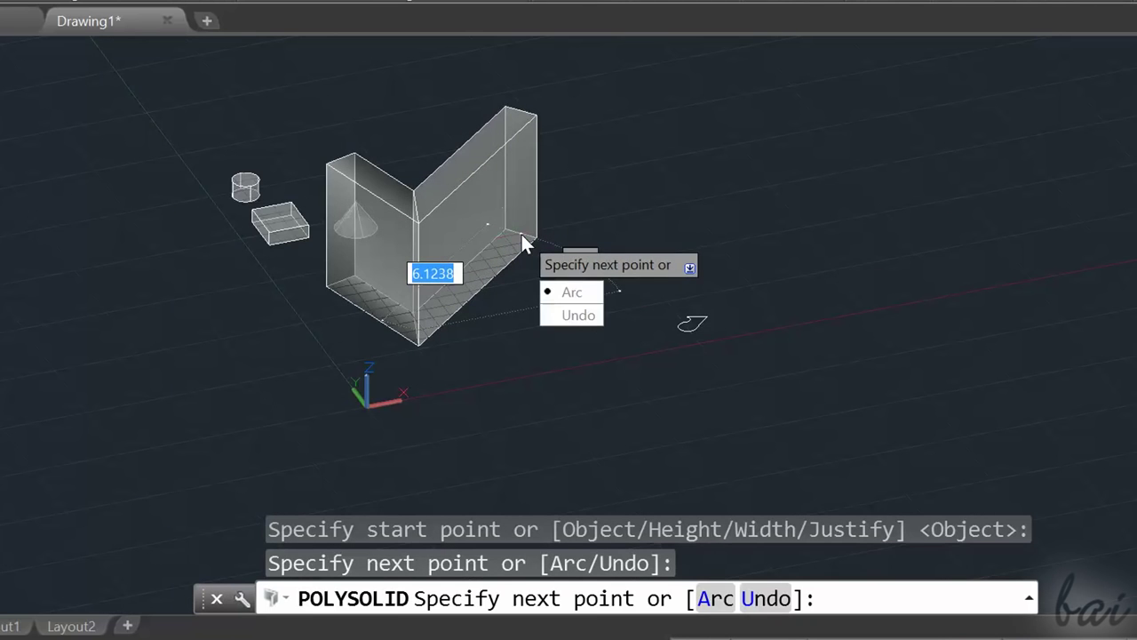
pyautogui.write('A')
pyautogui.press('Return')
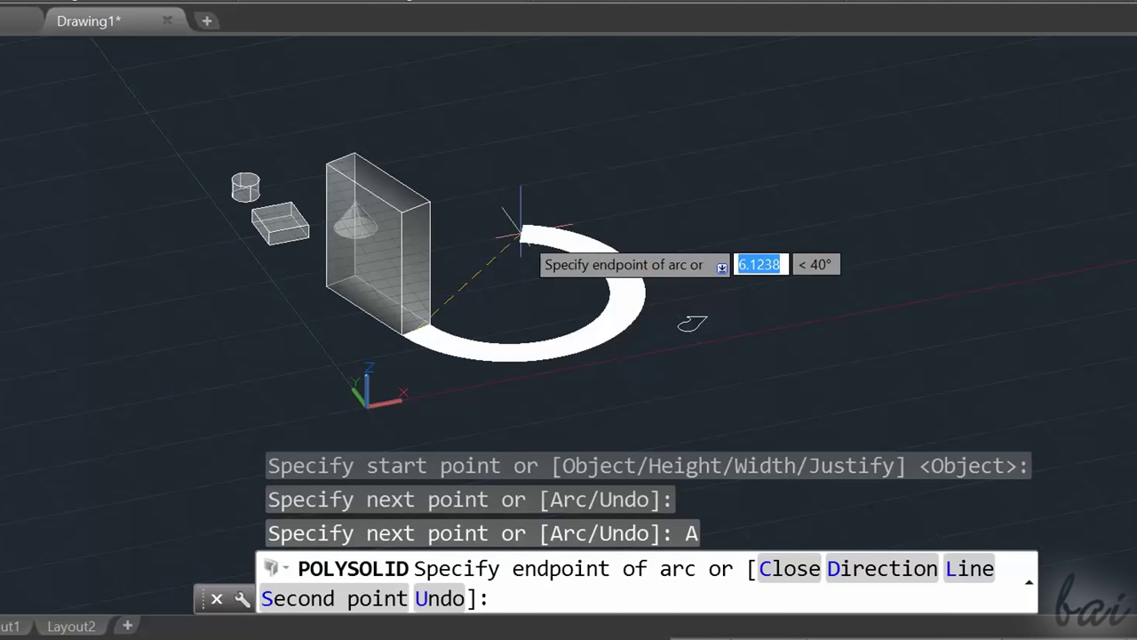
pyautogui.click(573, 304)
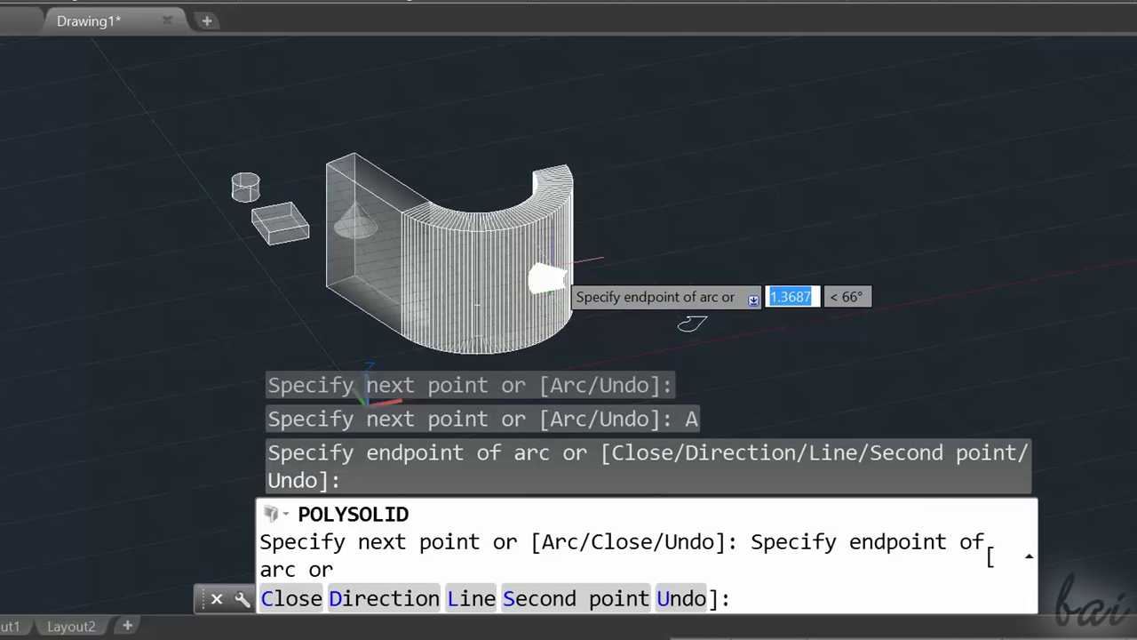
pyautogui.click(632, 216)
pyautogui.press('Down')
pyautogui.press('Down')
pyautogui.press('Down')
pyautogui.press('Down')
pyautogui.press('Return')
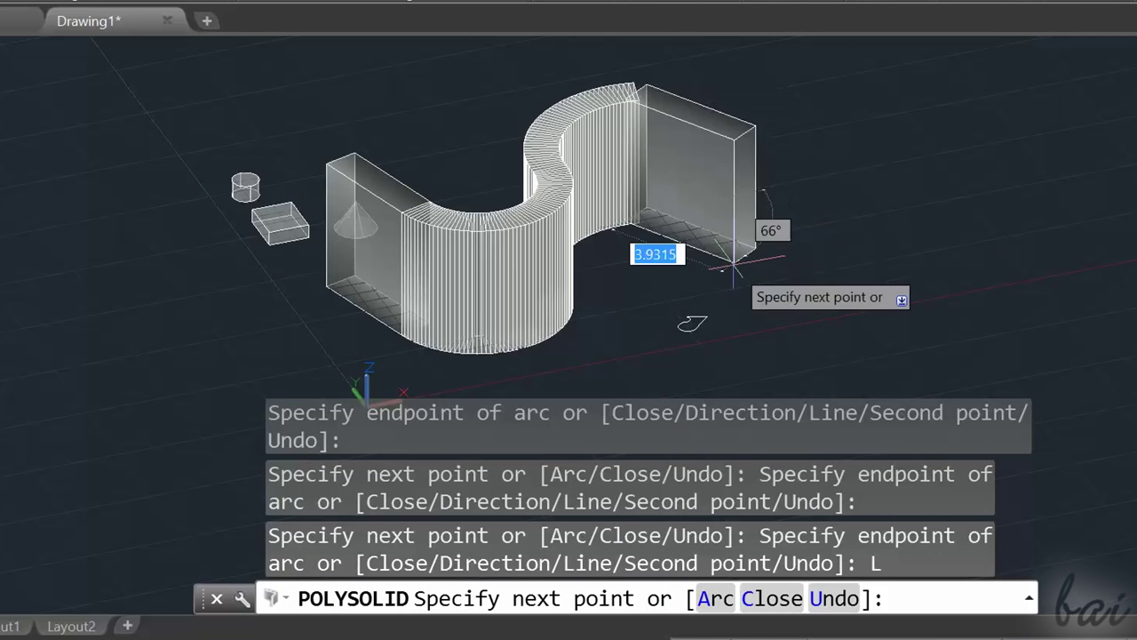
# Add a final straight segment and close the wall to its start point.
pyautogui.click(813, 213)
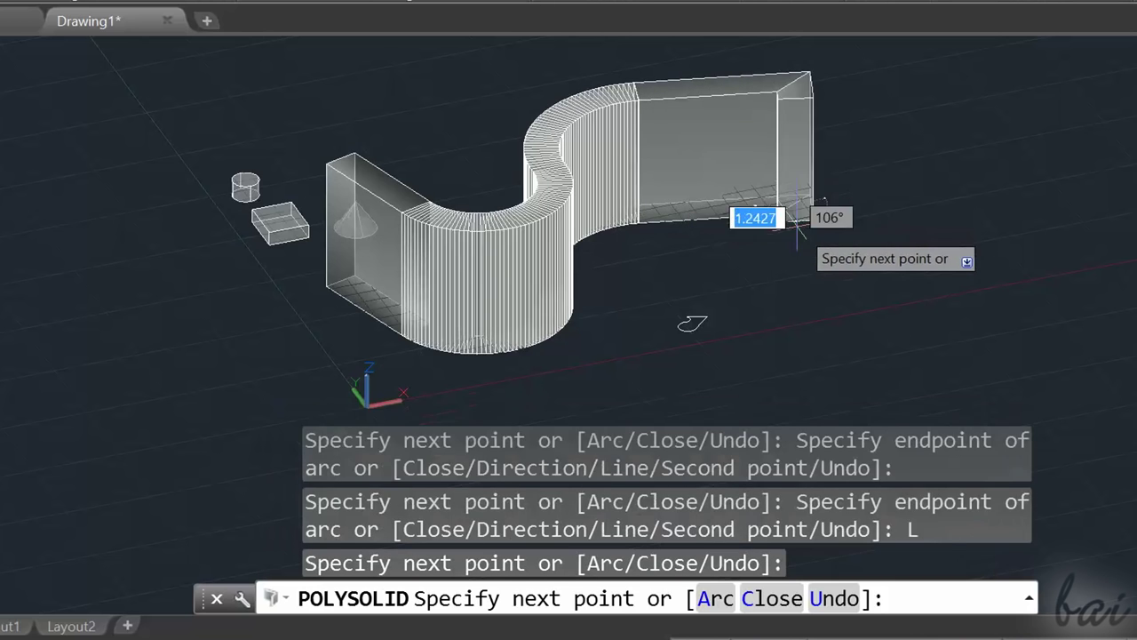
pyautogui.keyDown('shift'); pyautogui.moveTo(813, 213); pyautogui.dragTo(551, 160, button='middle'); pyautogui.keyUp('shift')
pyautogui.press('Down')
pyautogui.press('Down')
pyautogui.press('Return')
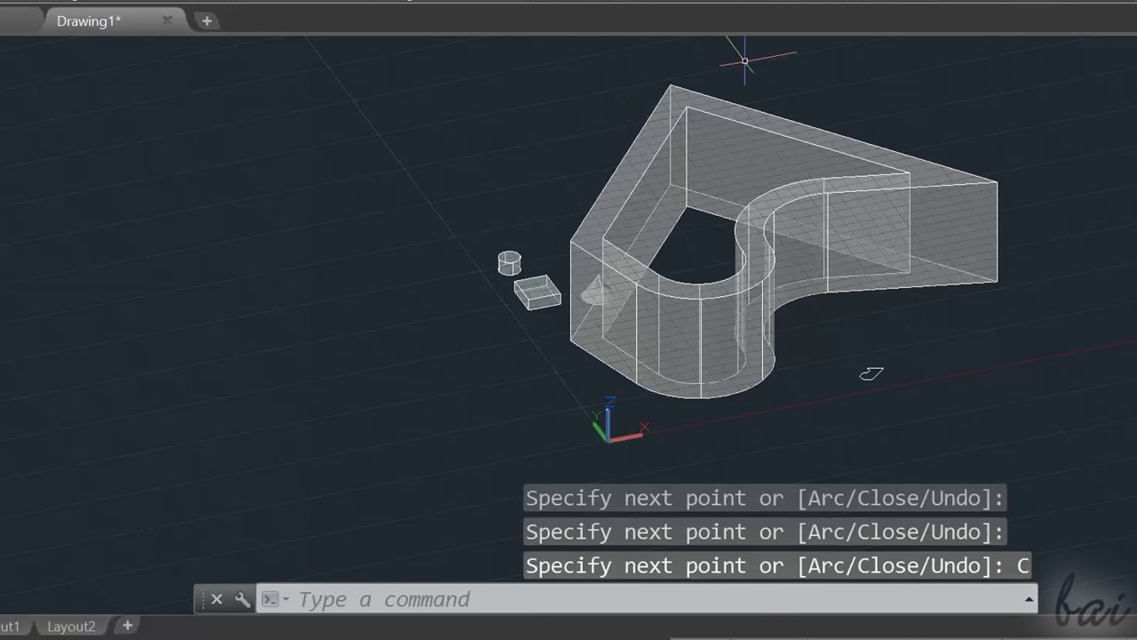
pyautogui.keyDown('shift'); pyautogui.moveTo(746, 60); pyautogui.dragTo(744, 164, button='middle'); pyautogui.keyUp('shift')
pyautogui.scroll(3, 776, 133)
# Finish orbiting the view and clear the cylinder selection.
pyautogui.scroll(-1, 722, 167)
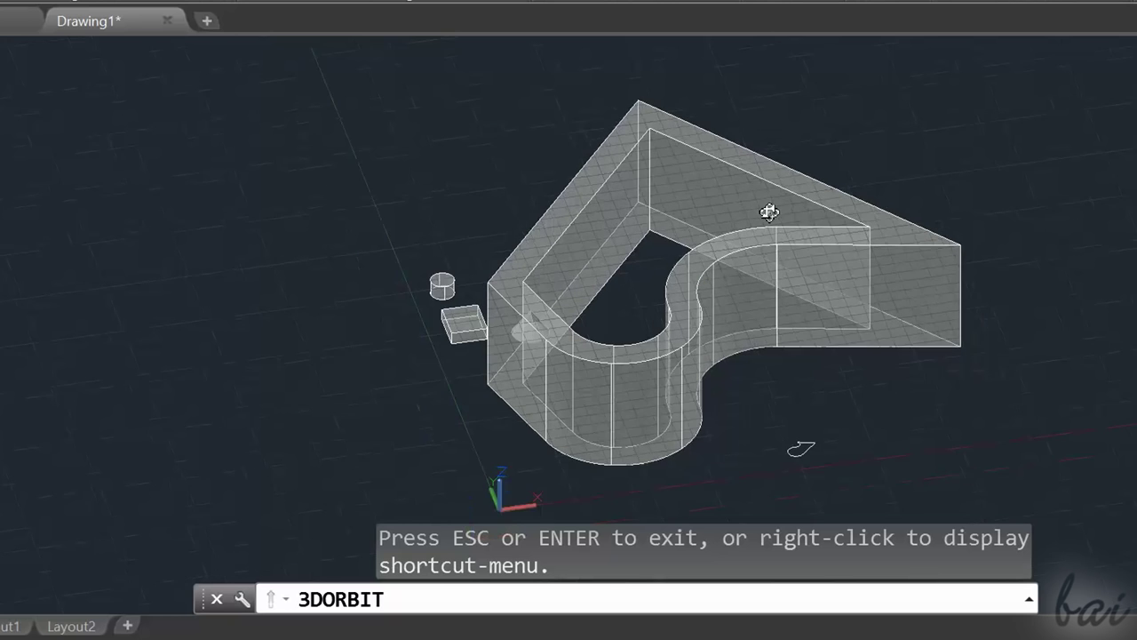
pyautogui.press('Escape')
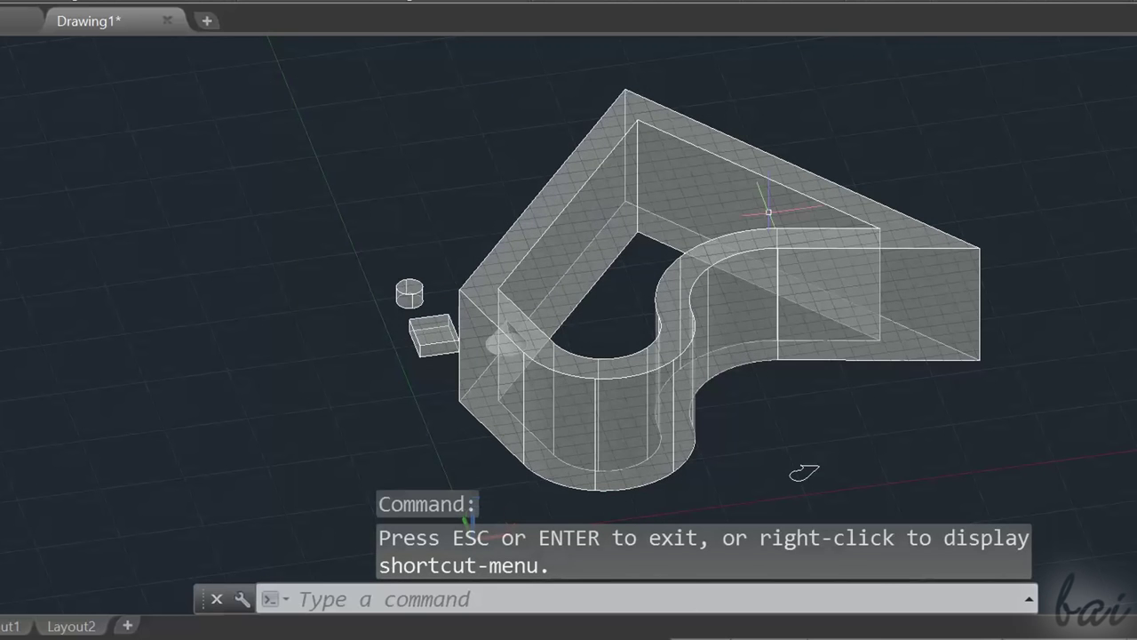
pyautogui.moveTo(768, 212)
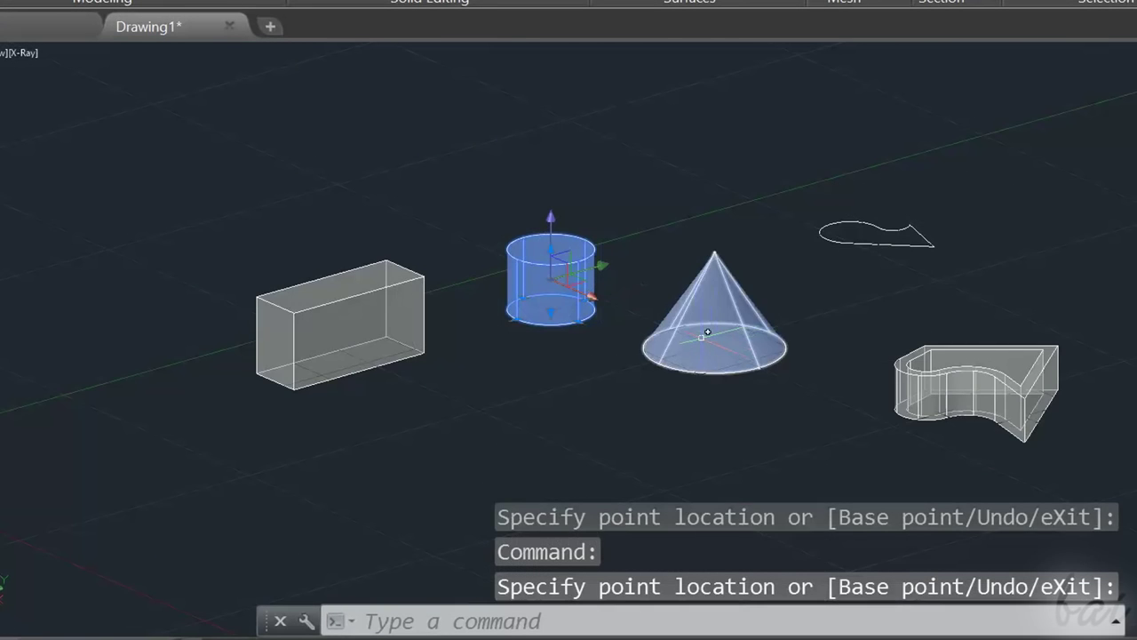
pyautogui.press('Escape')
pyautogui.scroll(5, 704, 335)
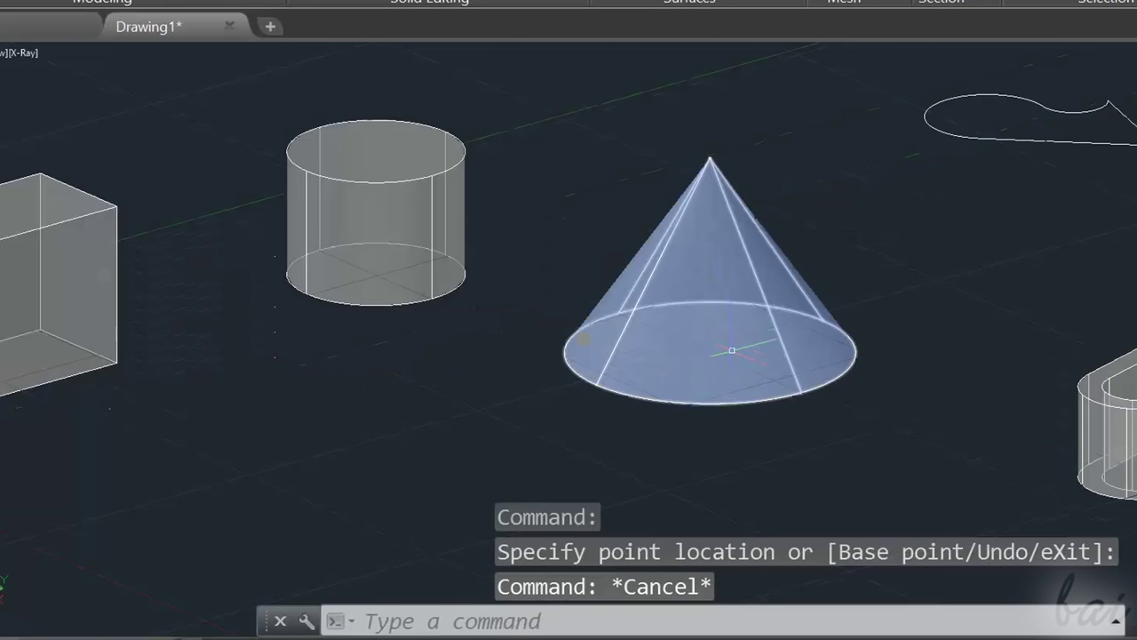
# Select the cone, then grab the outline's arc midpoint grip to stretch its rounded end.
pyautogui.click(679, 367)
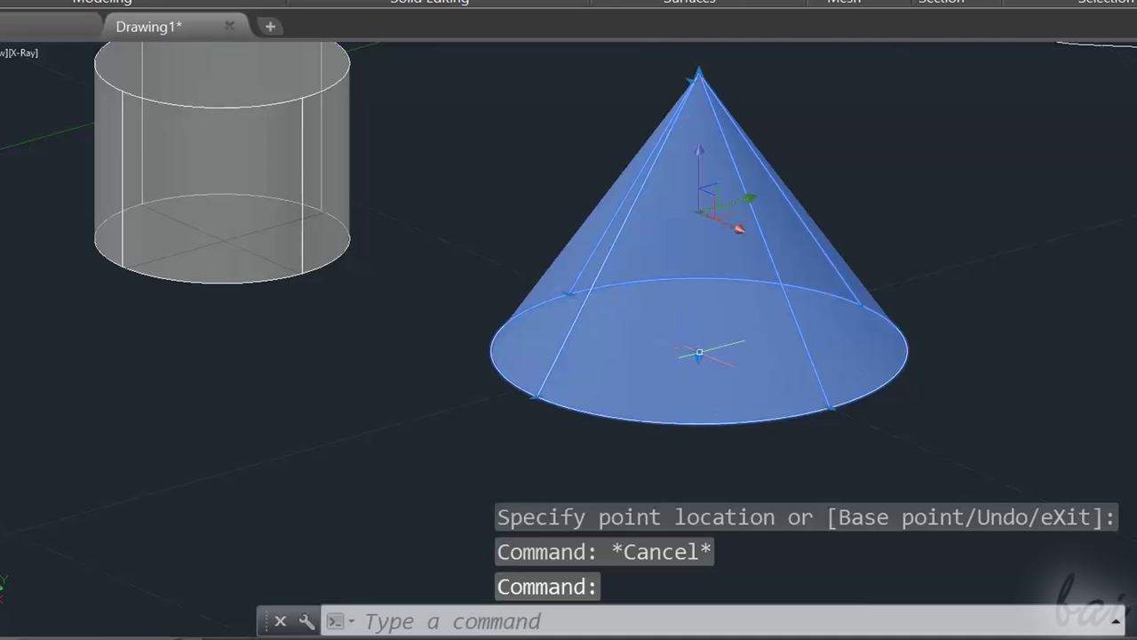
pyautogui.click(537, 397)
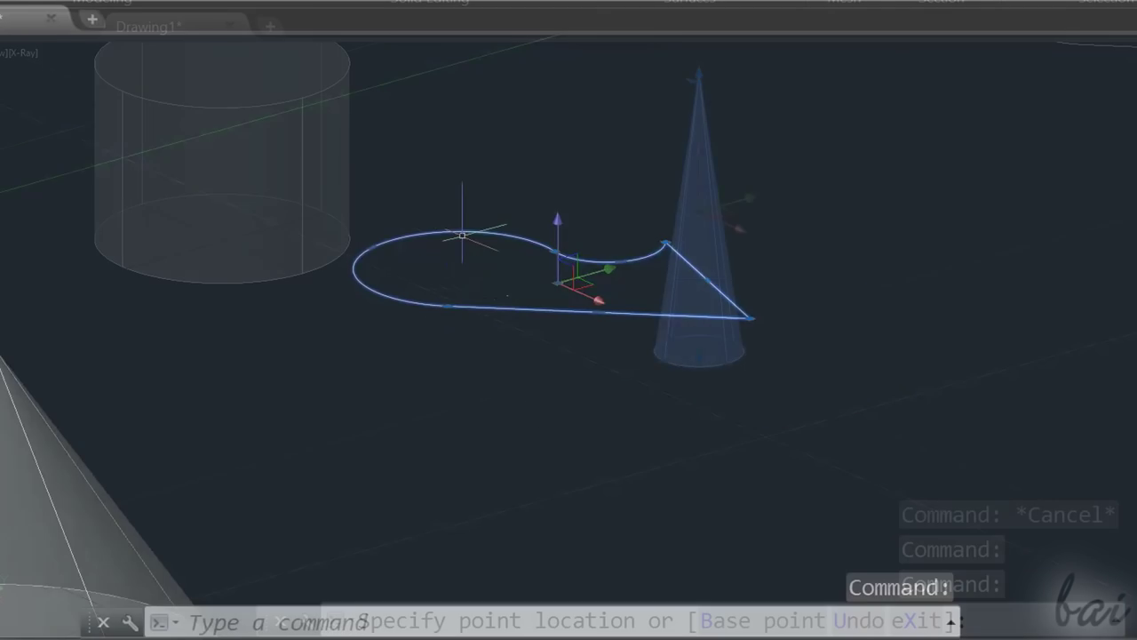
pyautogui.scroll(3, 456, 222)
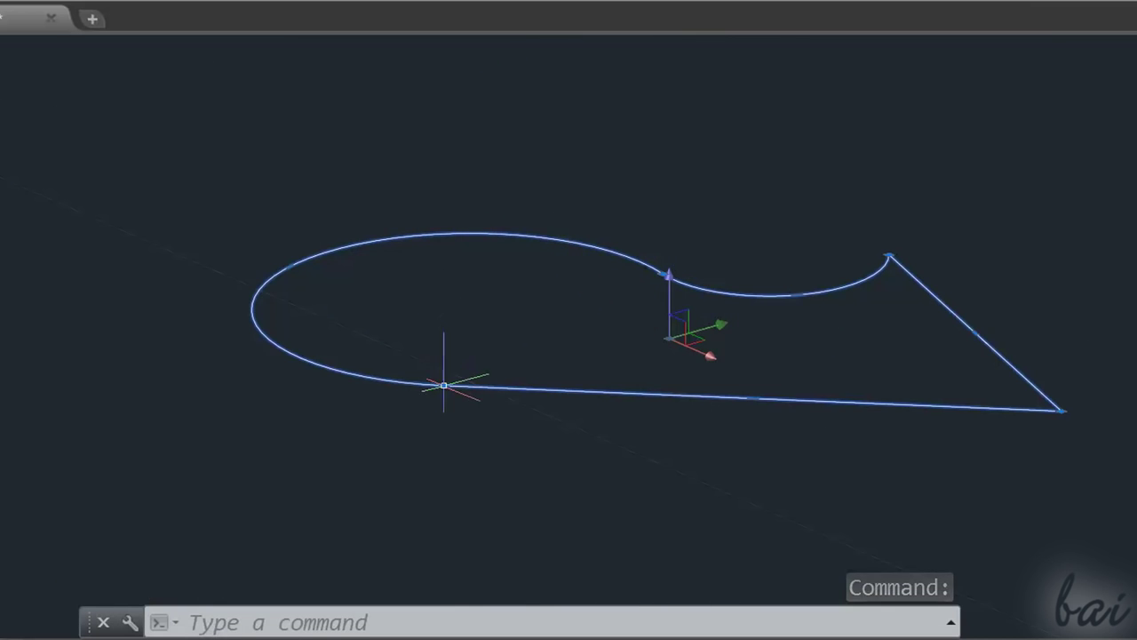
pyautogui.click(443, 385)
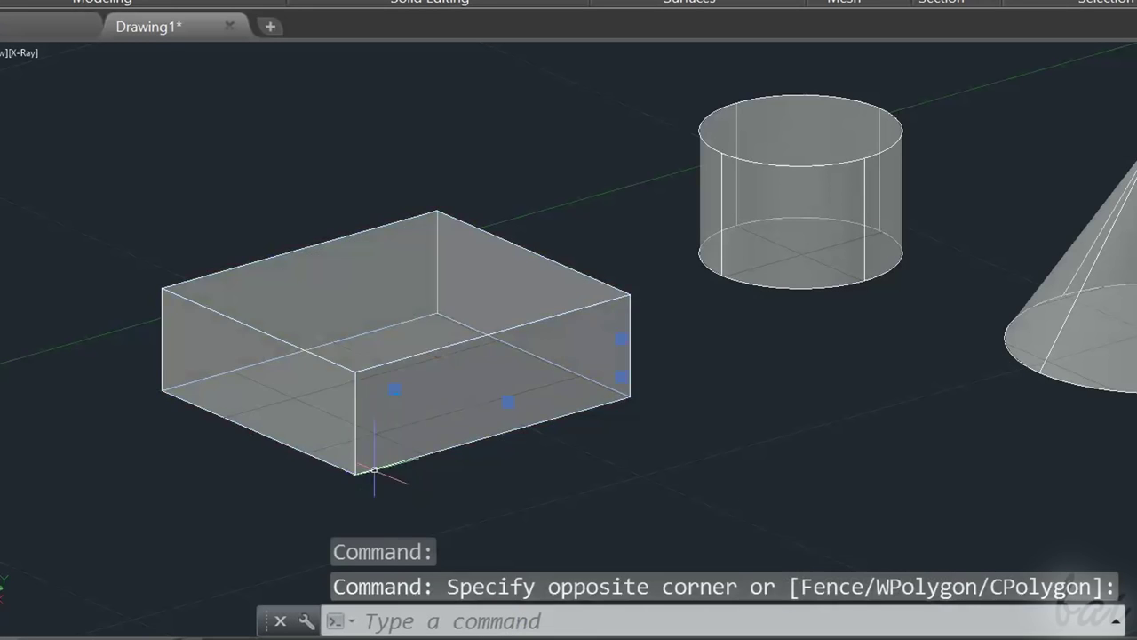
pyautogui.press('Escape')
pyautogui.click(389, 424)
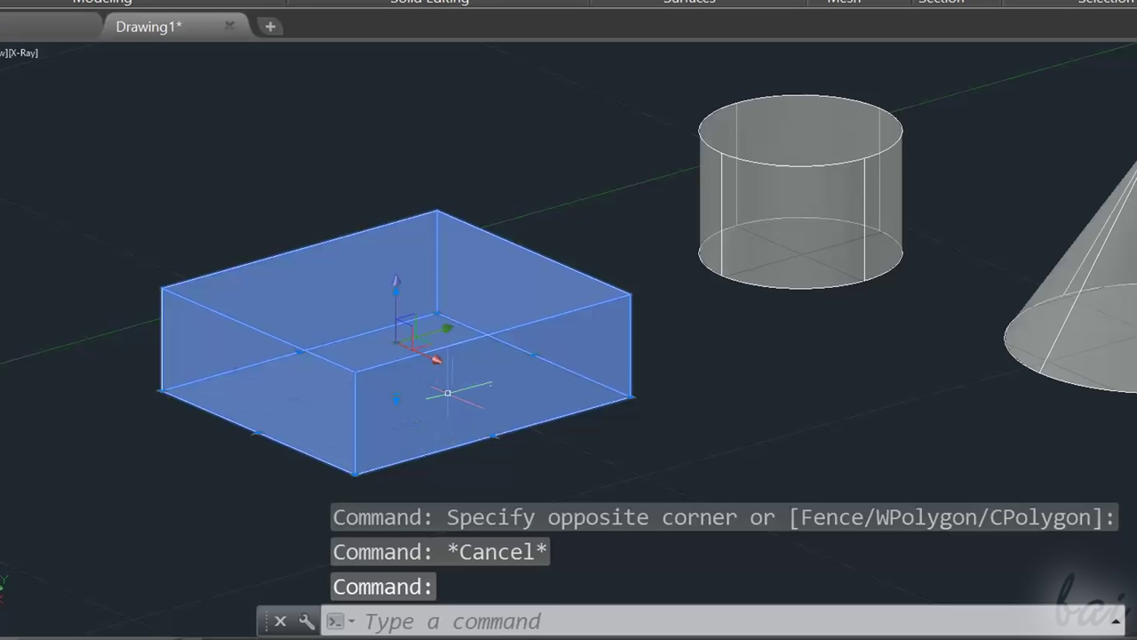
pyautogui.scroll(2, 451, 385)
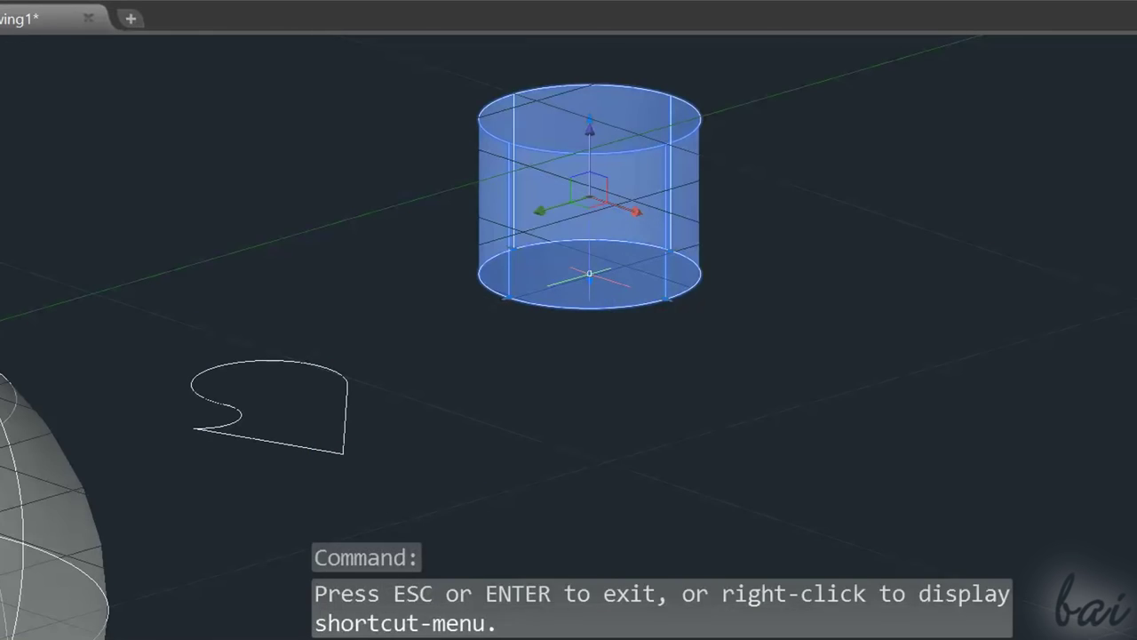
pyautogui.click(589, 274)
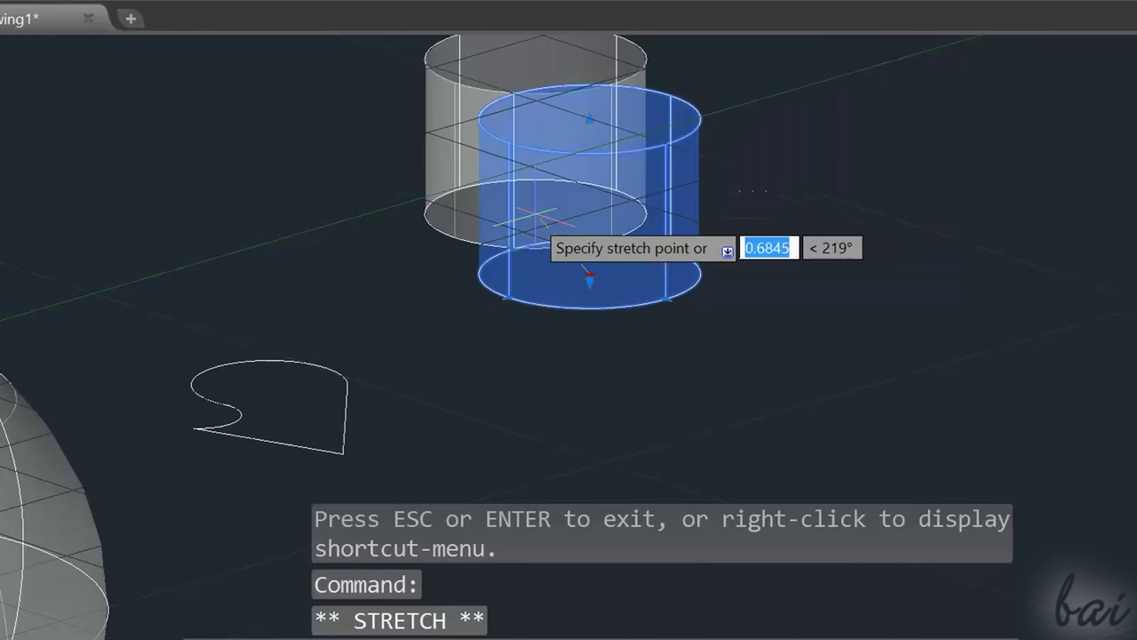
pyautogui.press('Escape')
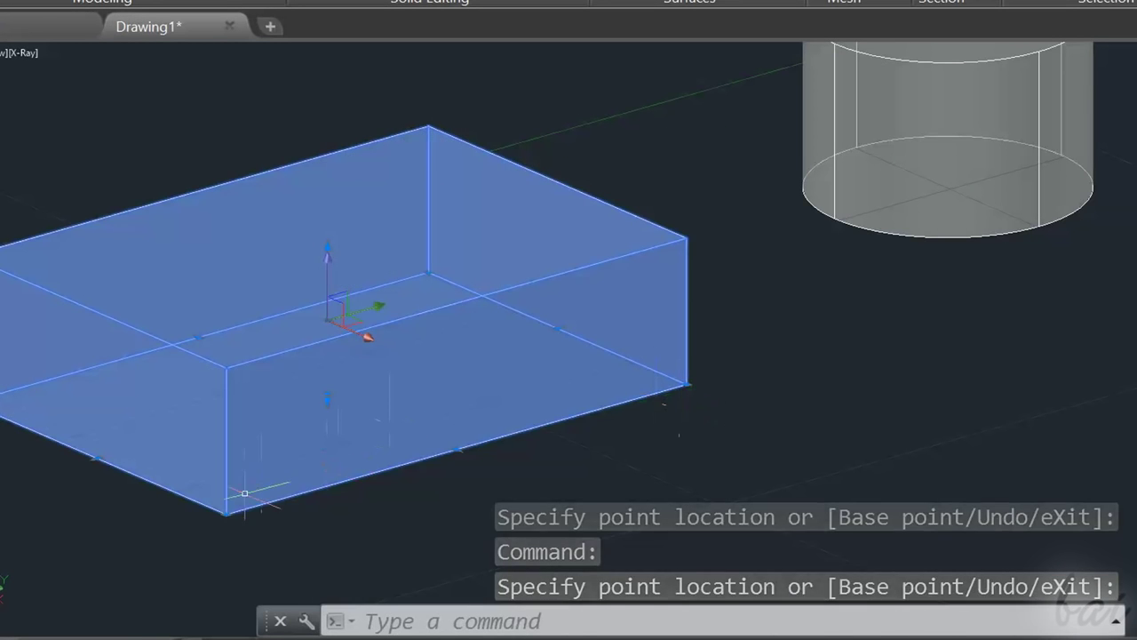
pyautogui.click(227, 511)
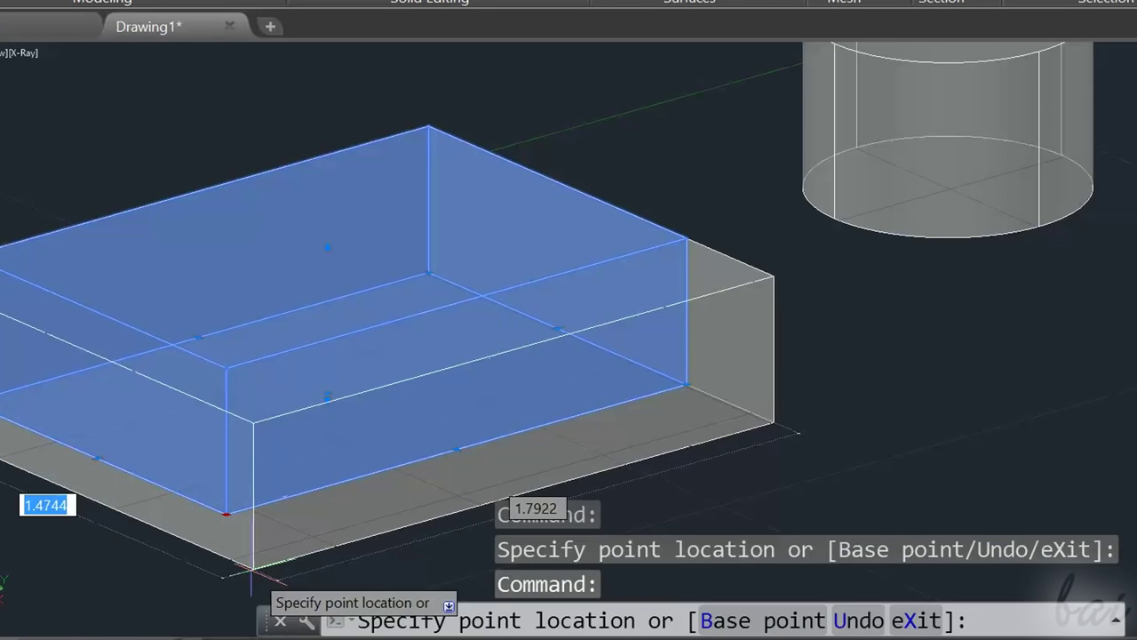
pyautogui.press('Escape')
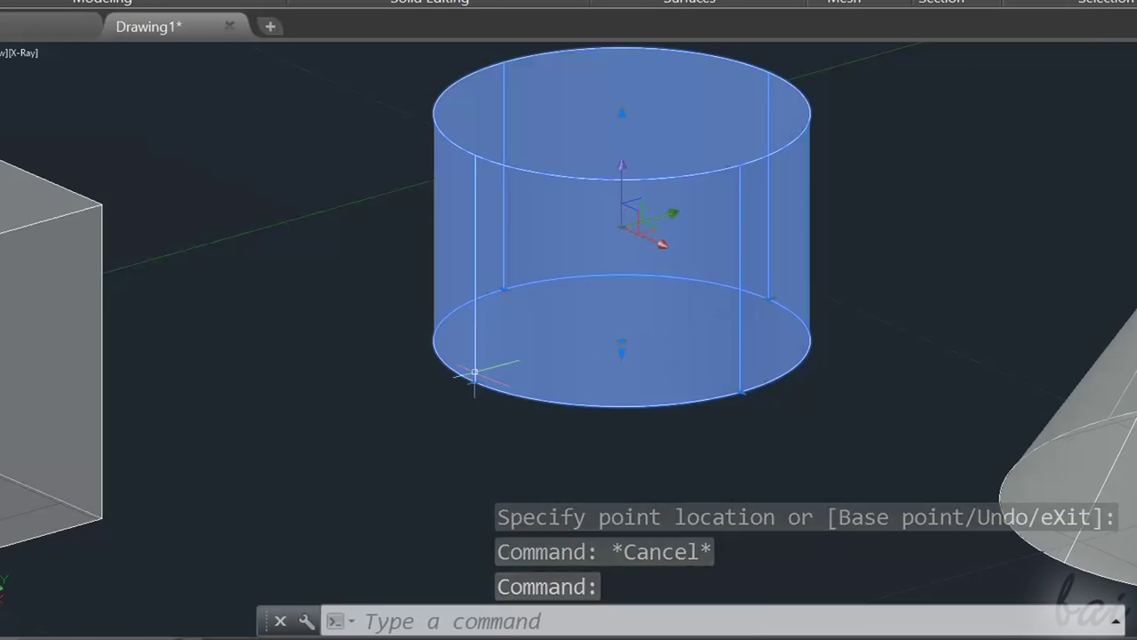
pyautogui.click(475, 382)
pyautogui.scroll(-2, 351, 401)
pyautogui.press('Escape')
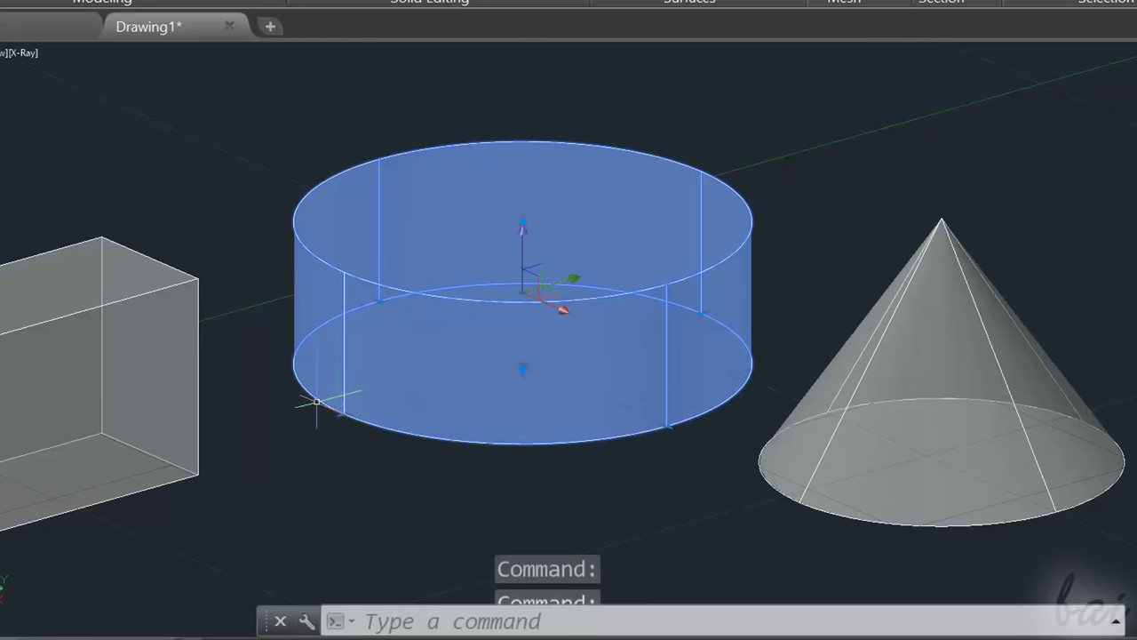
pyautogui.click(343, 419)
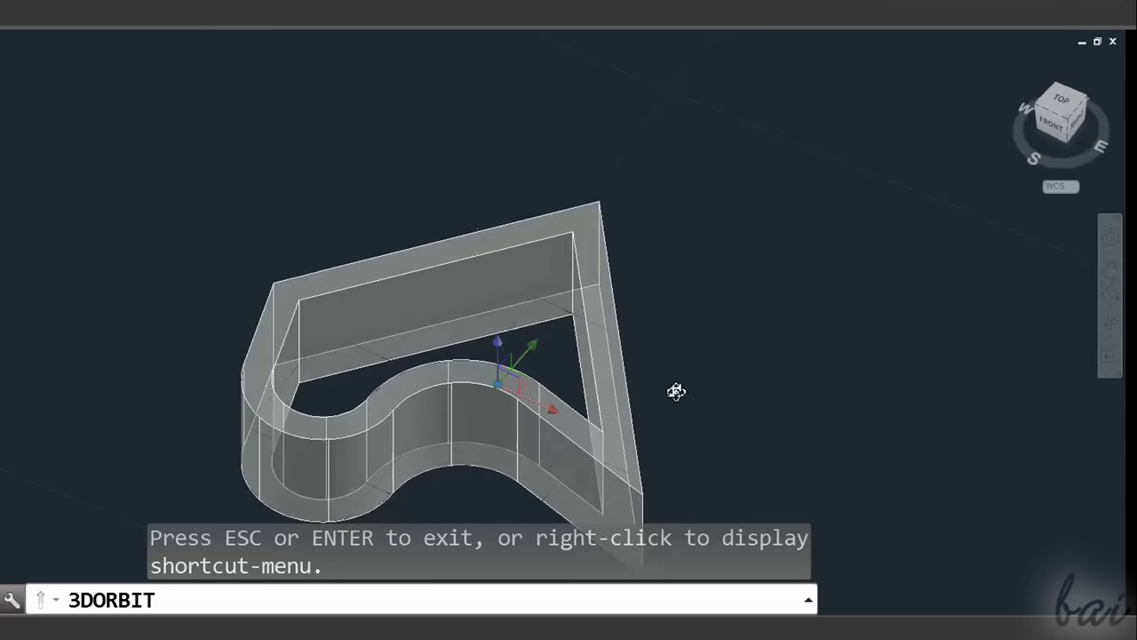
pyautogui.moveTo(676, 391); pyautogui.dragTo(406, 326)
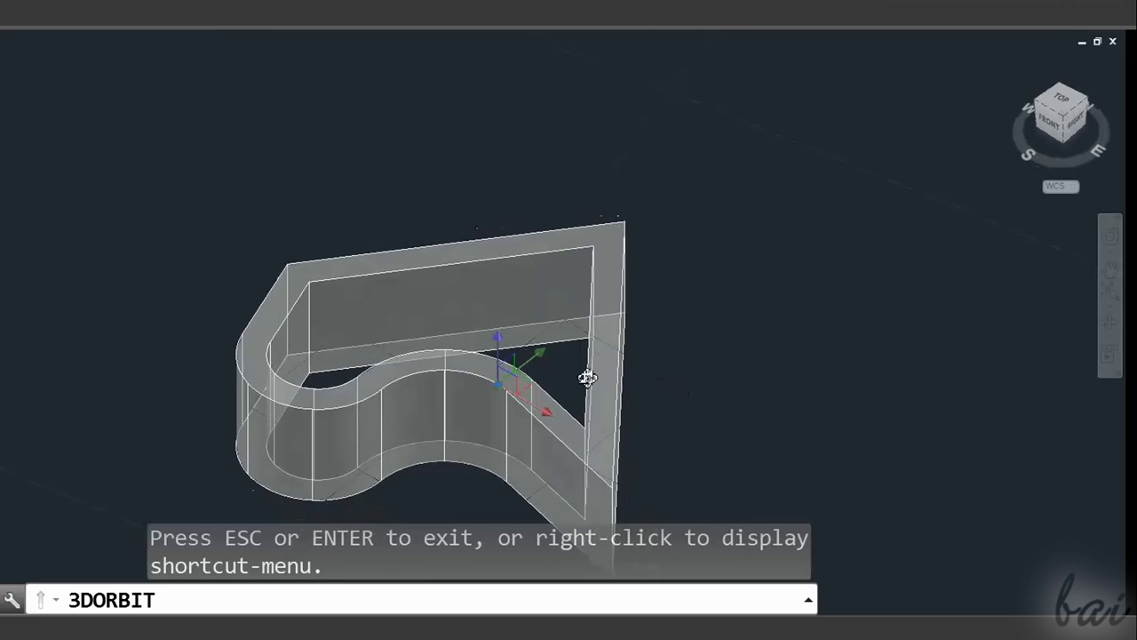
pyautogui.press('Escape')
pyautogui.scroll(2, 296, 287)
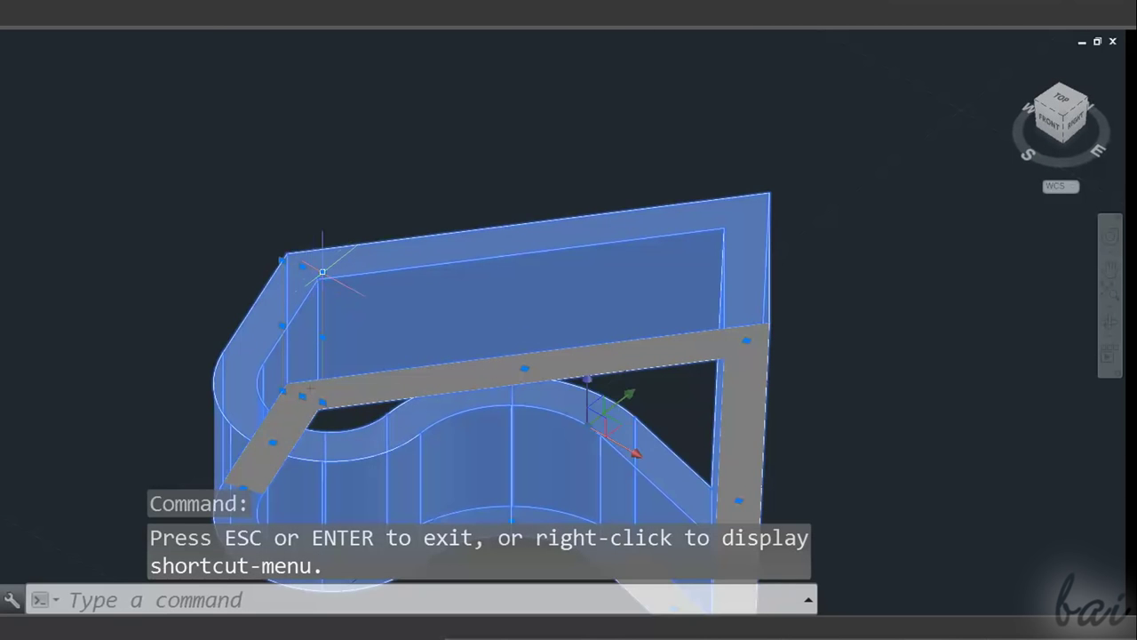
pyautogui.click(276, 261)
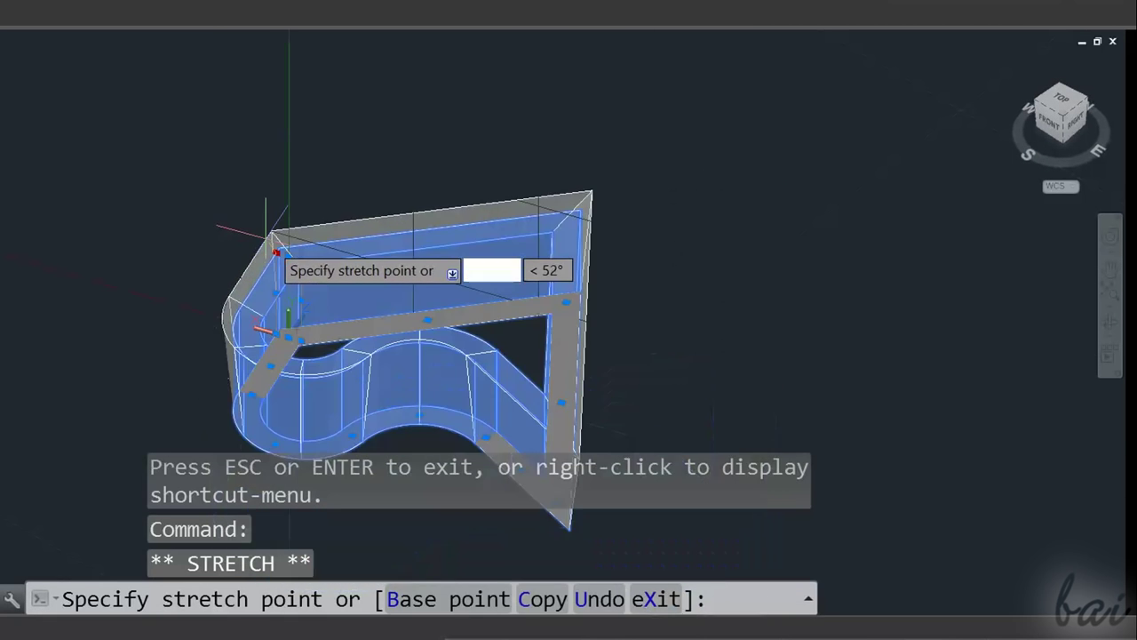
pyautogui.click(258, 254)
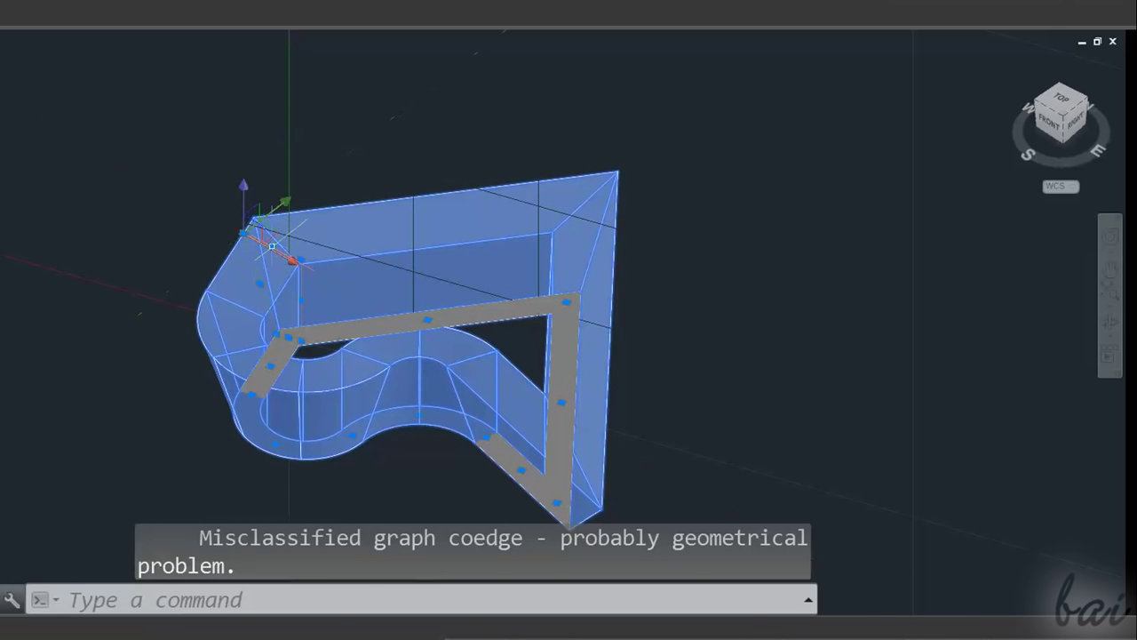
pyautogui.hotkey('ctrl', 'z')
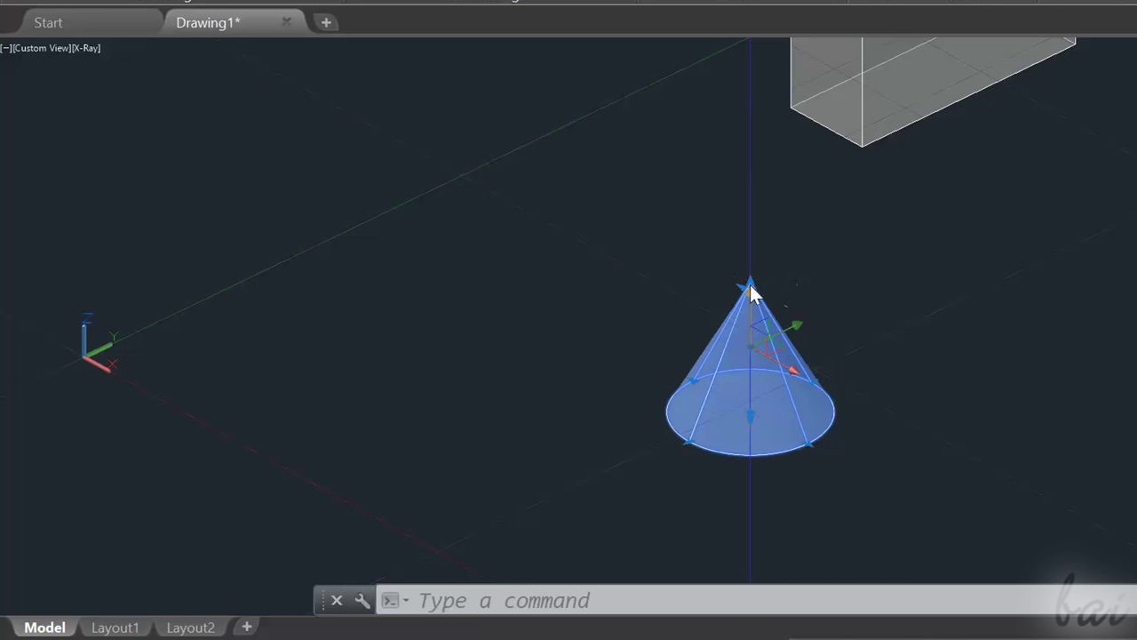
pyautogui.press('Escape')
pyautogui.click(89, 47)
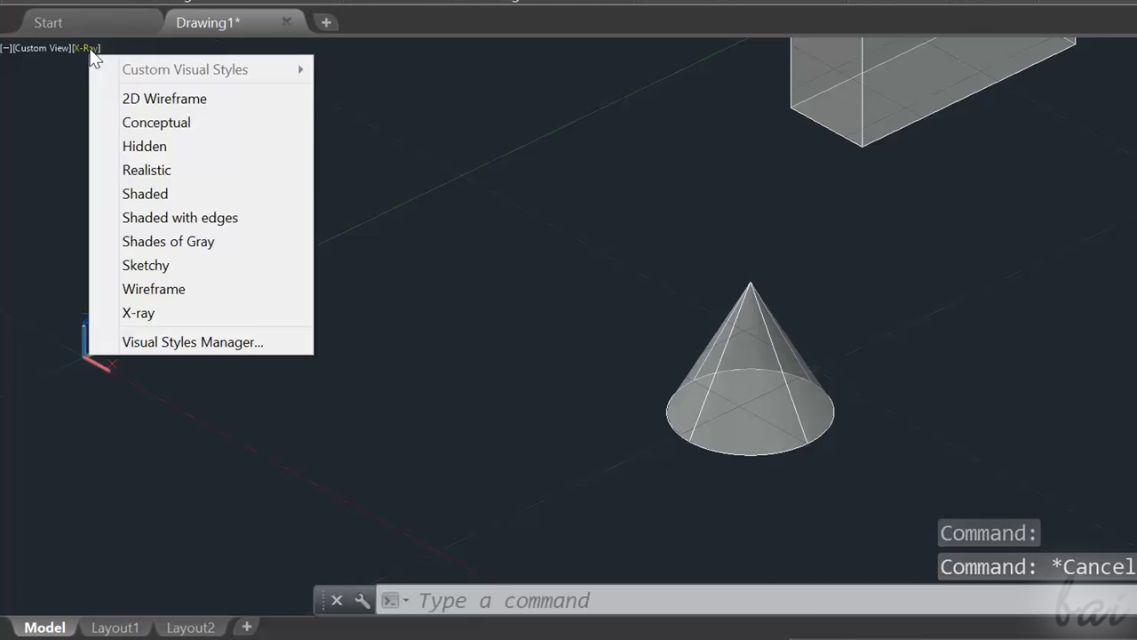
pyautogui.click(157, 99)
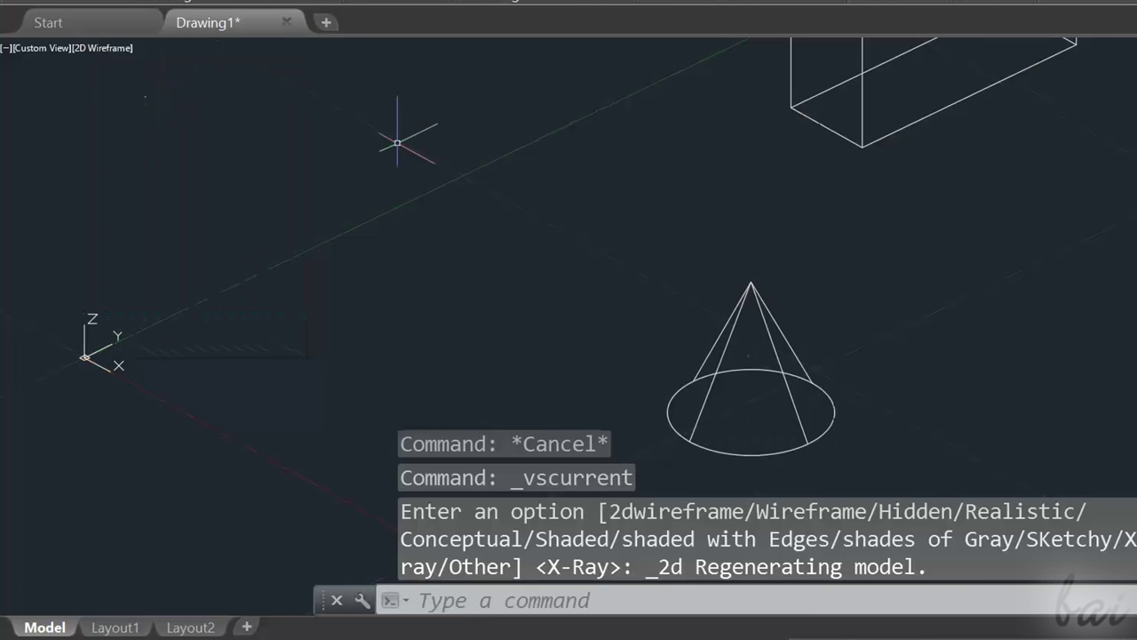
pyautogui.click(787, 385)
pyautogui.hotkey('alt', 'x')
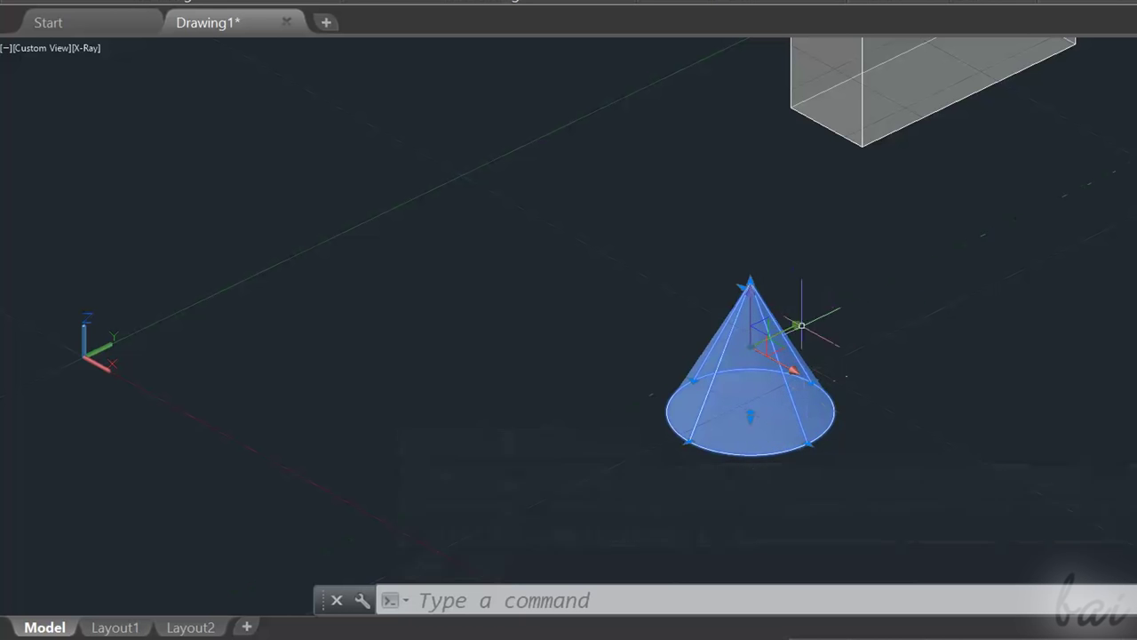
# Move the cone along the X axis near the box, then down-left, then up-left.
pyautogui.scroll(-2, 799, 327)
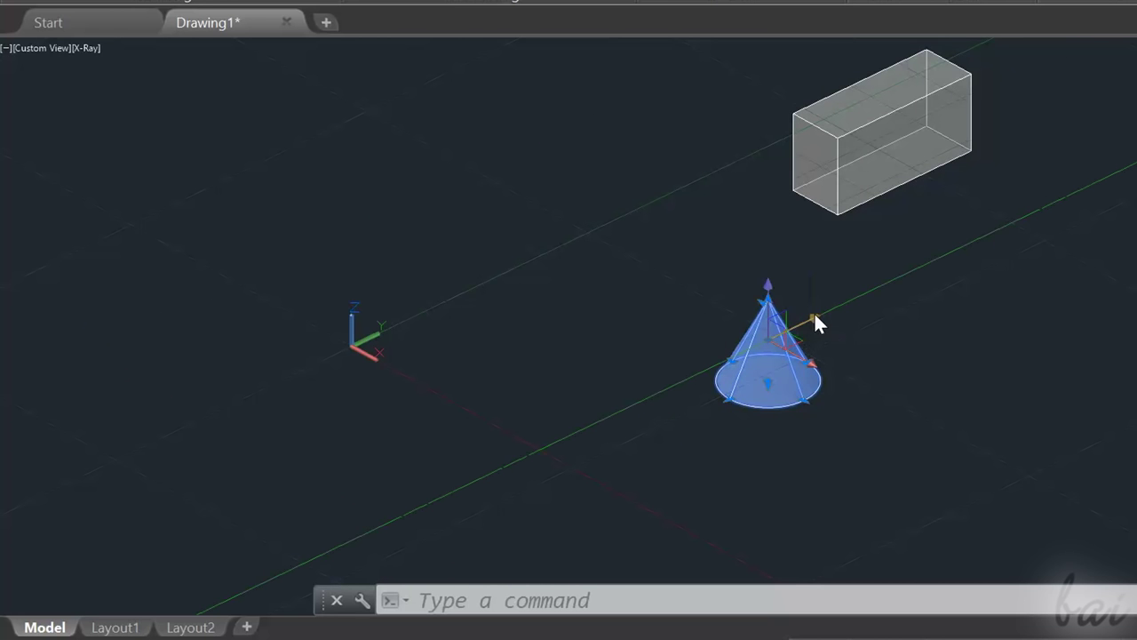
pyautogui.click(810, 322)
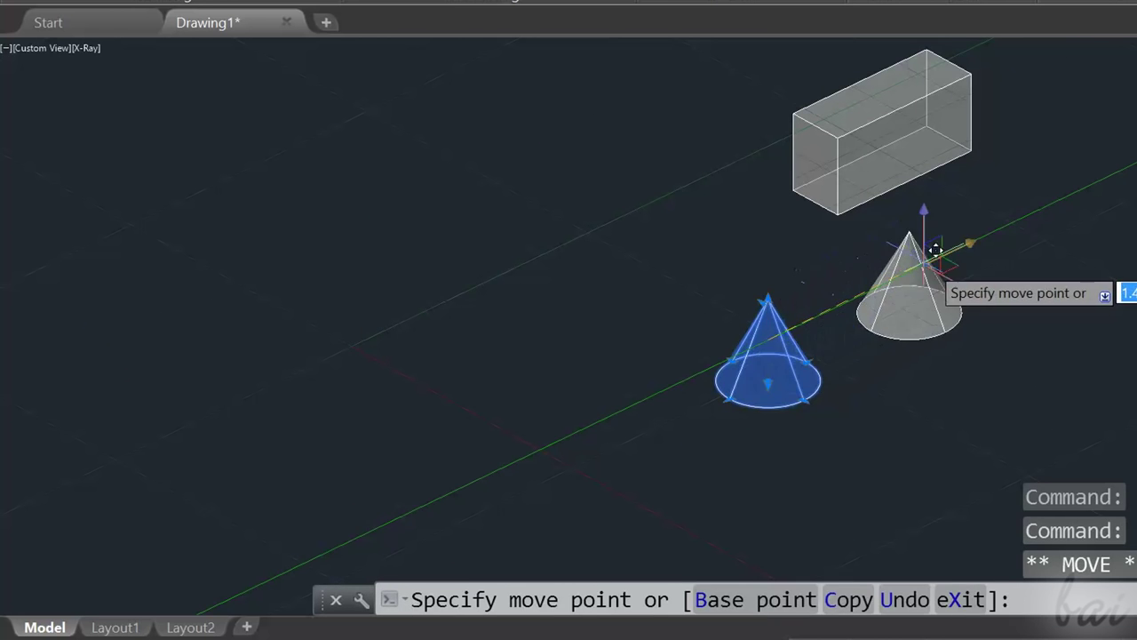
pyautogui.click(939, 253)
pyautogui.click(973, 237)
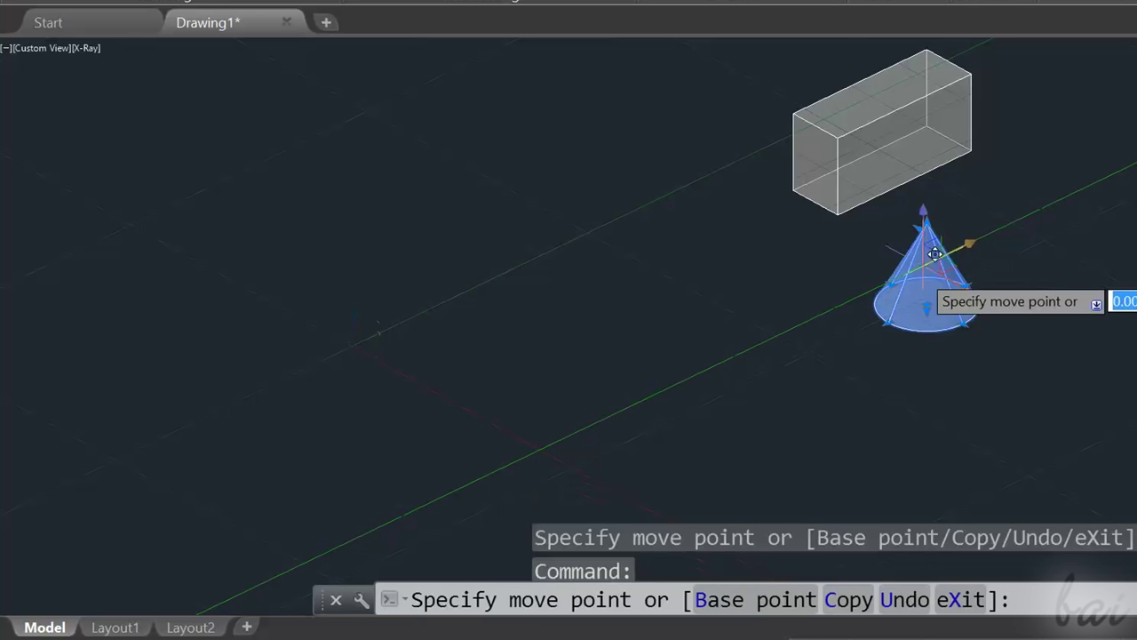
pyautogui.click(666, 387)
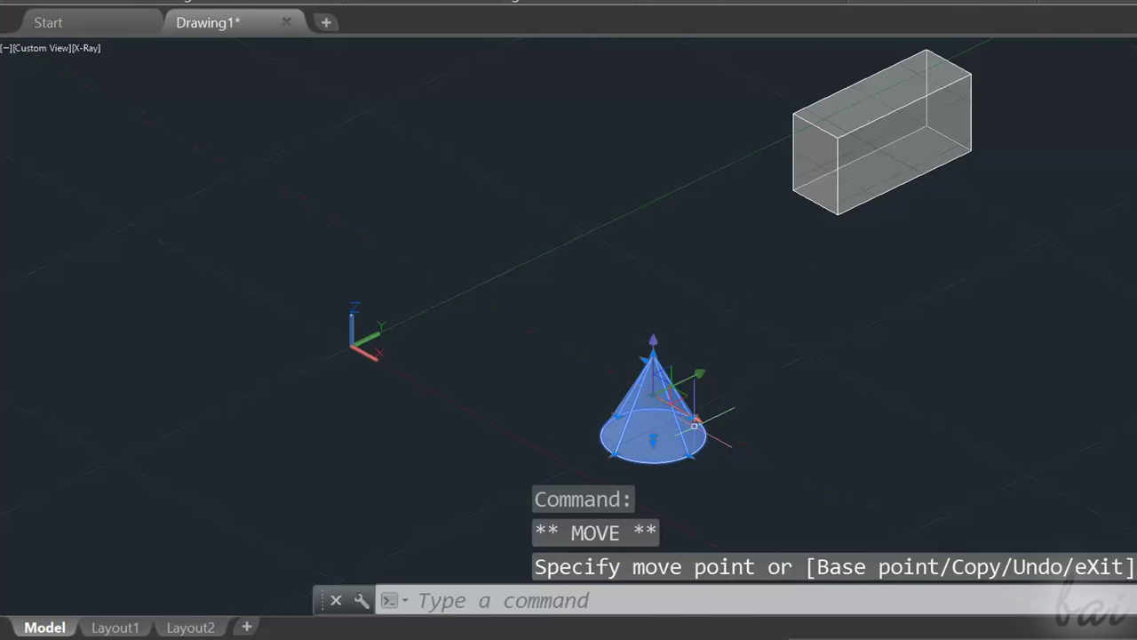
pyautogui.click(702, 429)
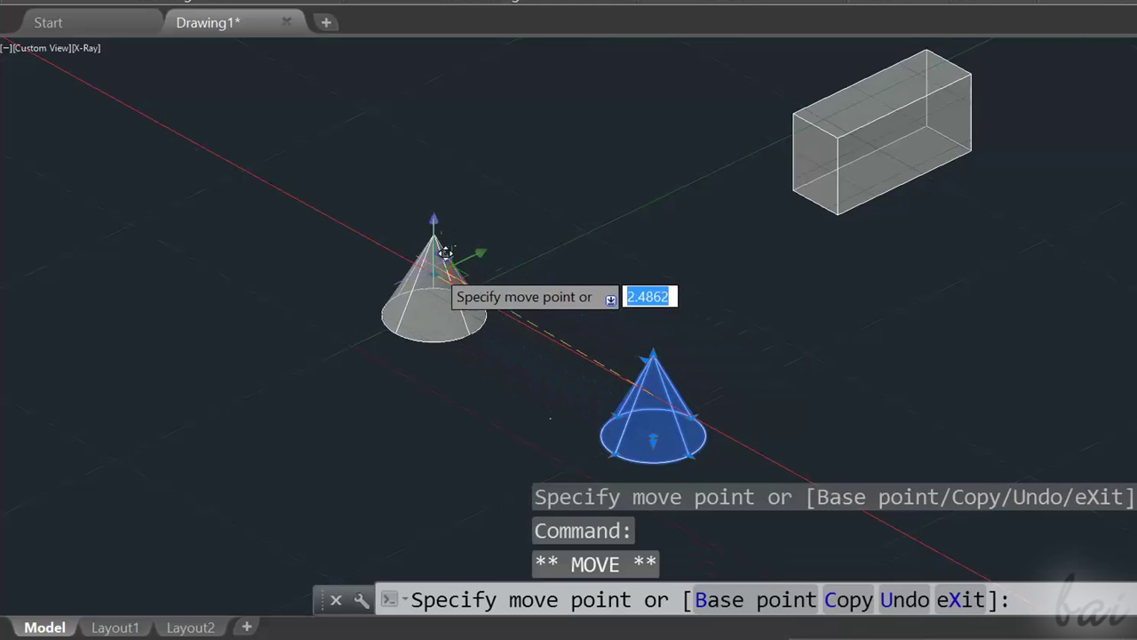
pyautogui.click(432, 264)
# Shift the cone back down-right and to the right, cancelling a final planar move.
pyautogui.click(478, 304)
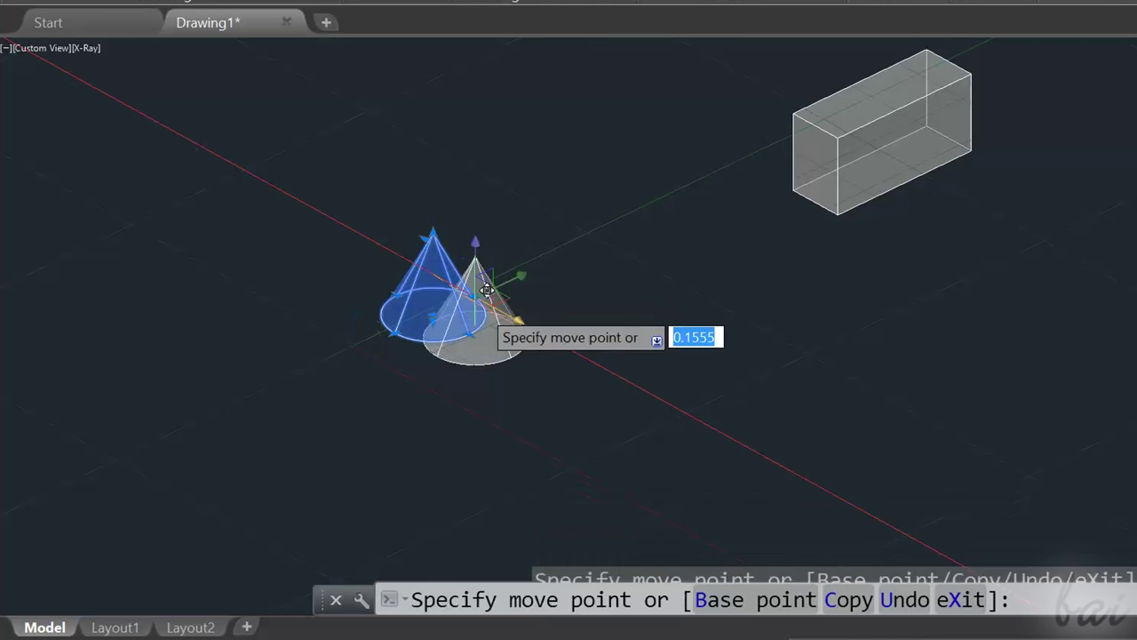
pyautogui.click(766, 457)
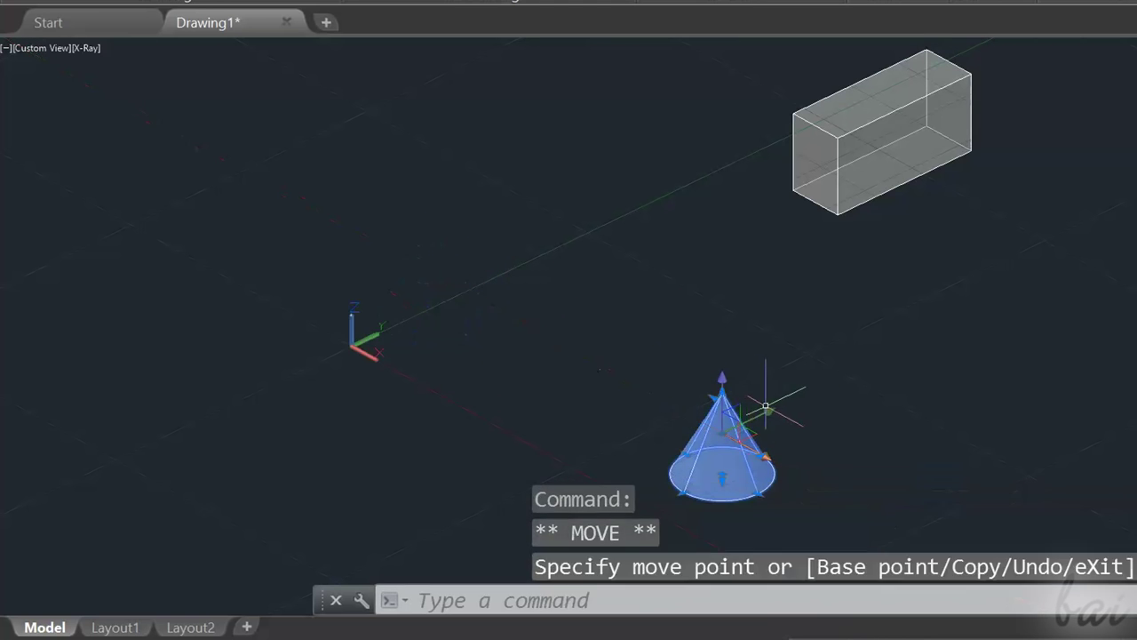
pyautogui.click(722, 478)
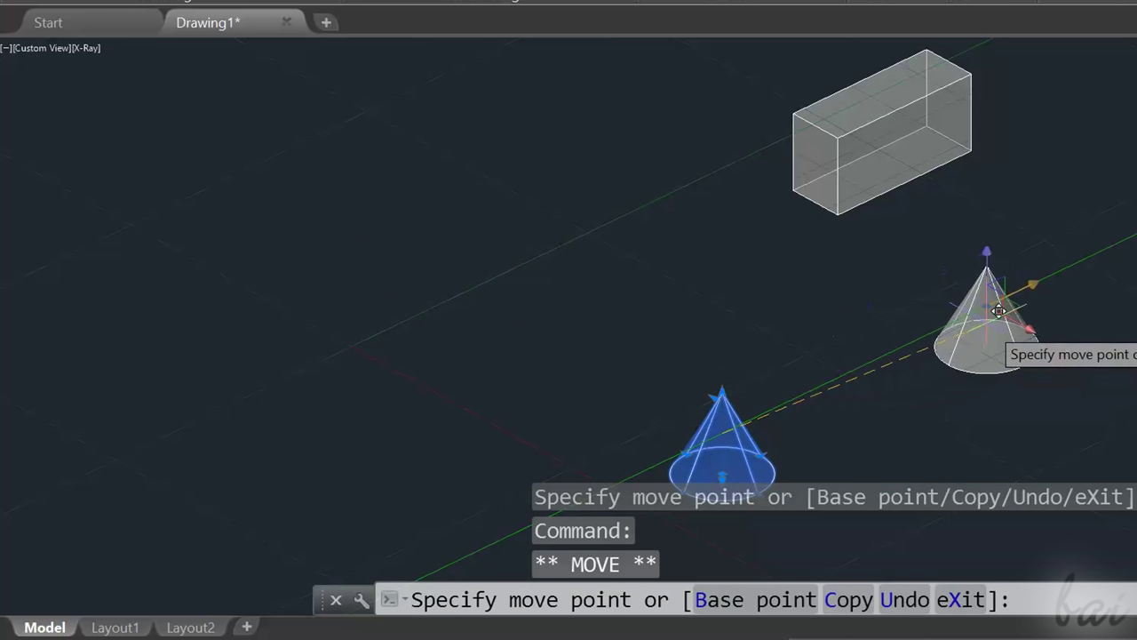
pyautogui.click(989, 317)
pyautogui.scroll(2, 613, 324)
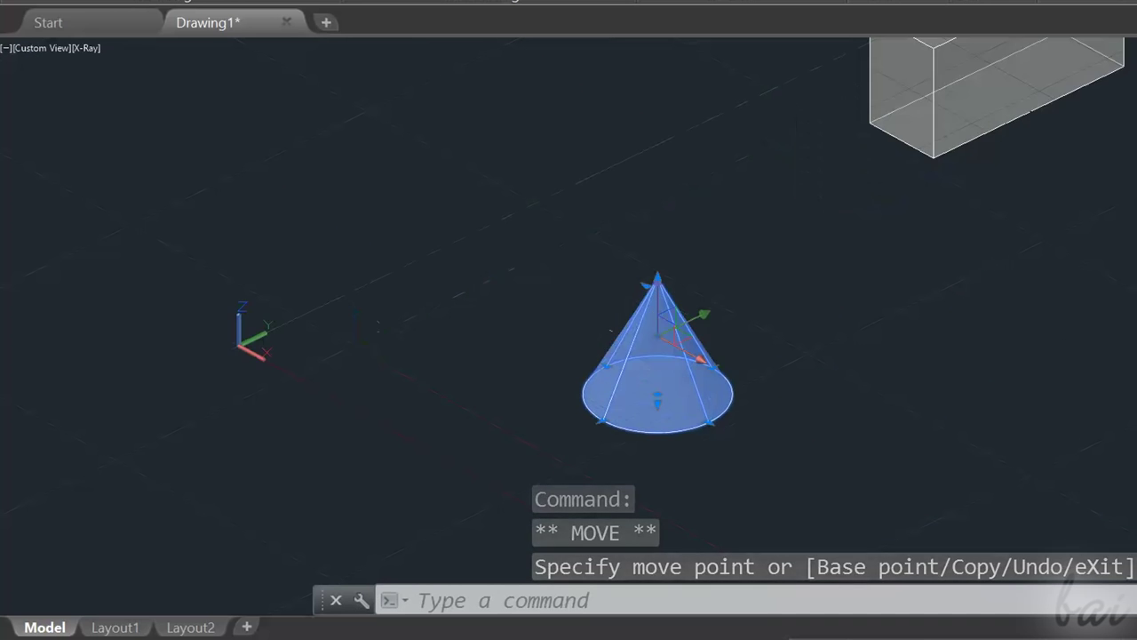
pyautogui.click(685, 338)
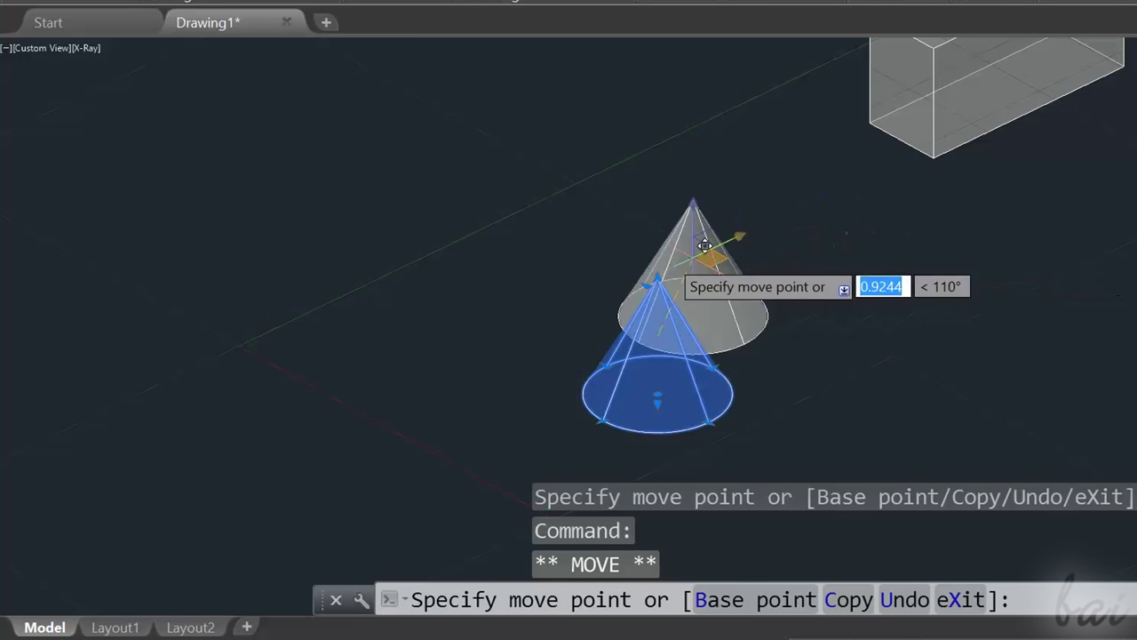
pyautogui.press('Escape')
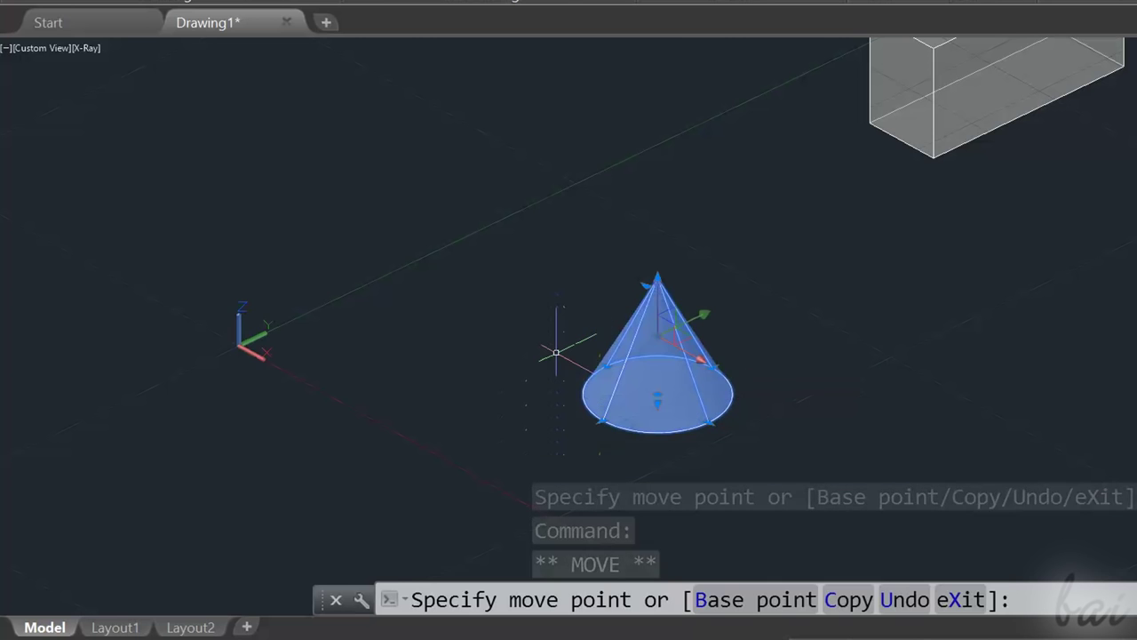
pyautogui.scroll(2, 557, 352)
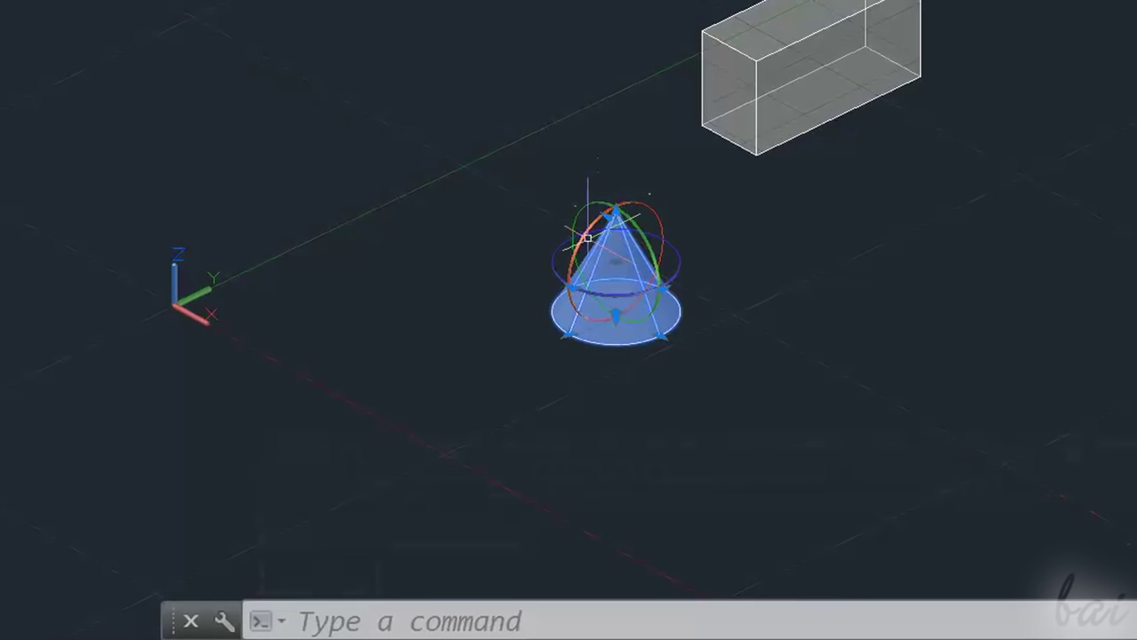
# Try the cone's Rotate gizmo, then drag the box and cone together to a new spot.
pyautogui.click(587, 238)
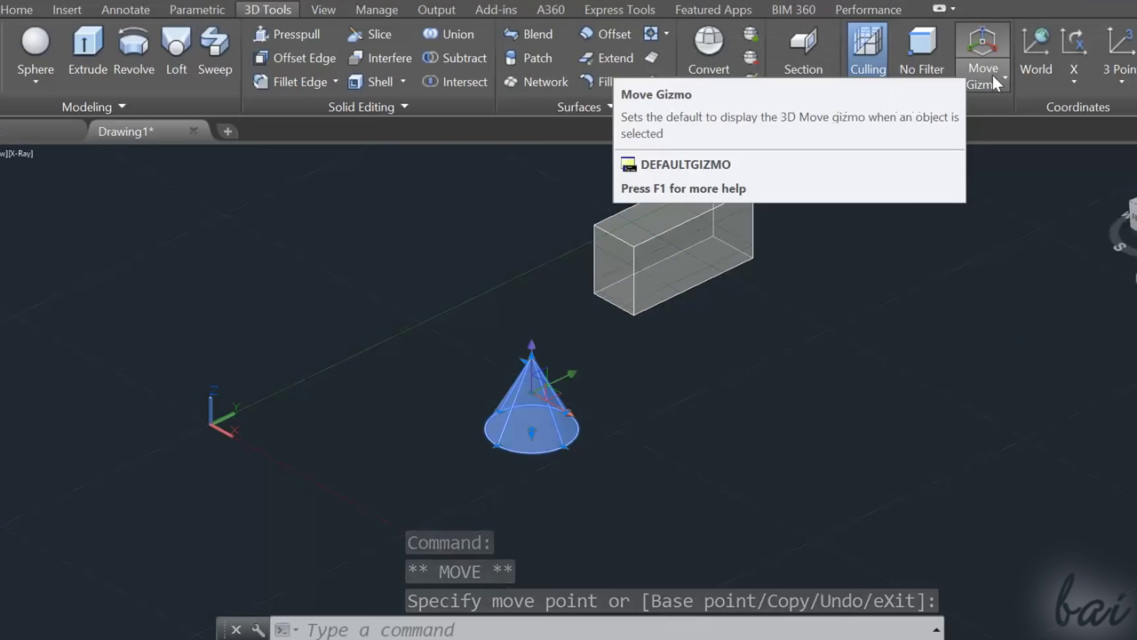
pyautogui.click(1004, 78)
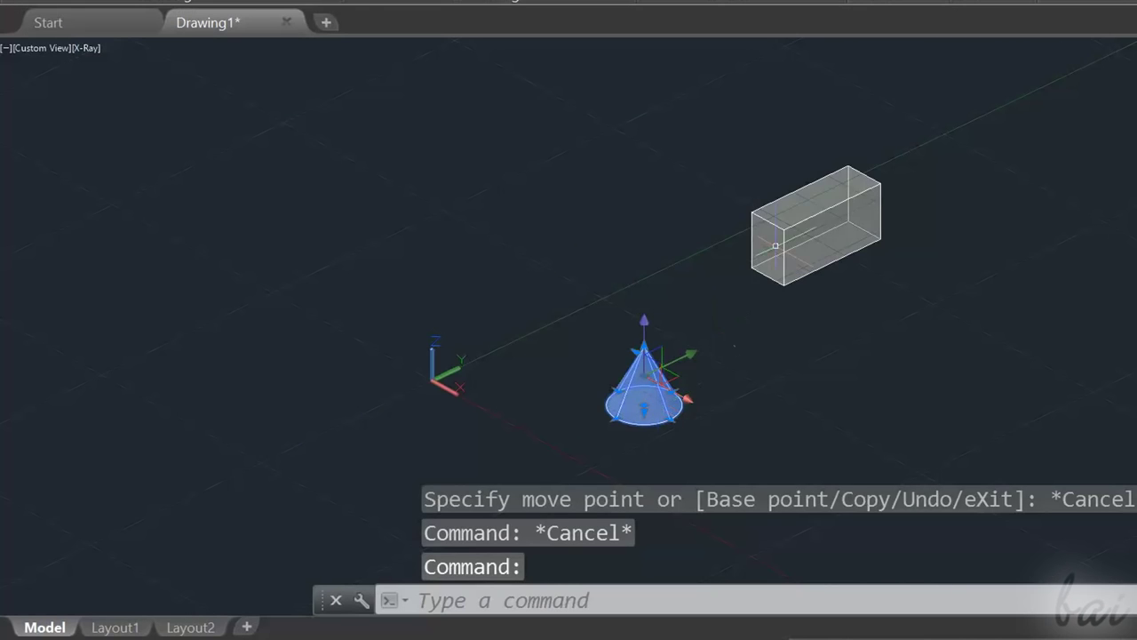
pyautogui.click(800, 238)
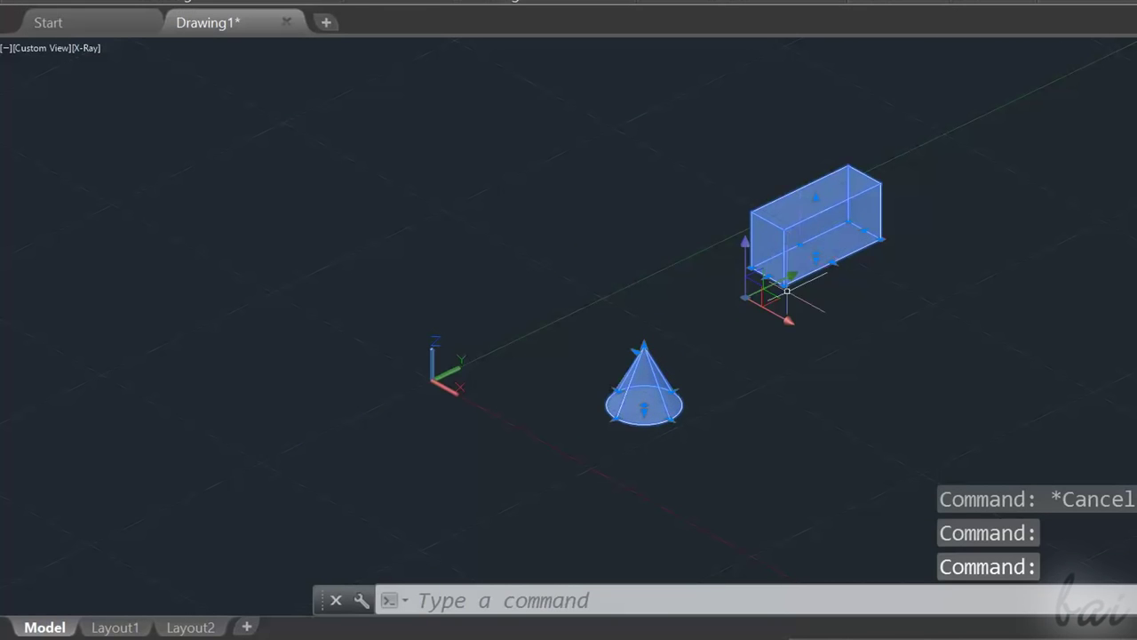
pyautogui.click(790, 318)
pyautogui.click(868, 385)
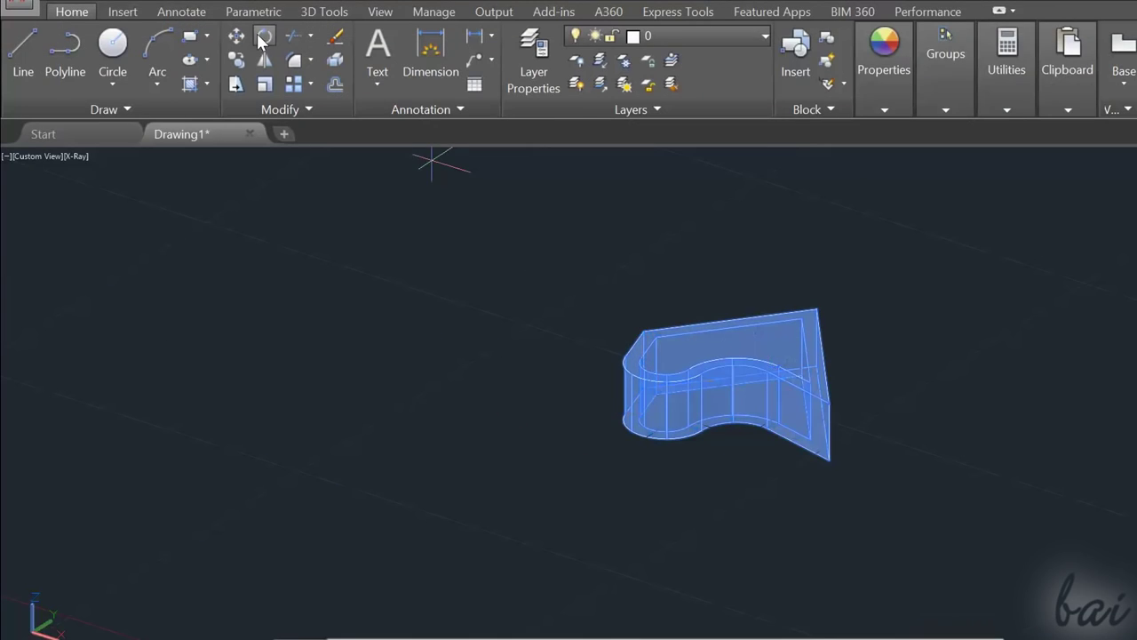
pyautogui.click(259, 38)
# Rotate the curved-profile solid about a picked base point, then pick a box corner as the next base.
pyautogui.click(655, 394)
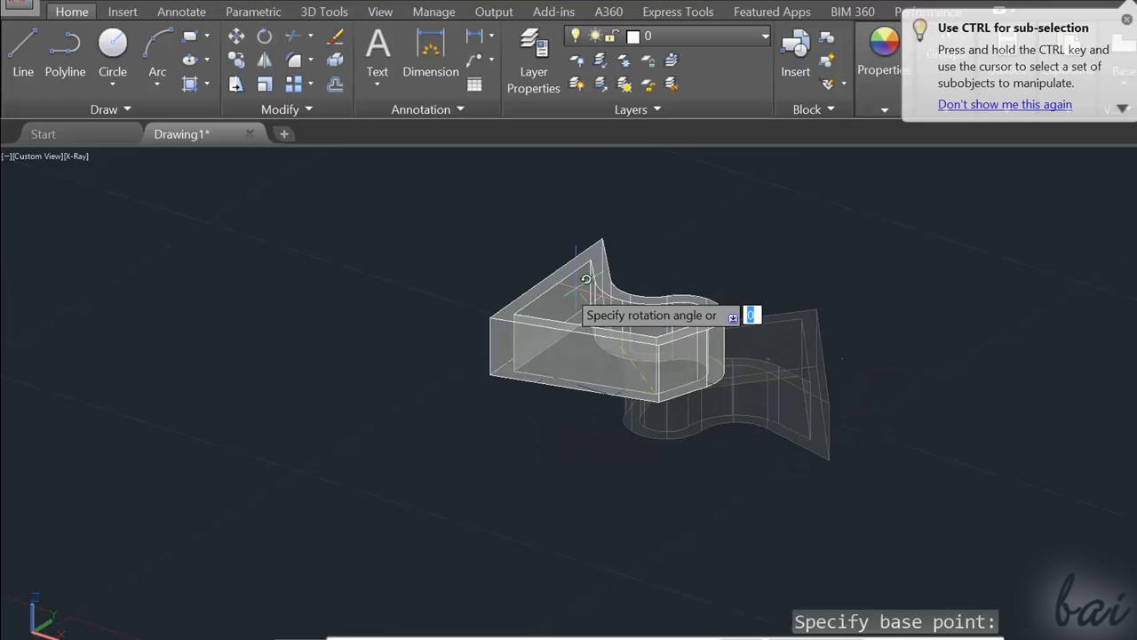
pyautogui.click(711, 458)
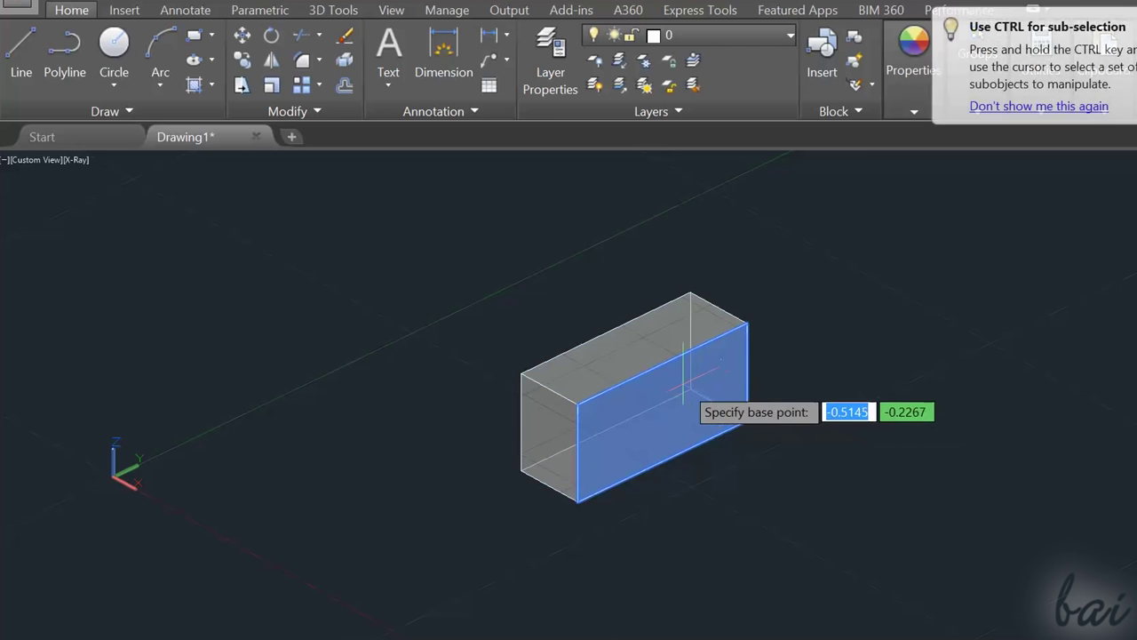
pyautogui.click(746, 421)
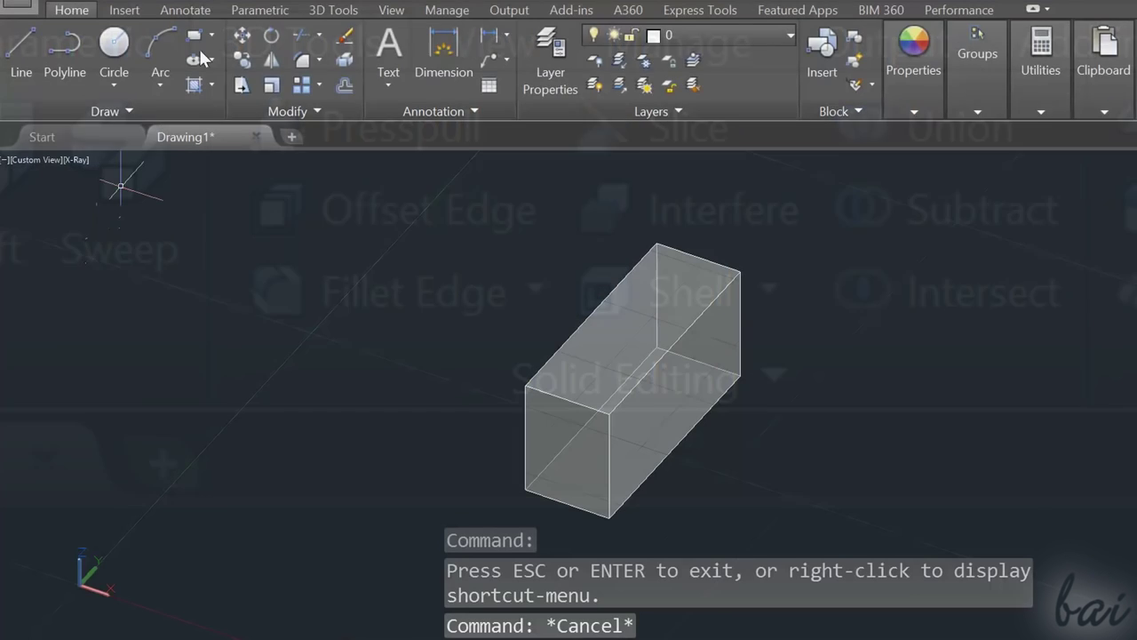
# Press-pull the box's top face to a new height.
pyautogui.click(322, 11)
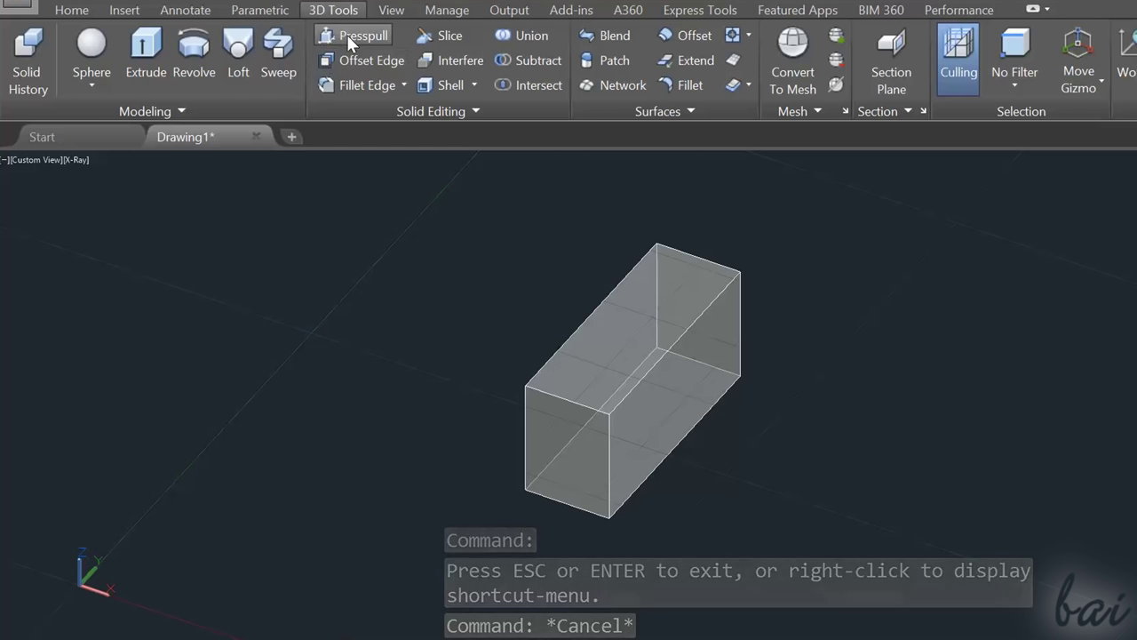
pyautogui.click(348, 39)
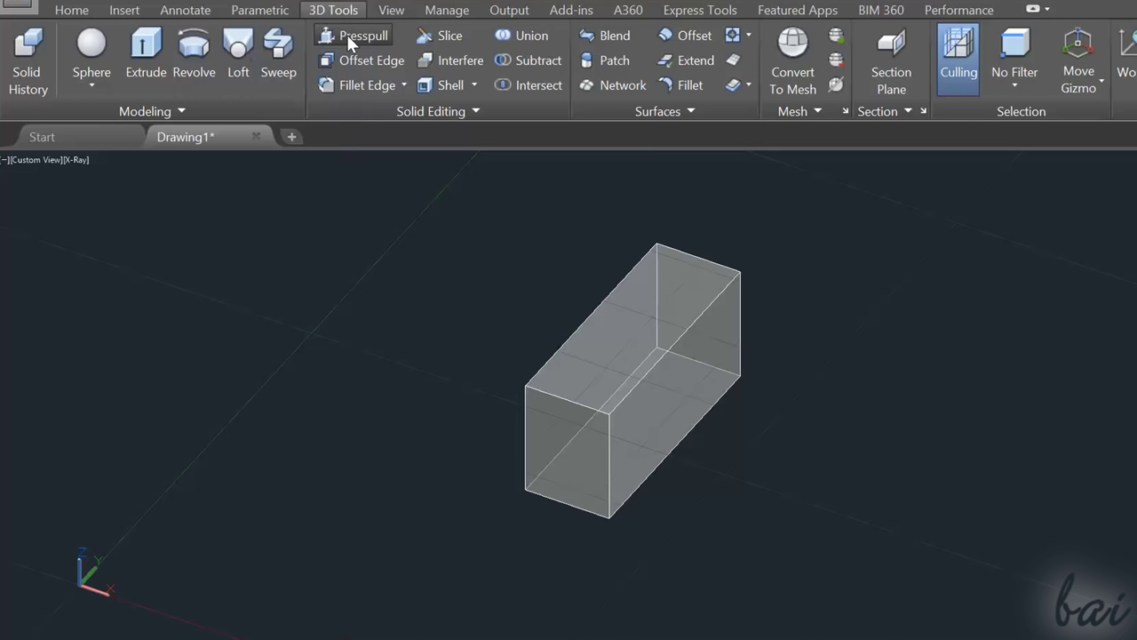
pyautogui.click(571, 338)
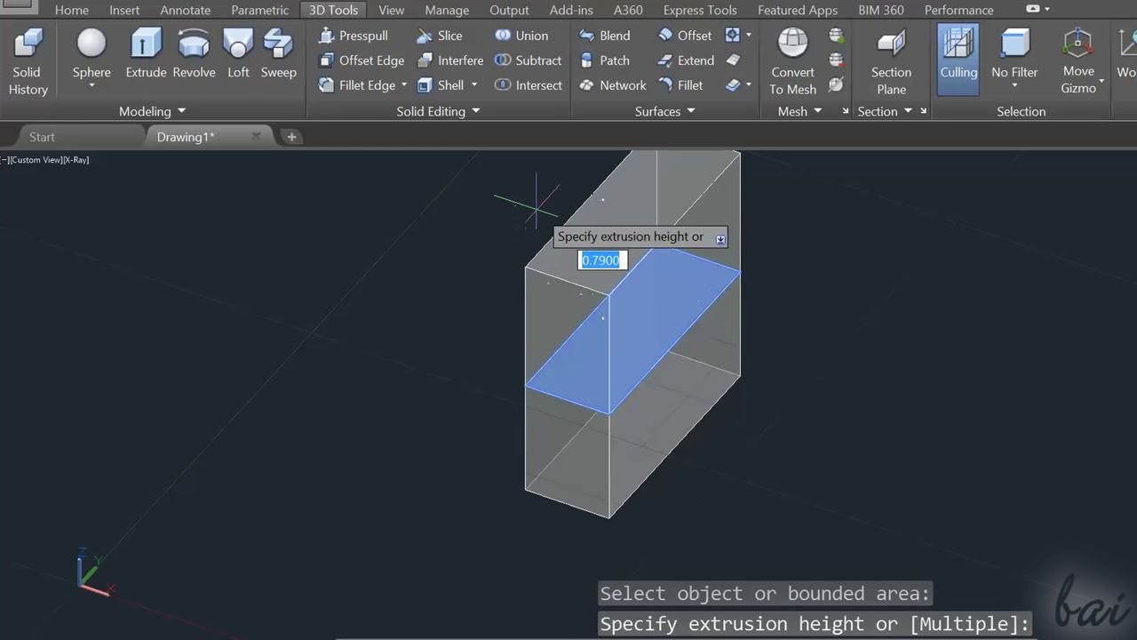
pyautogui.click(506, 234)
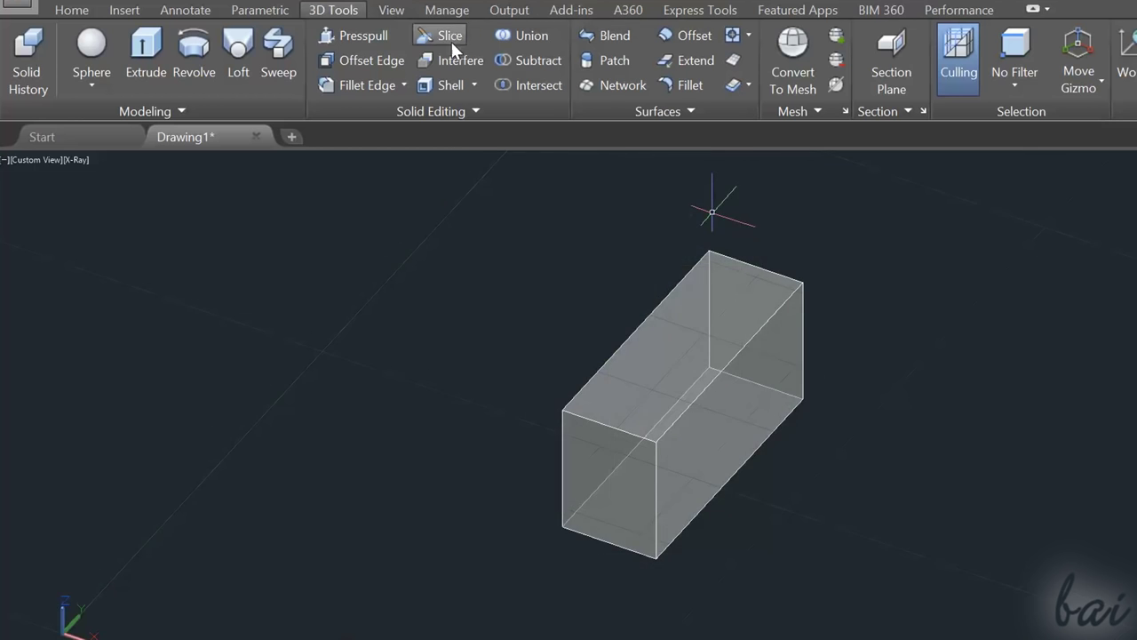
# Slice the box with a plane from its top corner to the lower edge, keeping both halves.
pyautogui.click(448, 39)
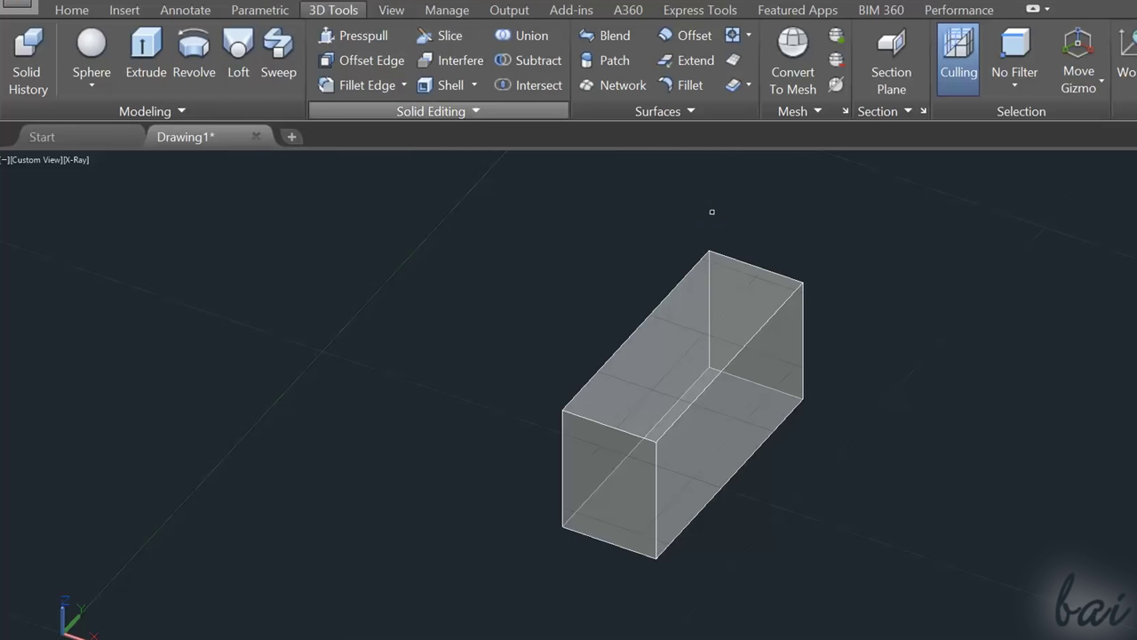
pyautogui.click(672, 343)
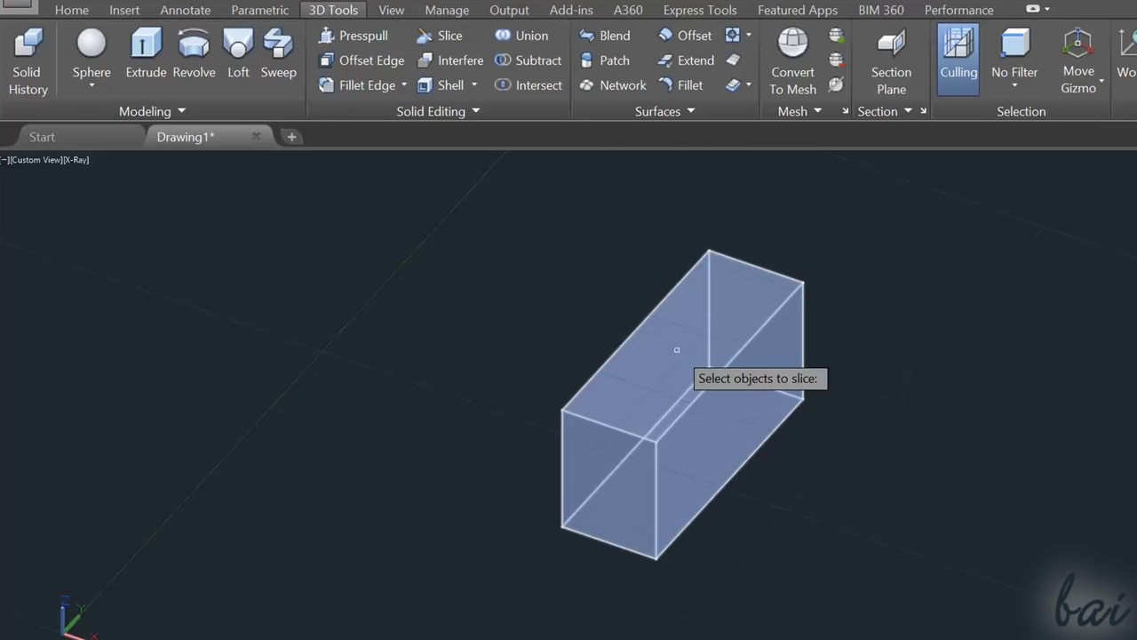
pyautogui.click(676, 350)
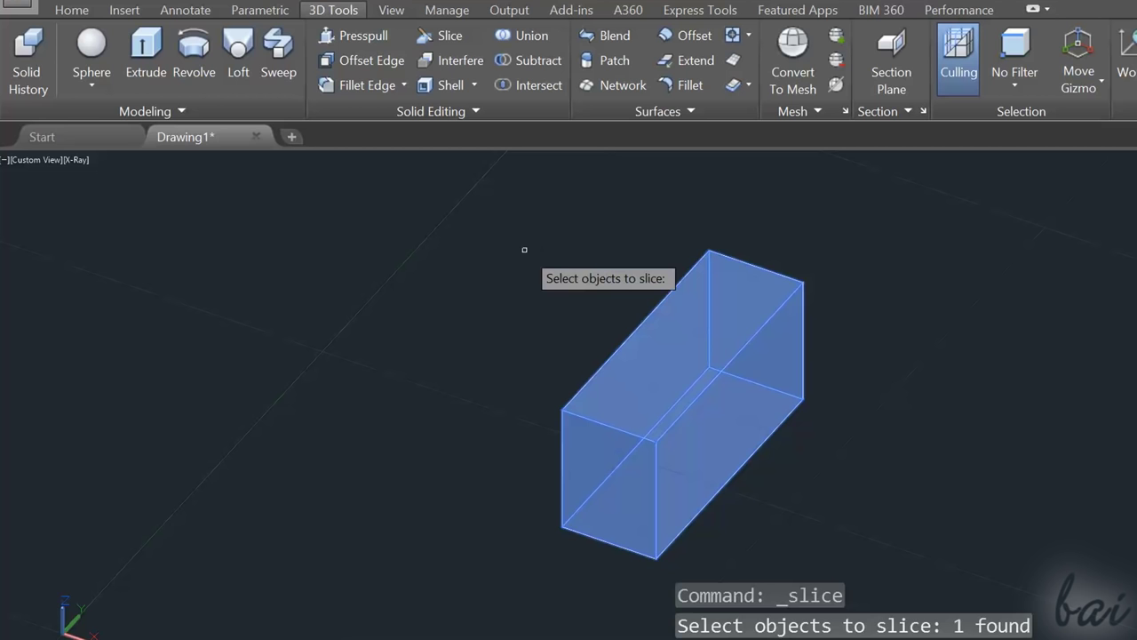
pyautogui.press('Return')
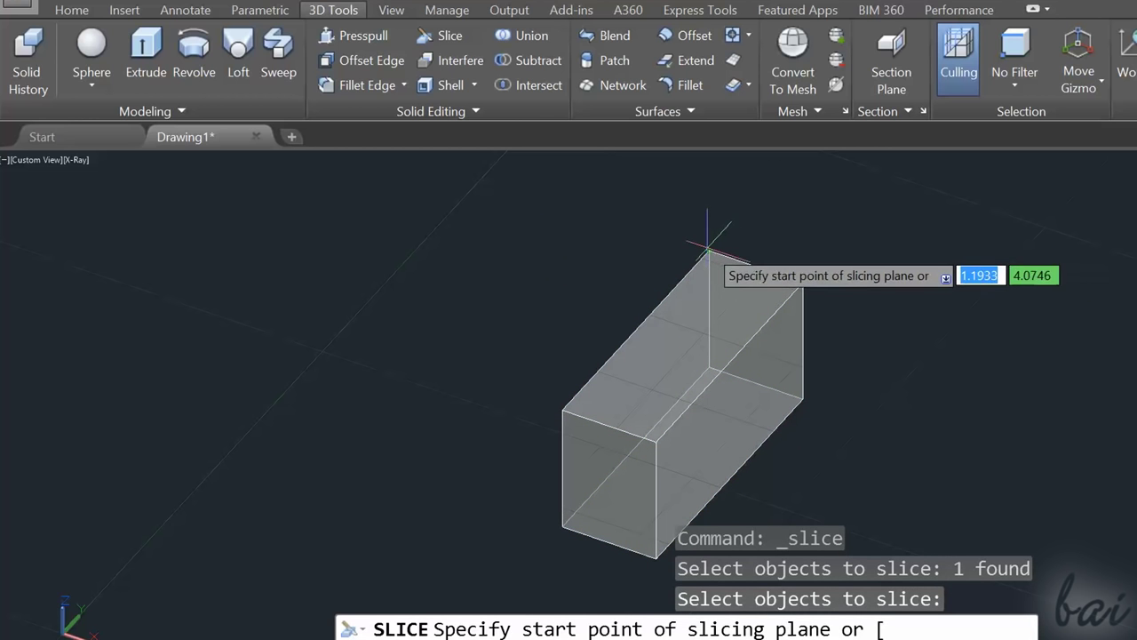
pyautogui.click(708, 250)
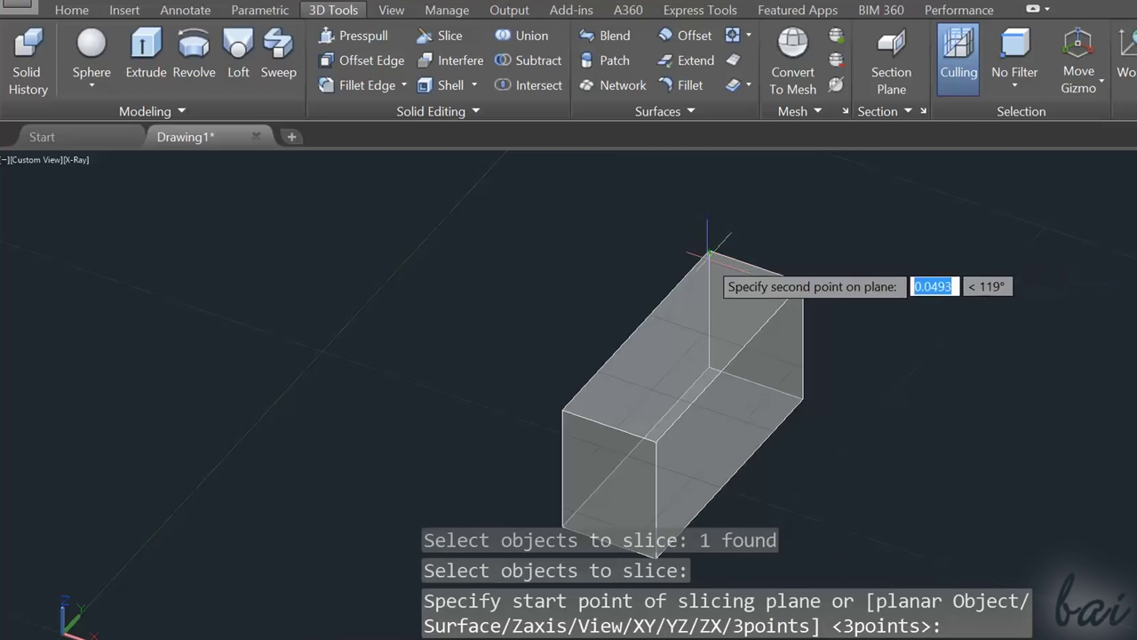
pyautogui.click(655, 442)
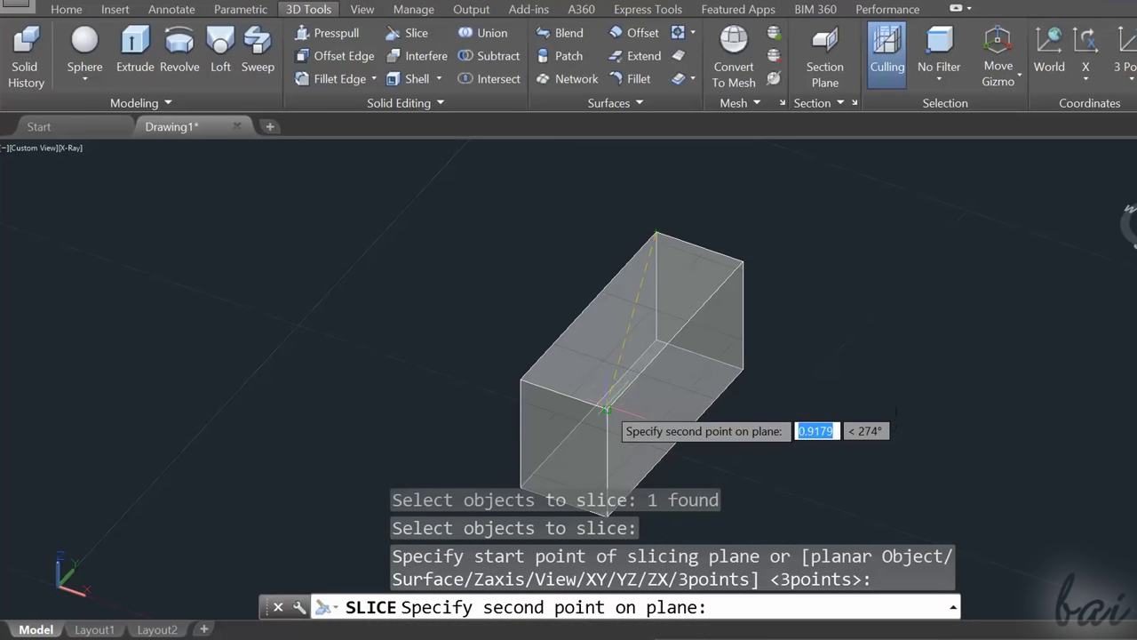
pyautogui.click(655, 440)
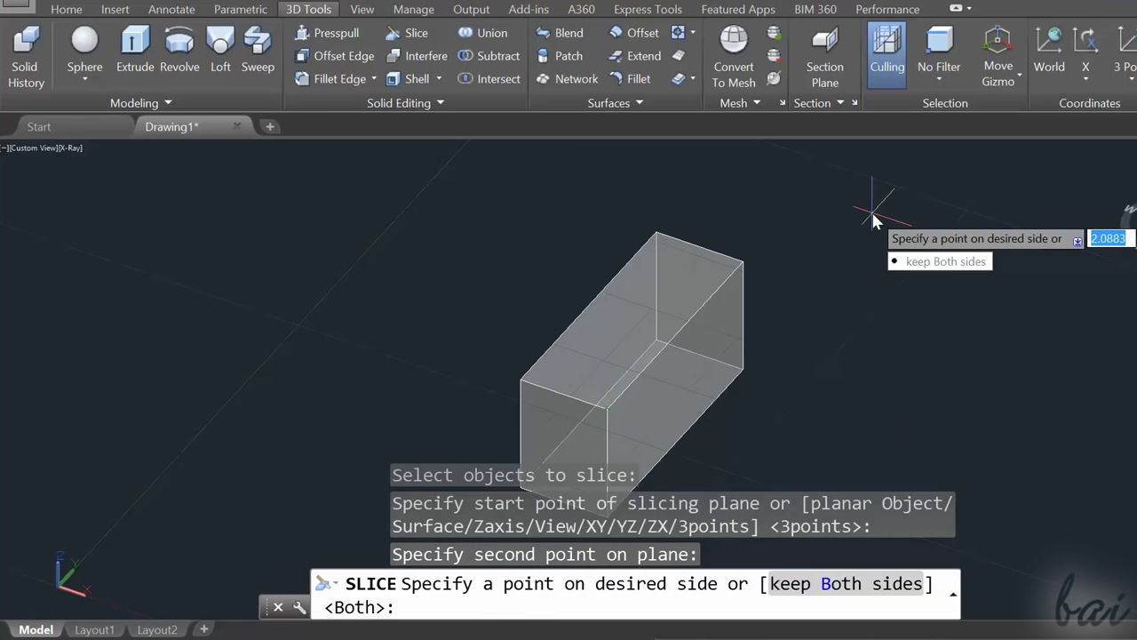
pyautogui.press('Return')
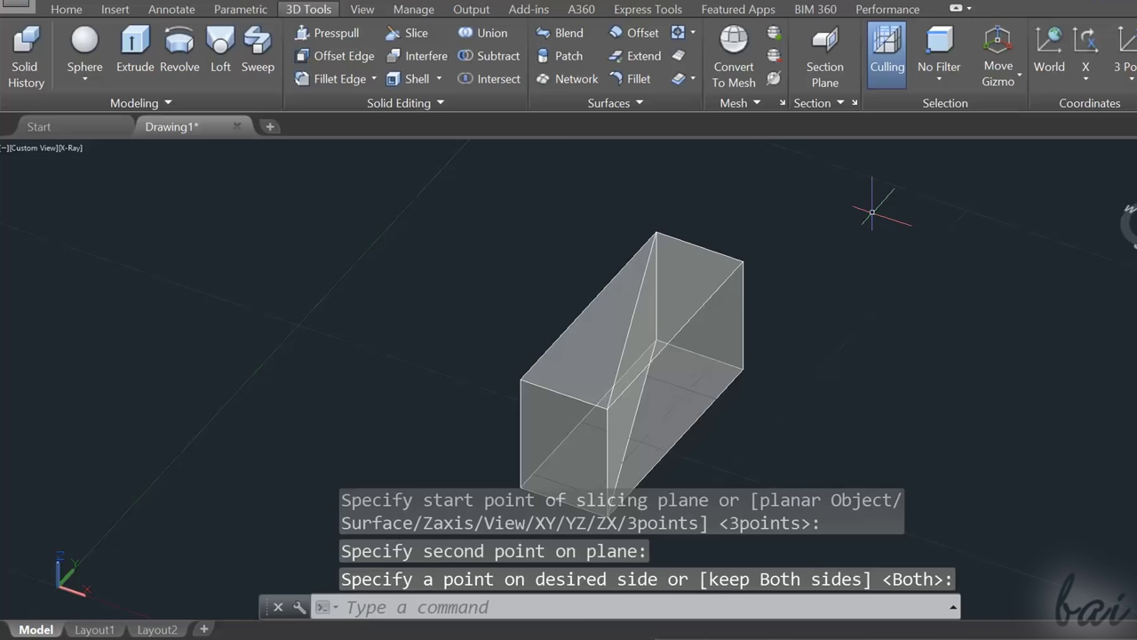
# Undo the slice, then fillet the box's top edge at radius 0.1 and drag it larger.
pyautogui.hotkey('ctrl', 'z')
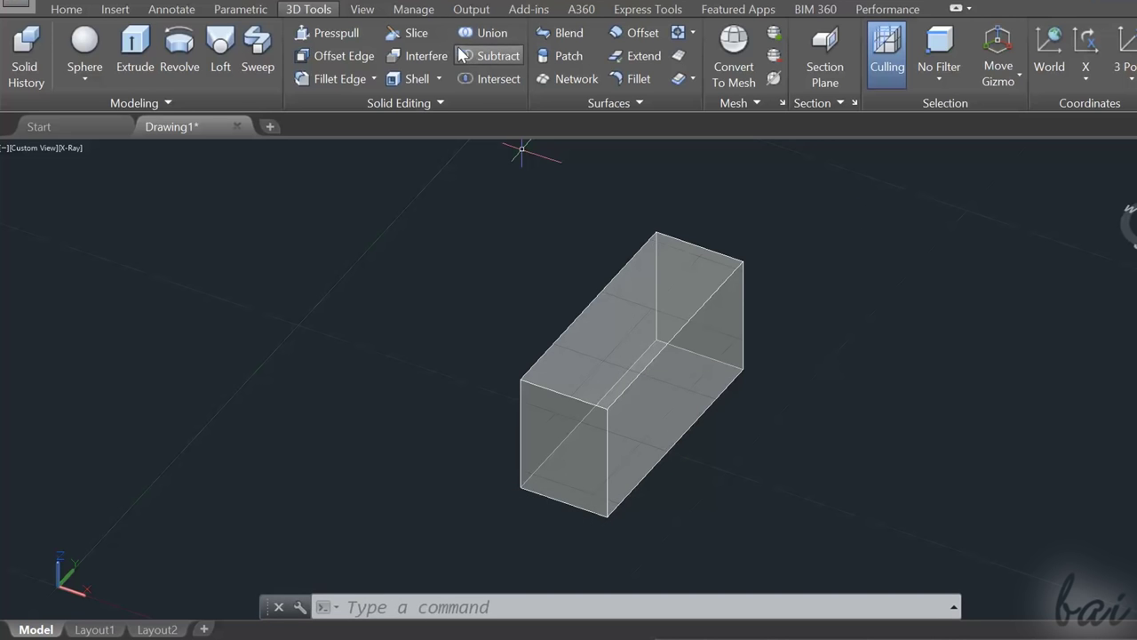
pyautogui.click(374, 79)
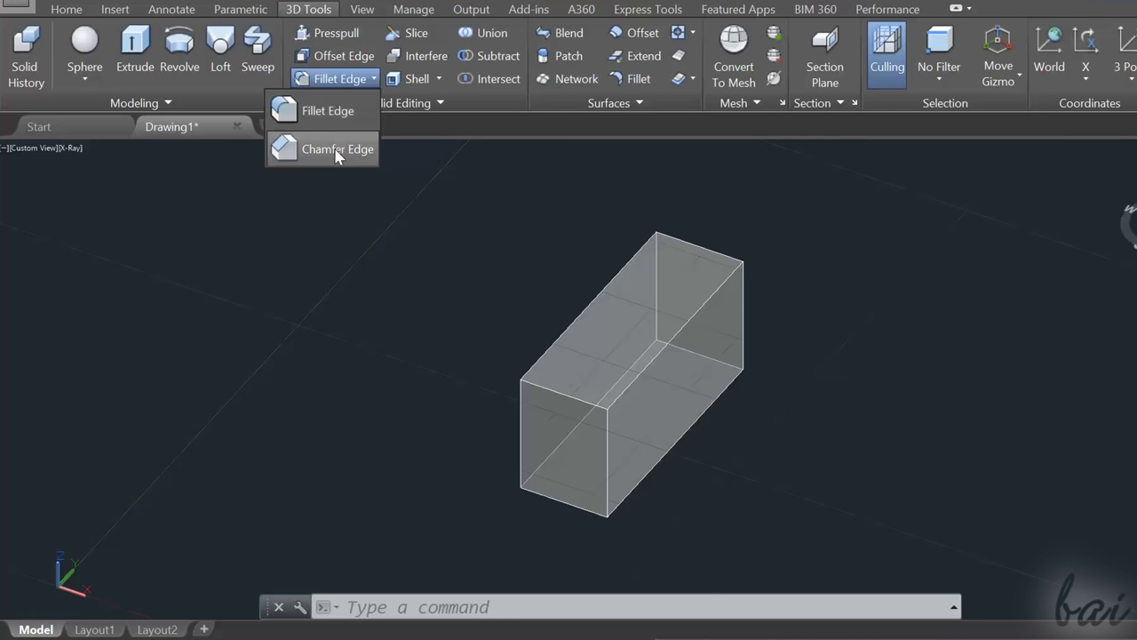
pyautogui.click(338, 151)
pyautogui.click(373, 79)
pyautogui.click(377, 115)
pyautogui.click(734, 295)
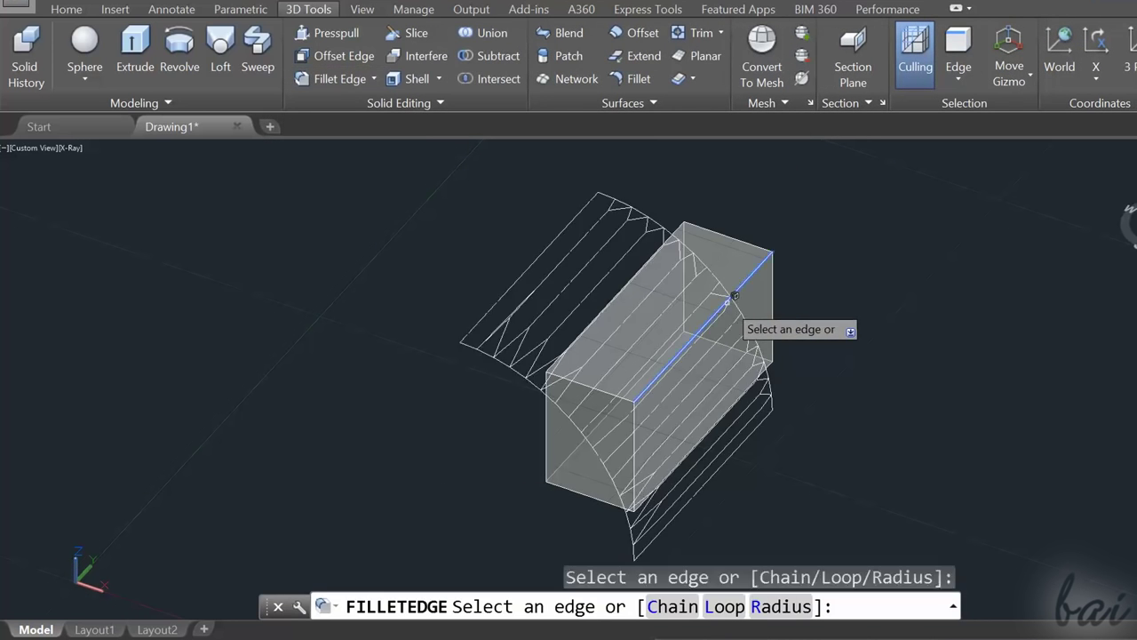
pyautogui.press('Down')
pyautogui.press('Down')
pyautogui.press('Down')
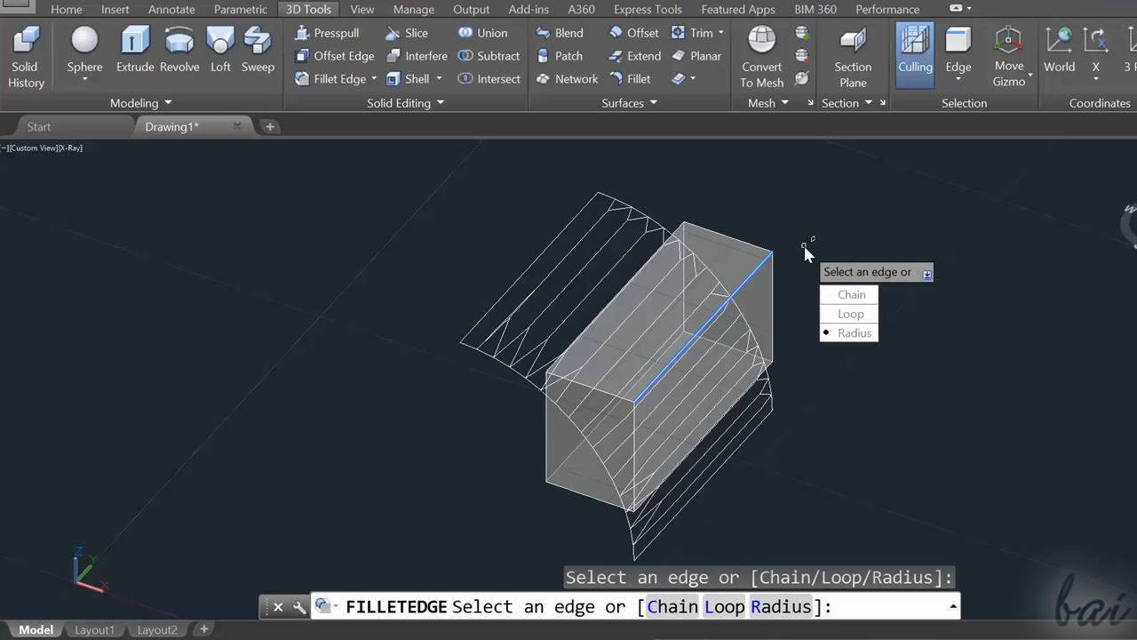
pyautogui.press('Return')
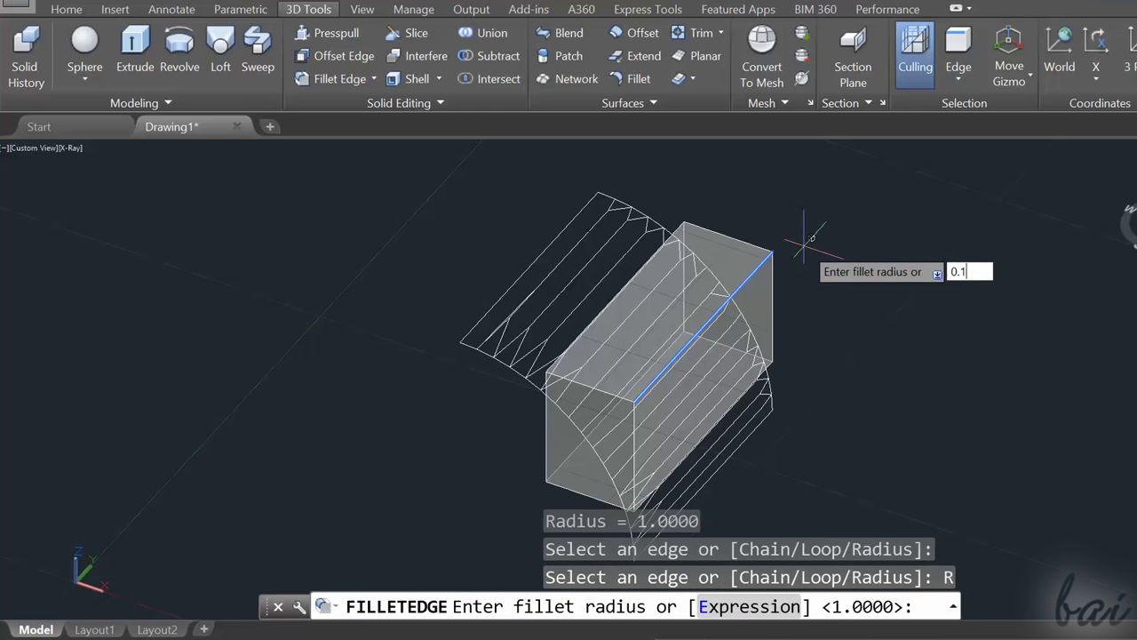
pyautogui.press('Return')
pyautogui.press('Return')
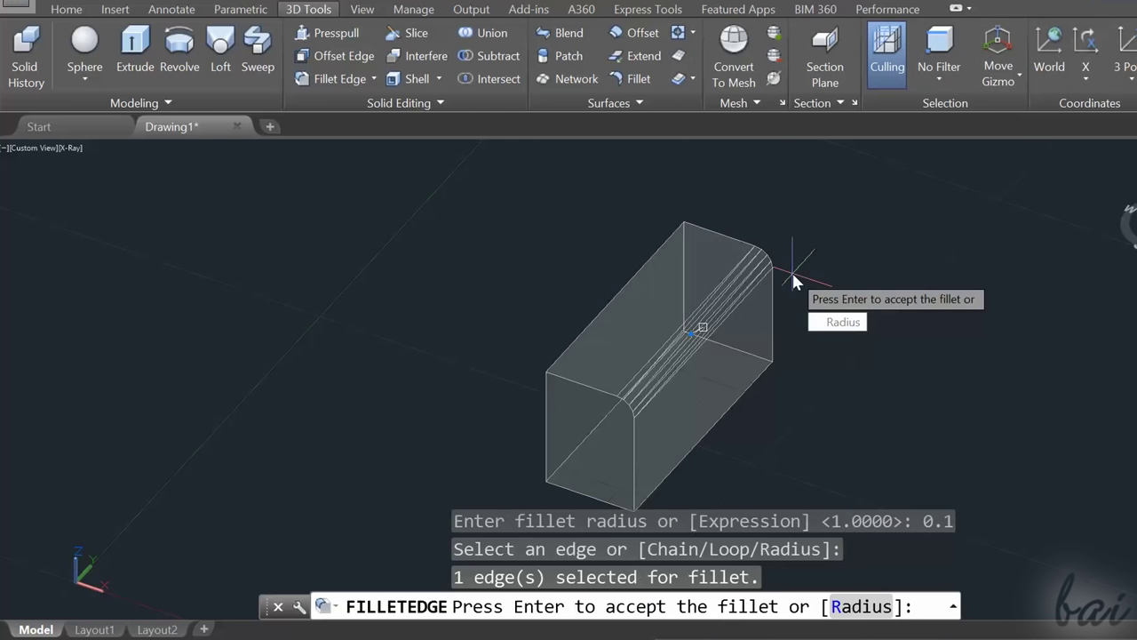
pyautogui.click(692, 330)
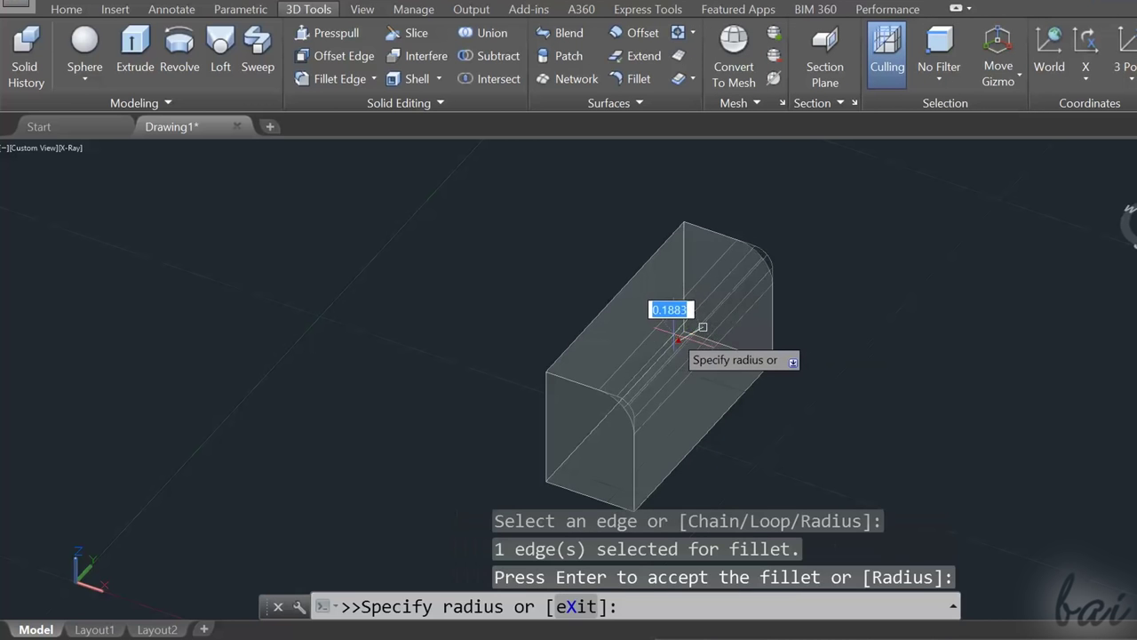
pyautogui.click(674, 354)
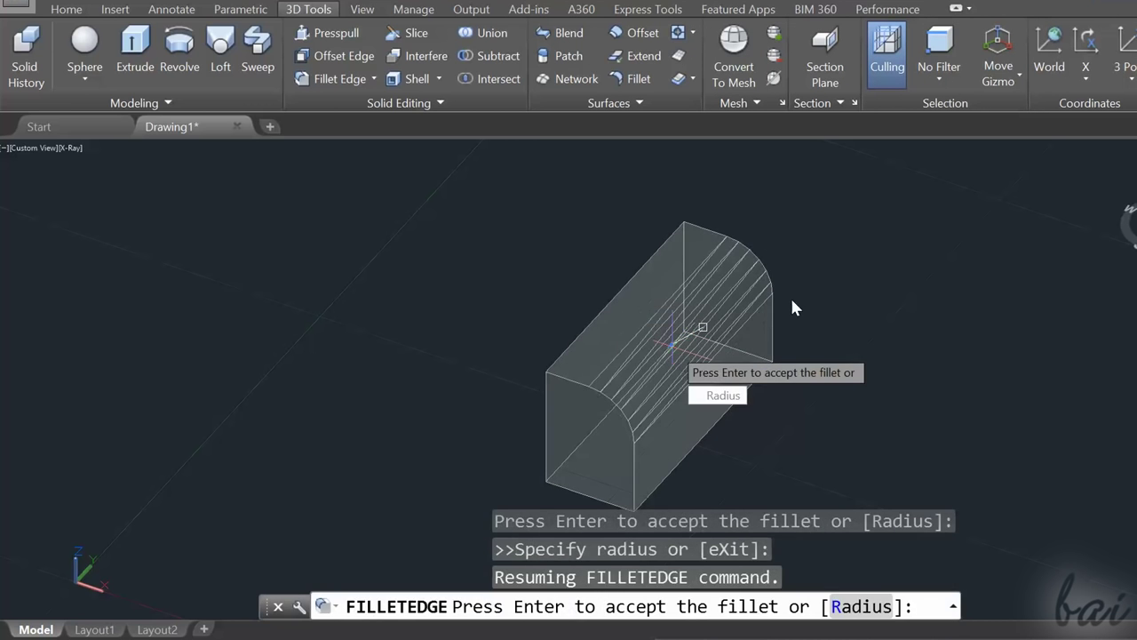
pyautogui.keyDown('shift'); pyautogui.moveTo(790, 295); pyautogui.dragTo(921, 313, button='middle'); pyautogui.keyUp('shift')
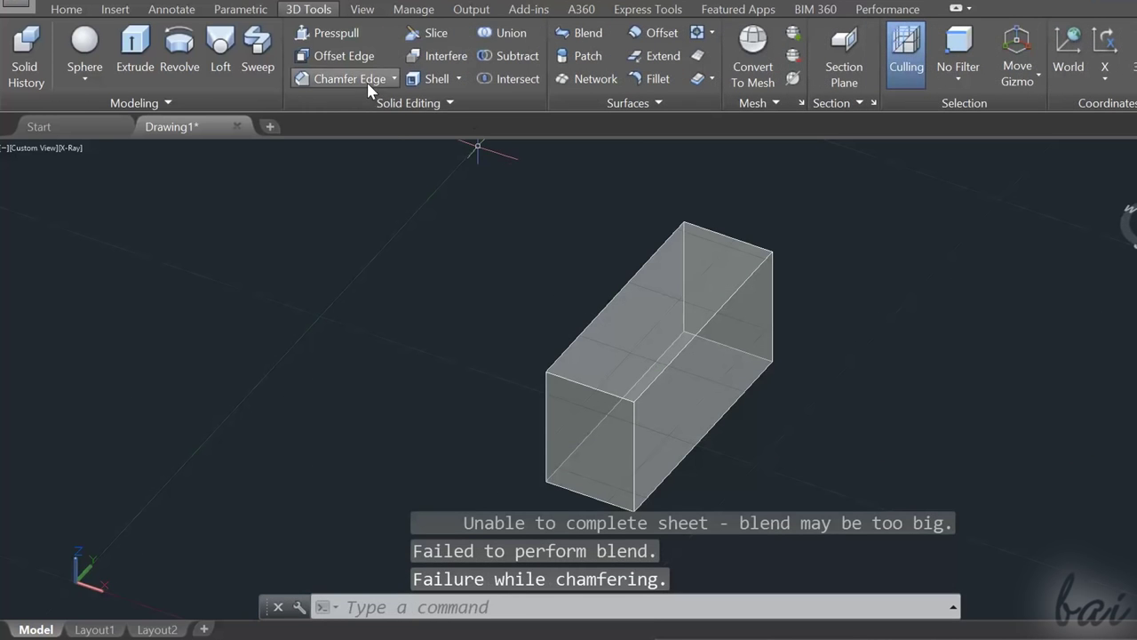
# Chamfer the same long top edge with 0.2 by 0.2 distances.
pyautogui.click(367, 81)
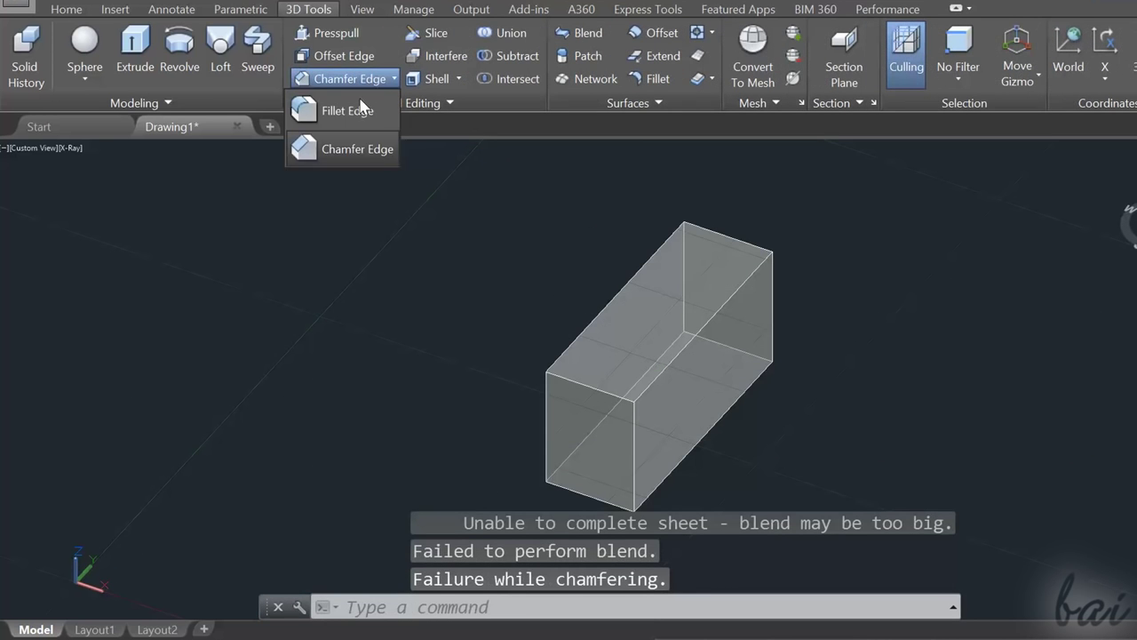
pyautogui.click(337, 147)
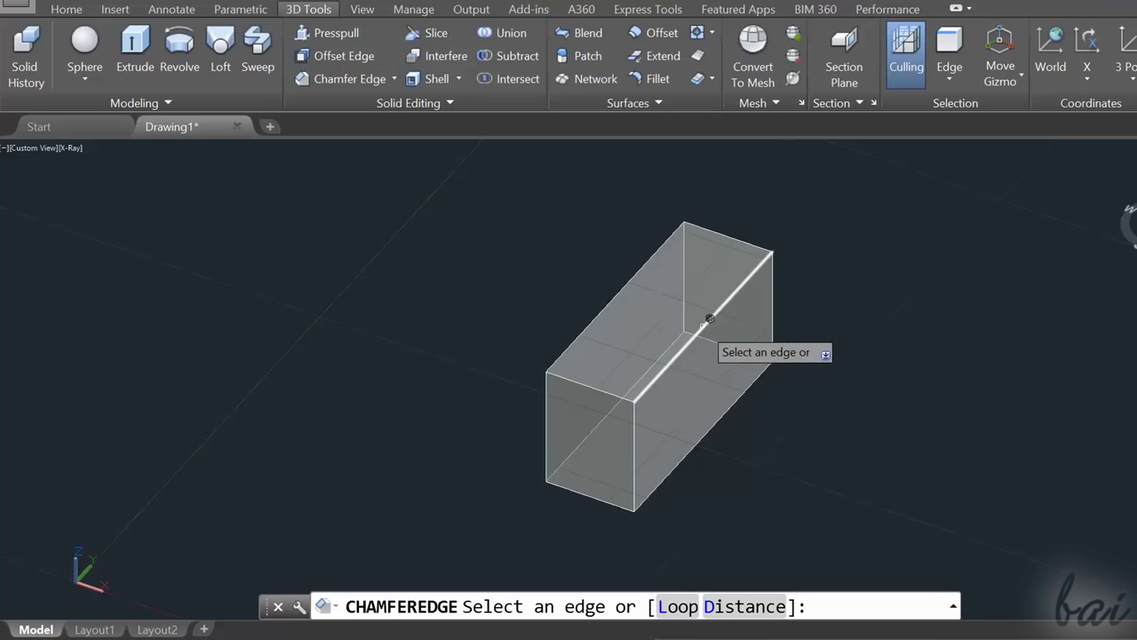
pyautogui.click(710, 318)
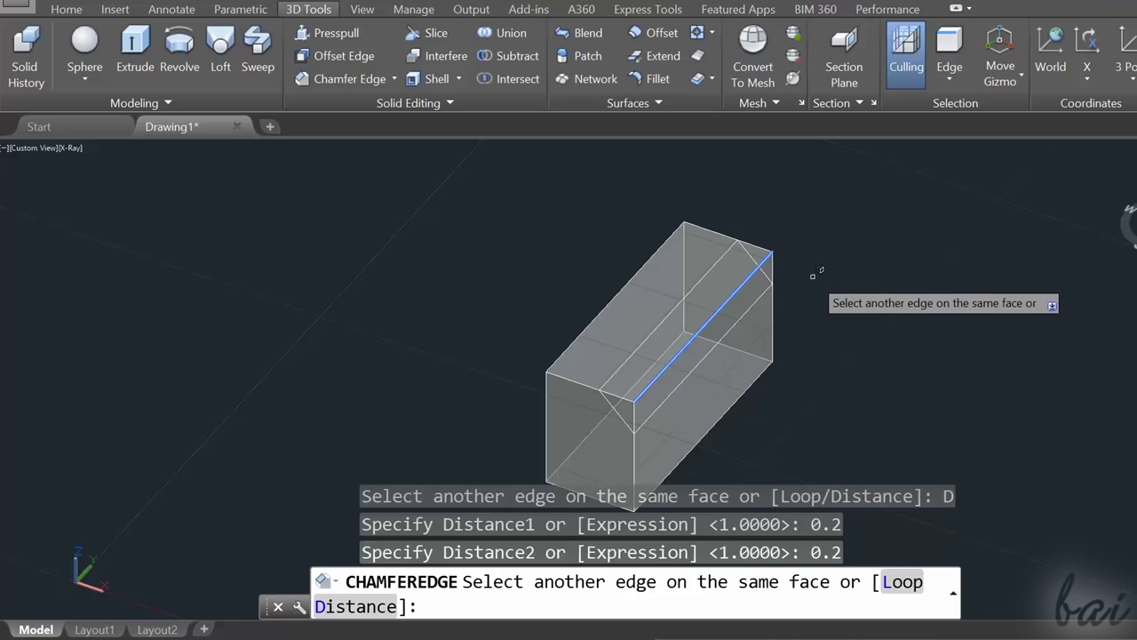
pyautogui.press('Return')
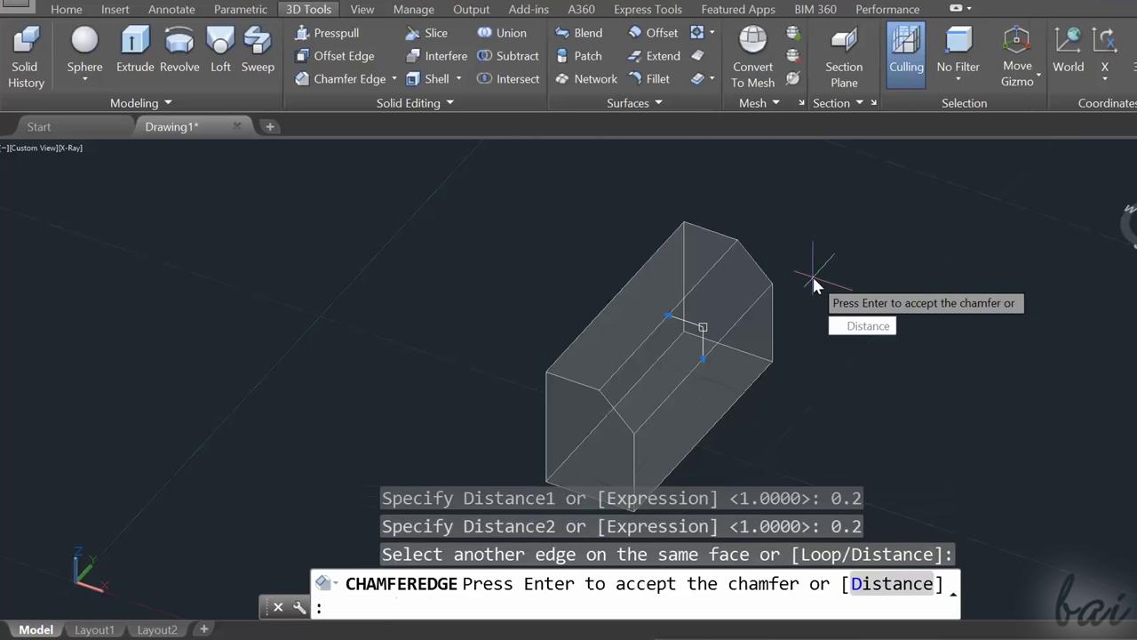
pyautogui.click(702, 358)
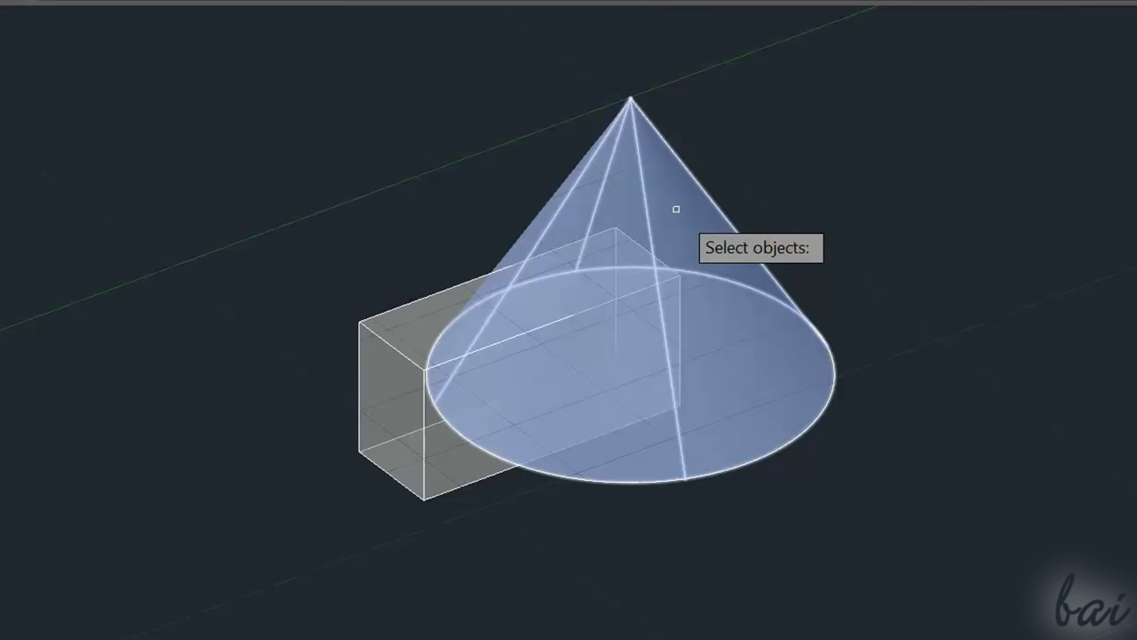
# Union the cone and box into one solid, then undo the merge.
pyautogui.click(675, 209)
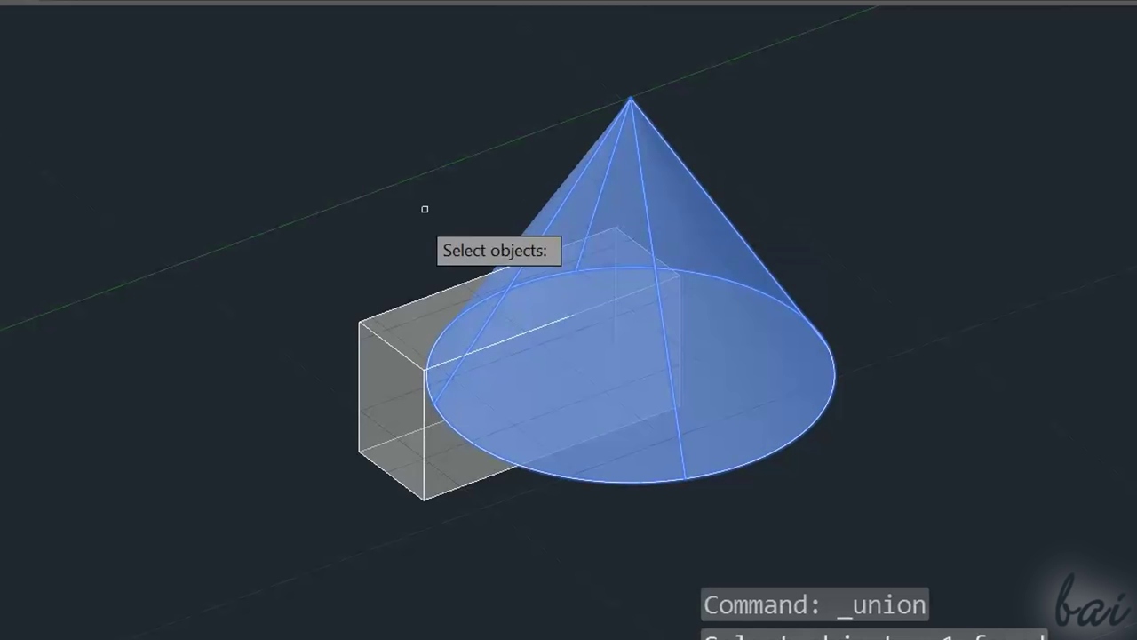
pyautogui.click(370, 344)
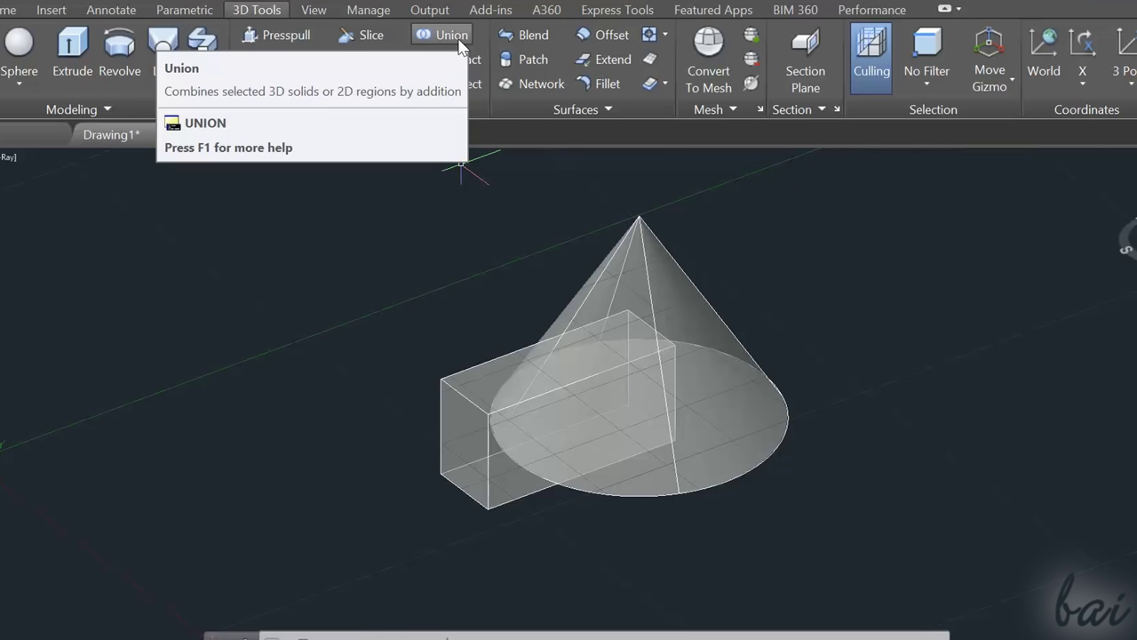
pyautogui.click(459, 37)
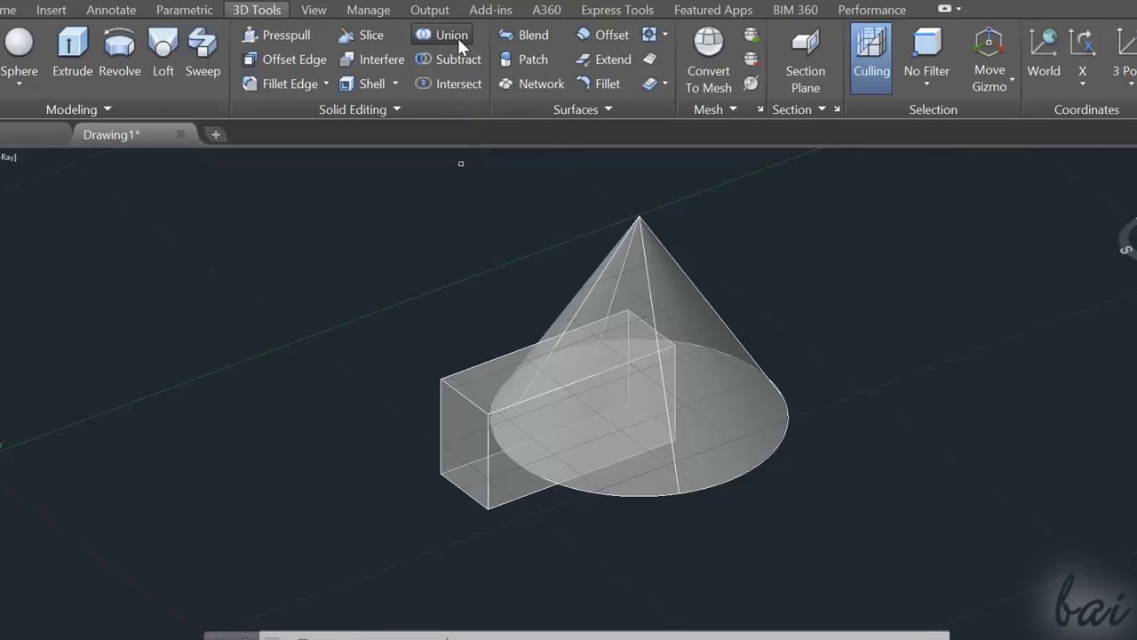
pyautogui.click(673, 305)
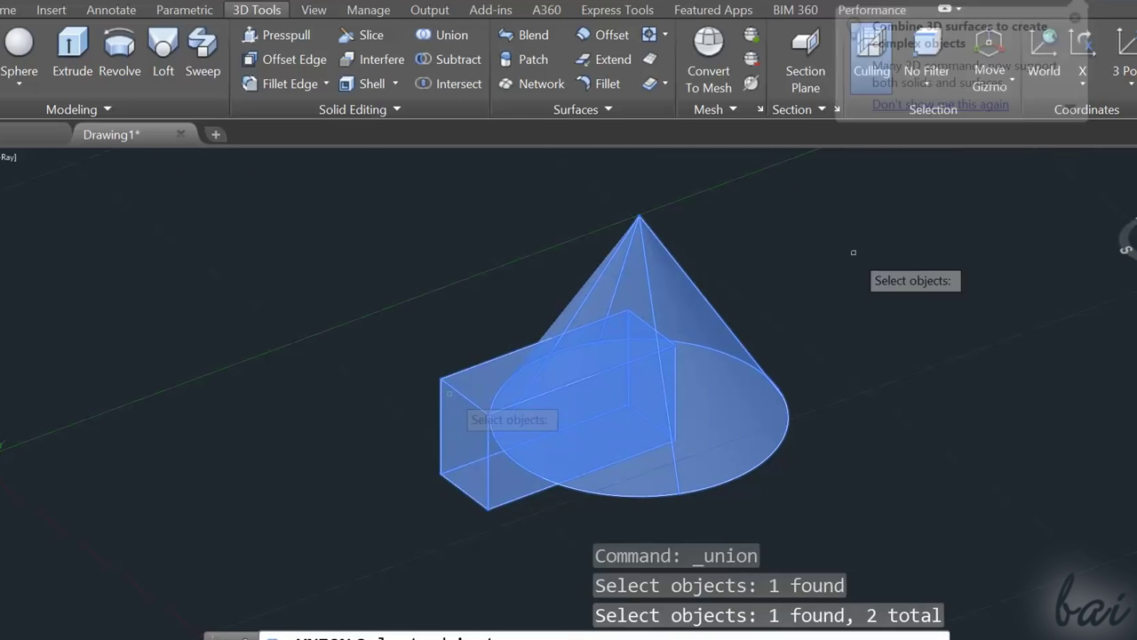
pyautogui.press('Return')
pyautogui.hotkey('ctrl', 'z')
pyautogui.hotkey('ctrl', 'z')
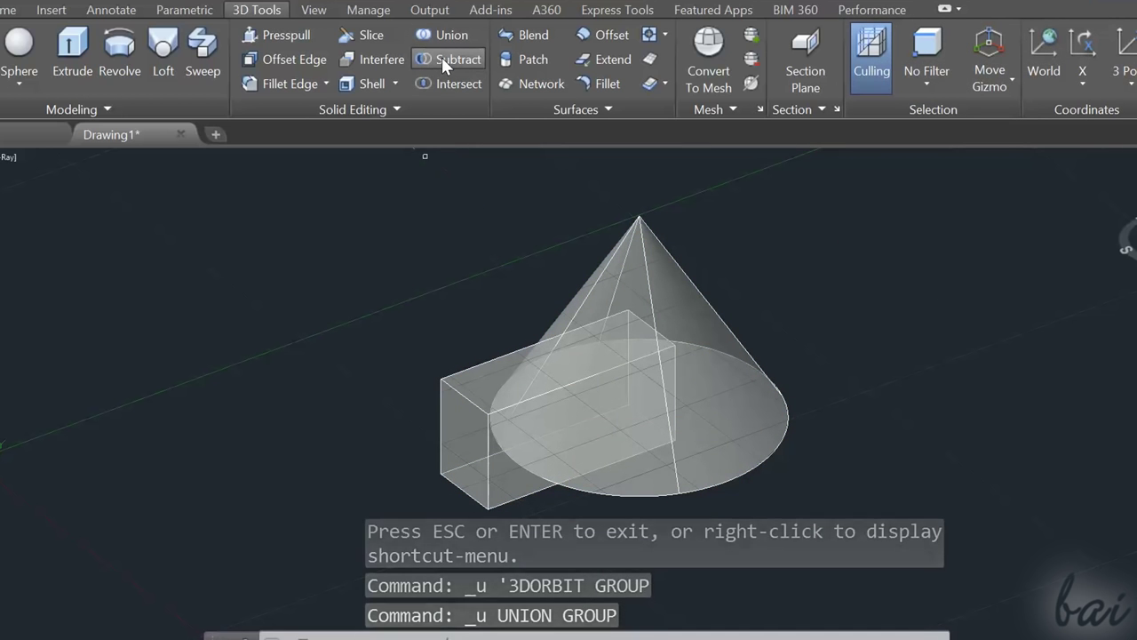
# Subtract the box from the cone, inspect the notched result, and undo it.
pyautogui.click(442, 57)
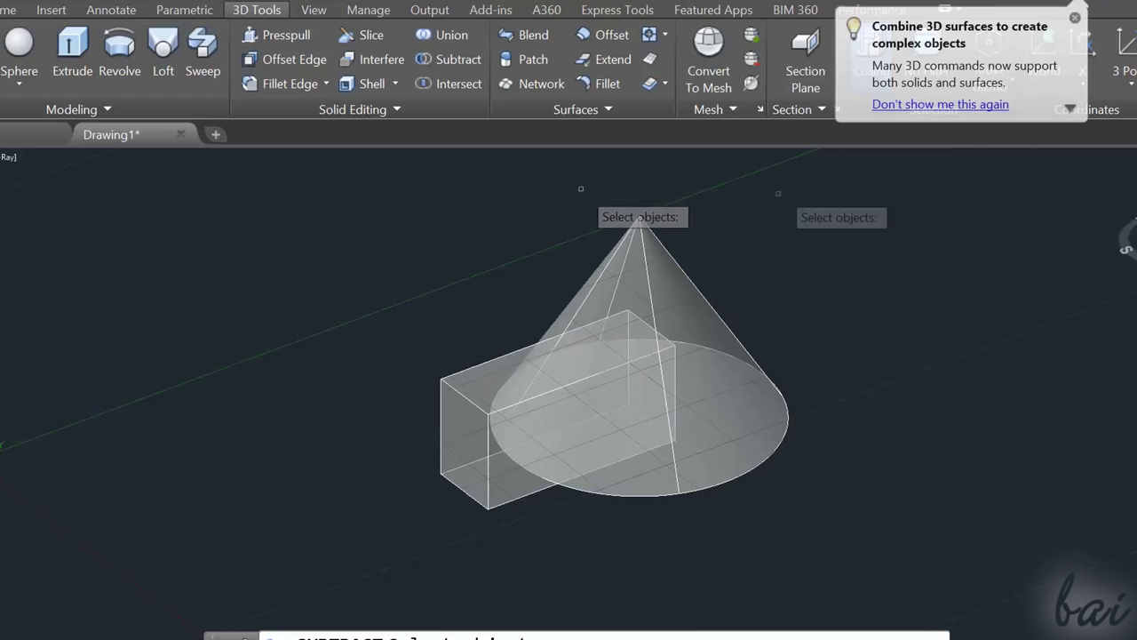
pyautogui.click(699, 334)
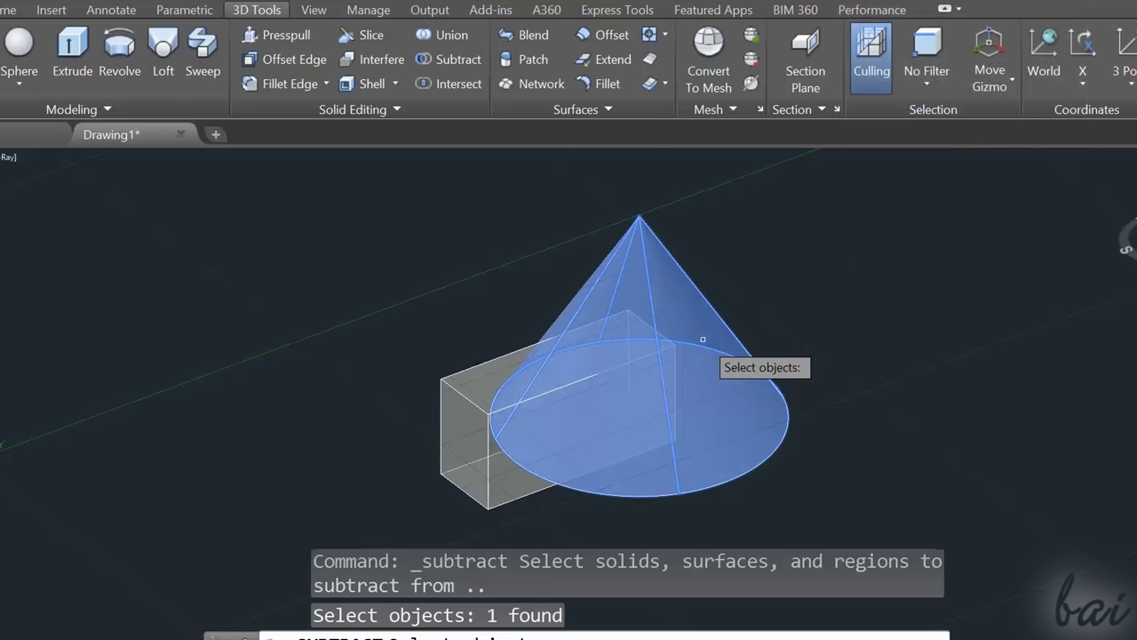
pyautogui.press('Return')
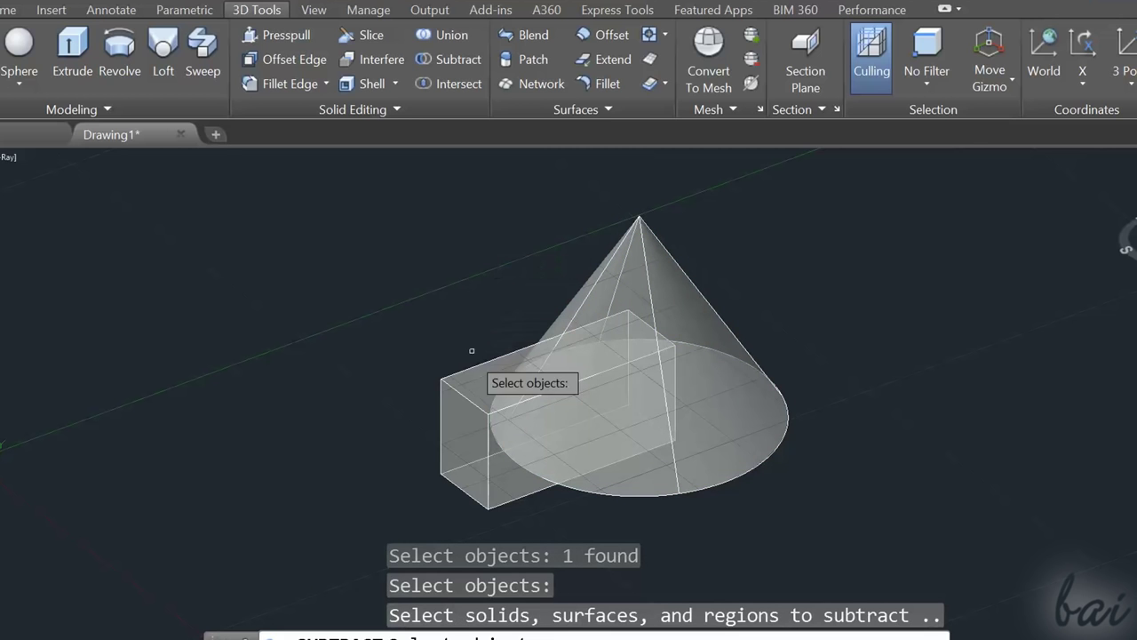
pyautogui.click(474, 382)
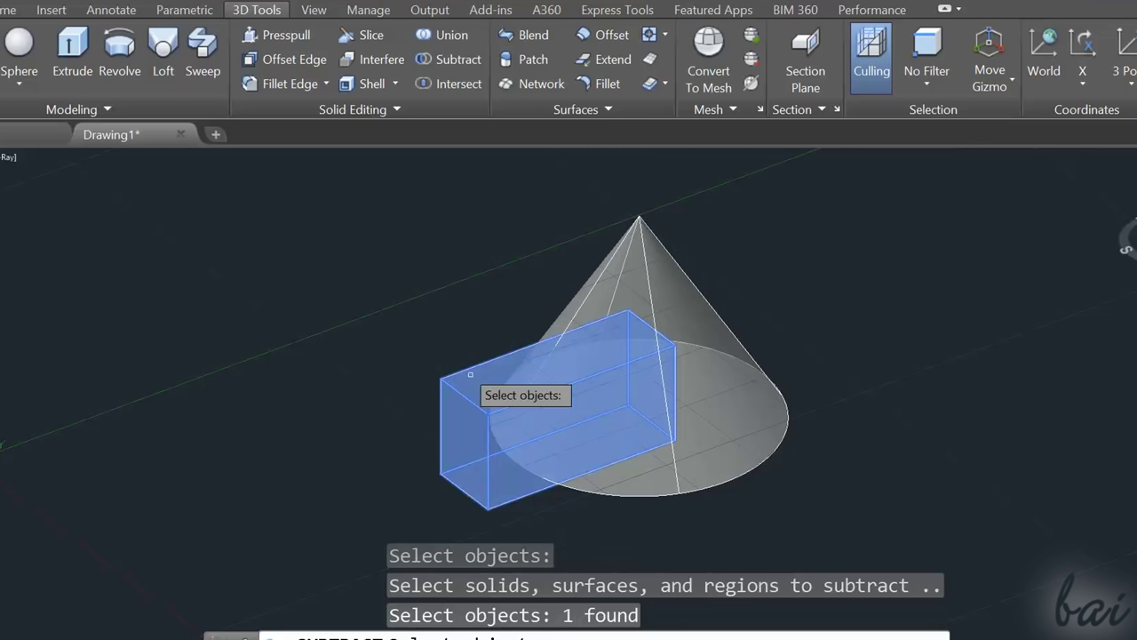
pyautogui.press('Return')
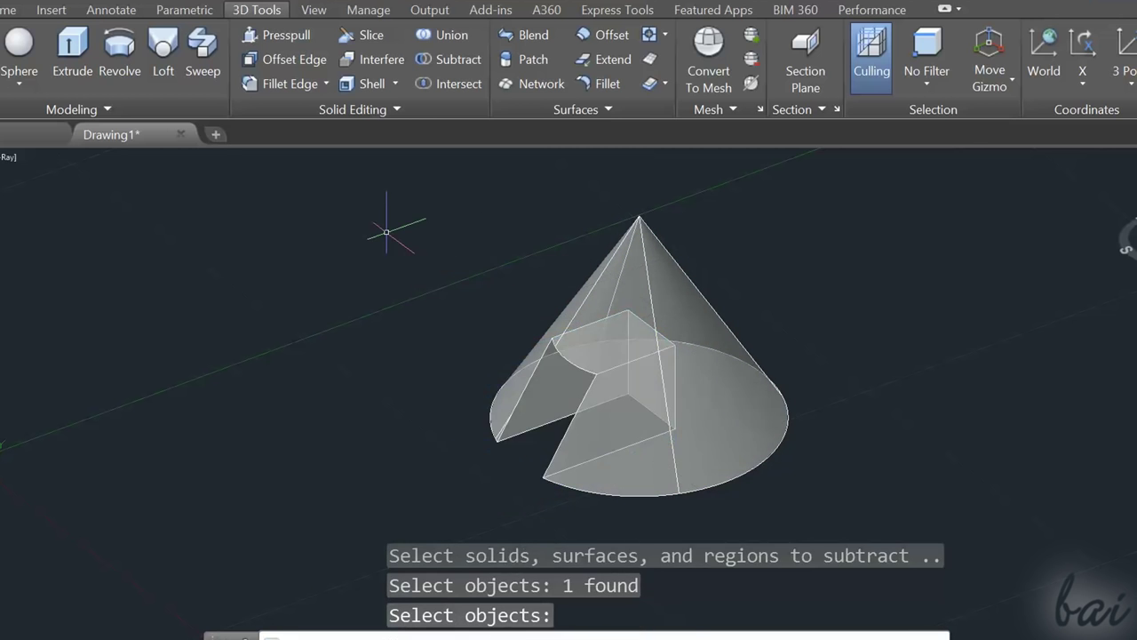
pyautogui.keyDown('shift'); pyautogui.moveTo(736, 515); pyautogui.dragTo(632, 431, button='middle'); pyautogui.keyUp('shift')
pyautogui.hotkey('ctrl', 'z')
pyautogui.hotkey('ctrl', 'z')
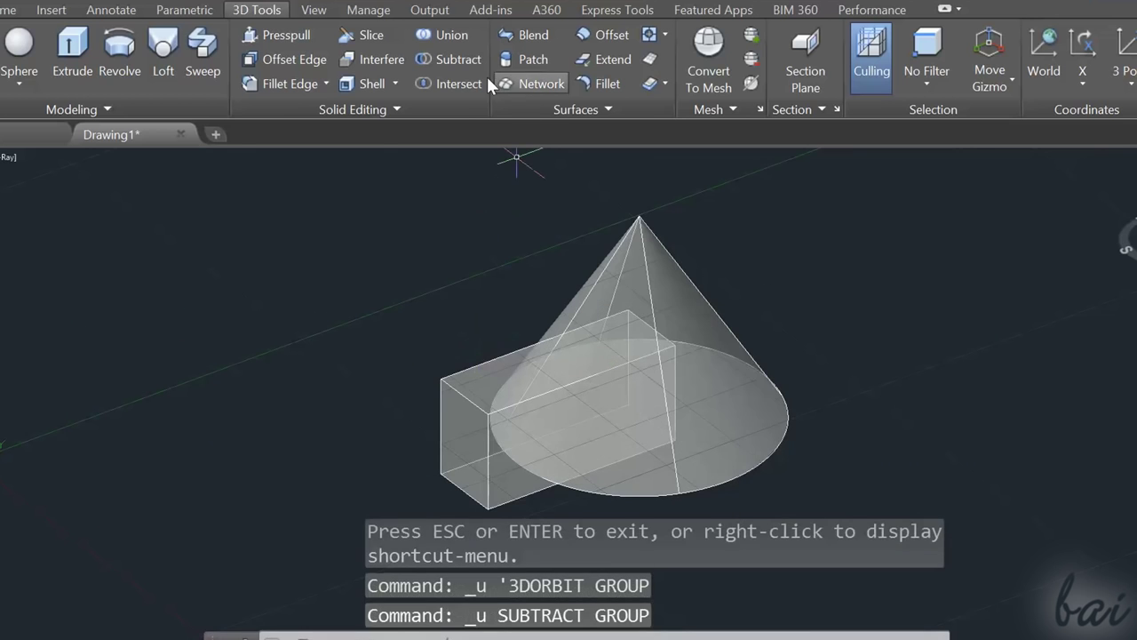
# Intersect the cone and box to keep only their shared volume, and orbit the result.
pyautogui.click(480, 80)
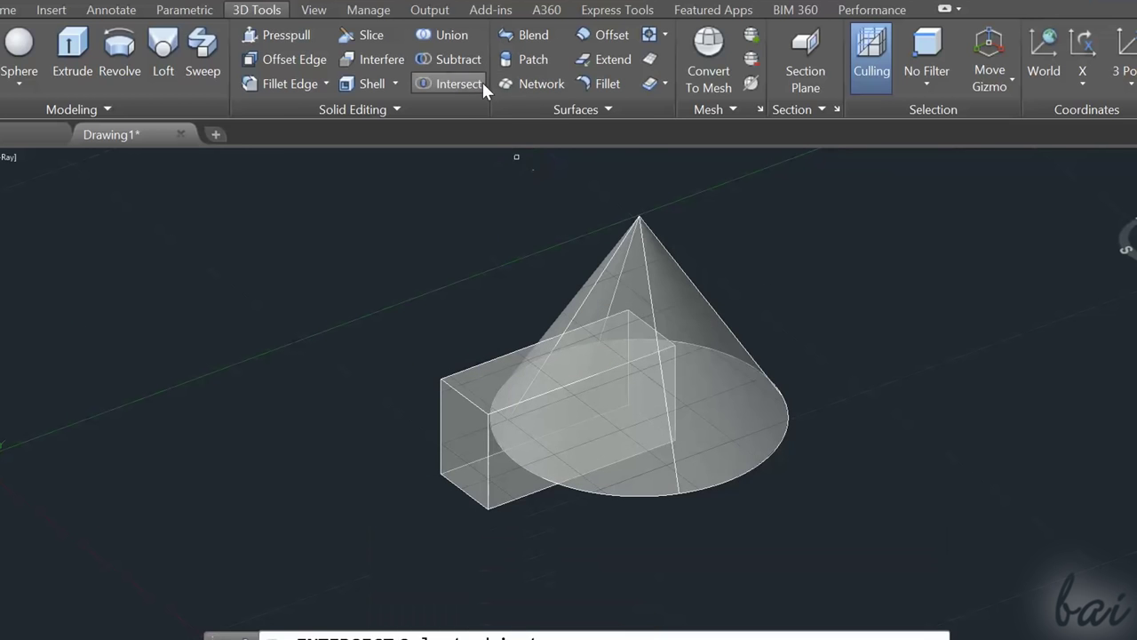
pyautogui.click(653, 281)
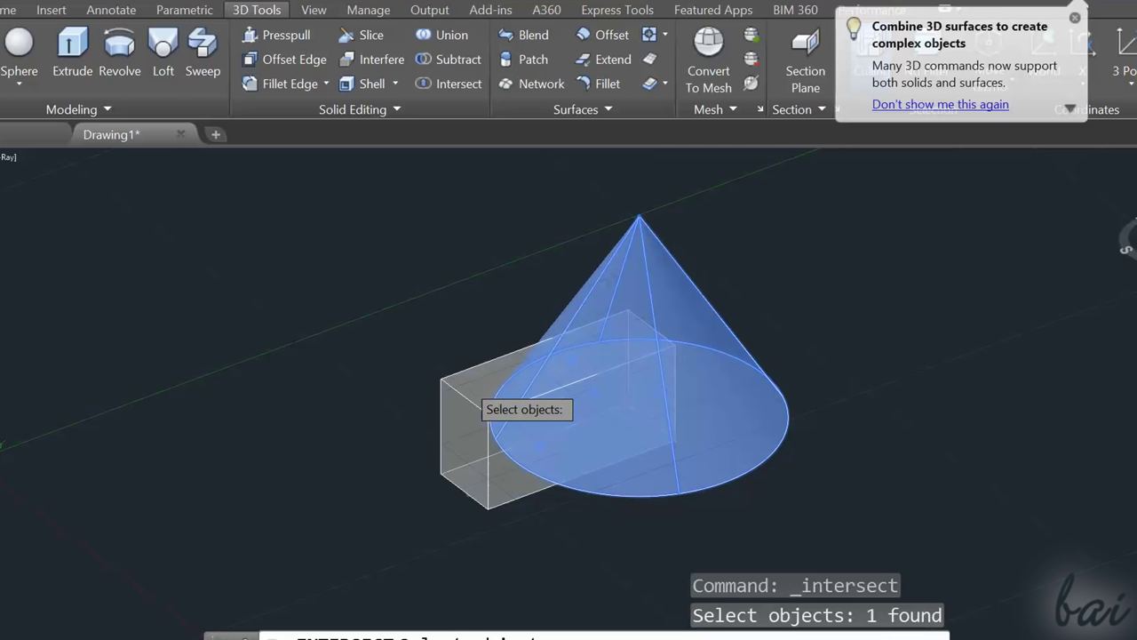
pyautogui.click(463, 381)
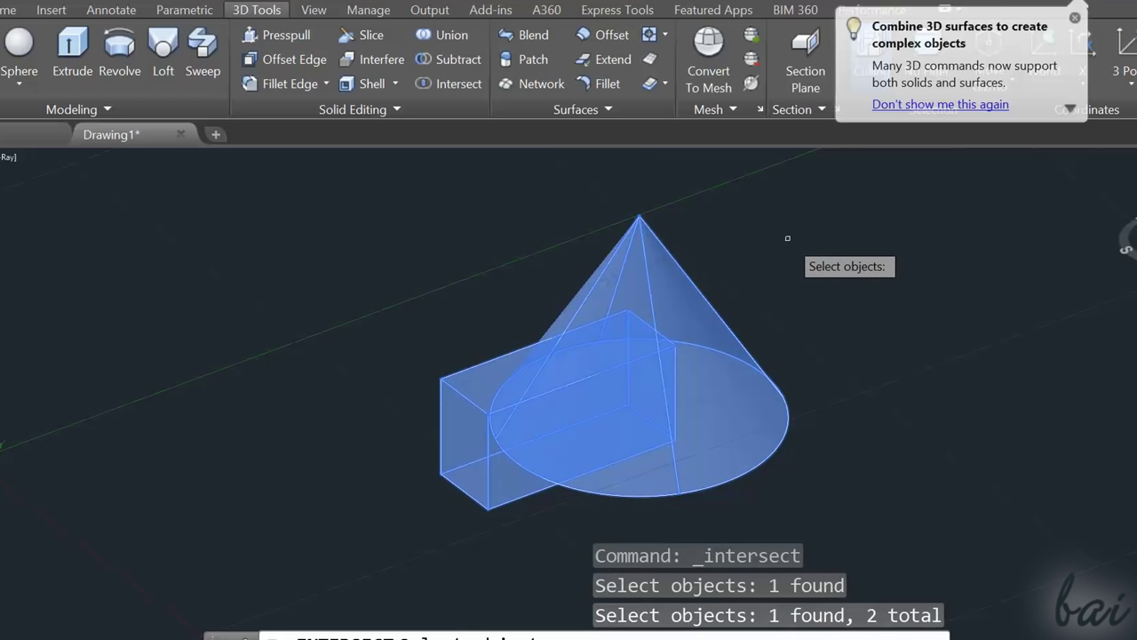
pyautogui.press('Return')
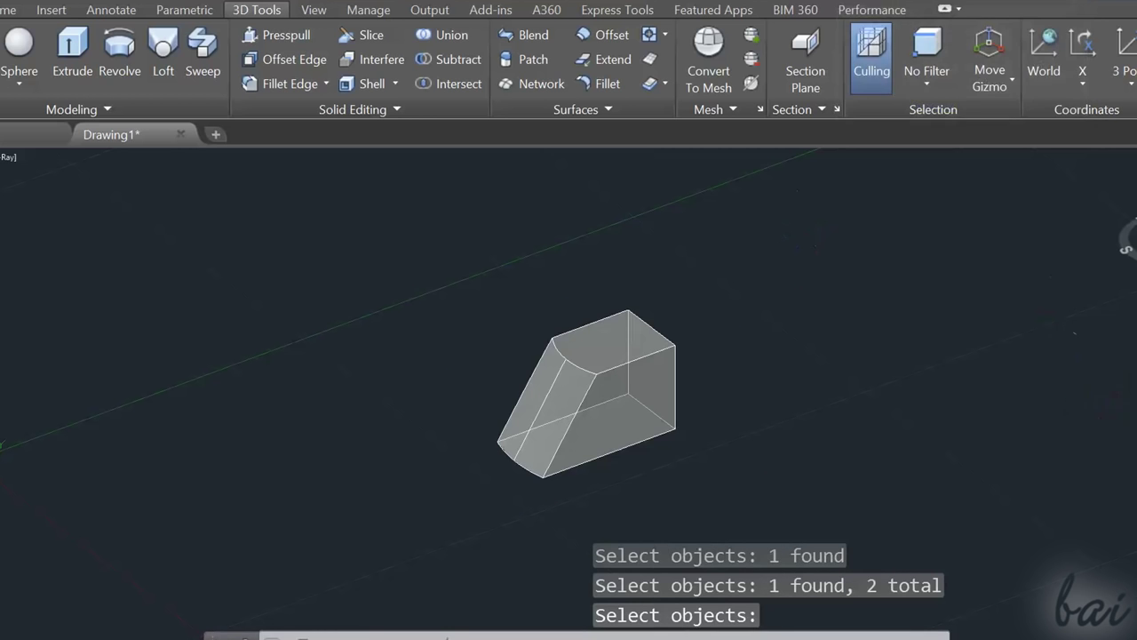
pyautogui.keyDown('shift'); pyautogui.moveTo(844, 355); pyautogui.dragTo(745, 347, button='middle'); pyautogui.keyUp('shift')
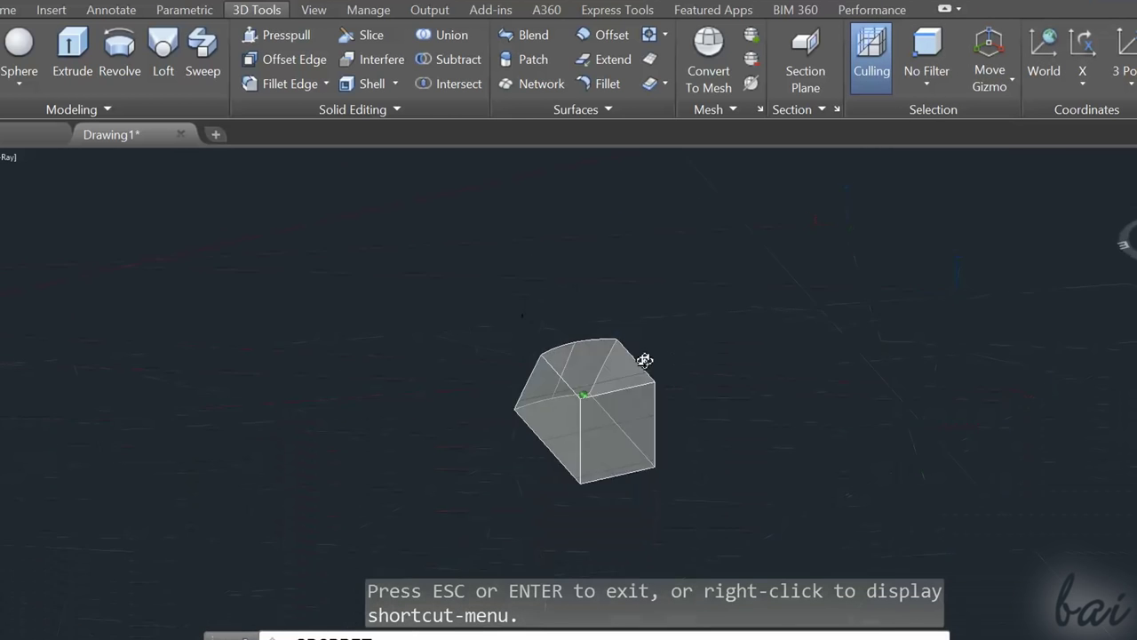
pyautogui.keyDown('shift'); pyautogui.moveTo(643, 359); pyautogui.dragTo(961, 332, button='middle'); pyautogui.keyUp('shift')
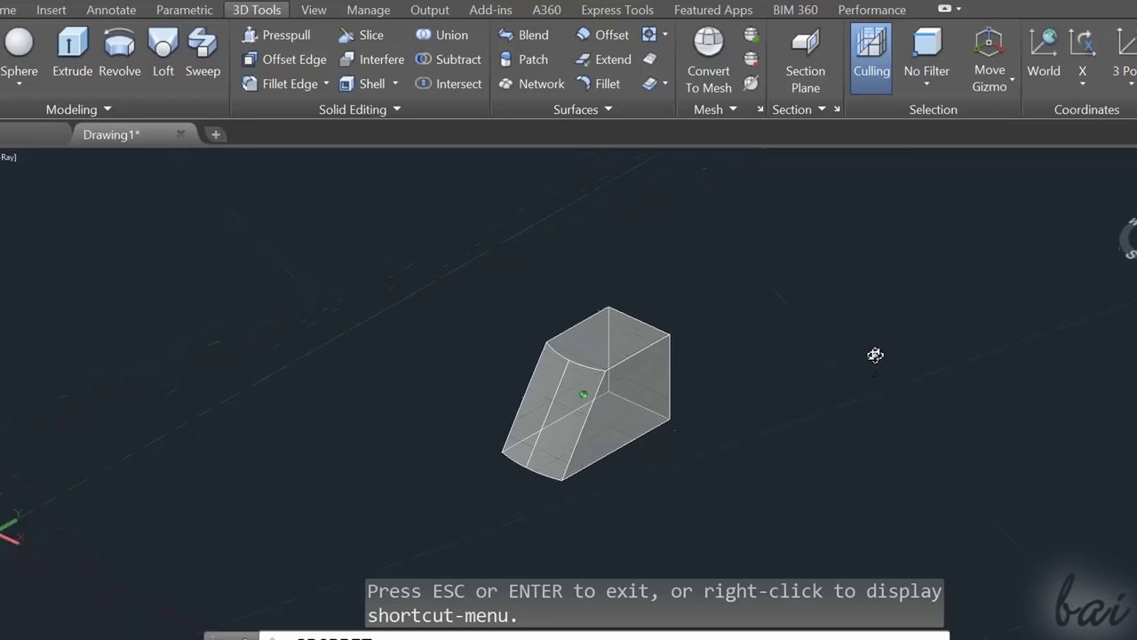